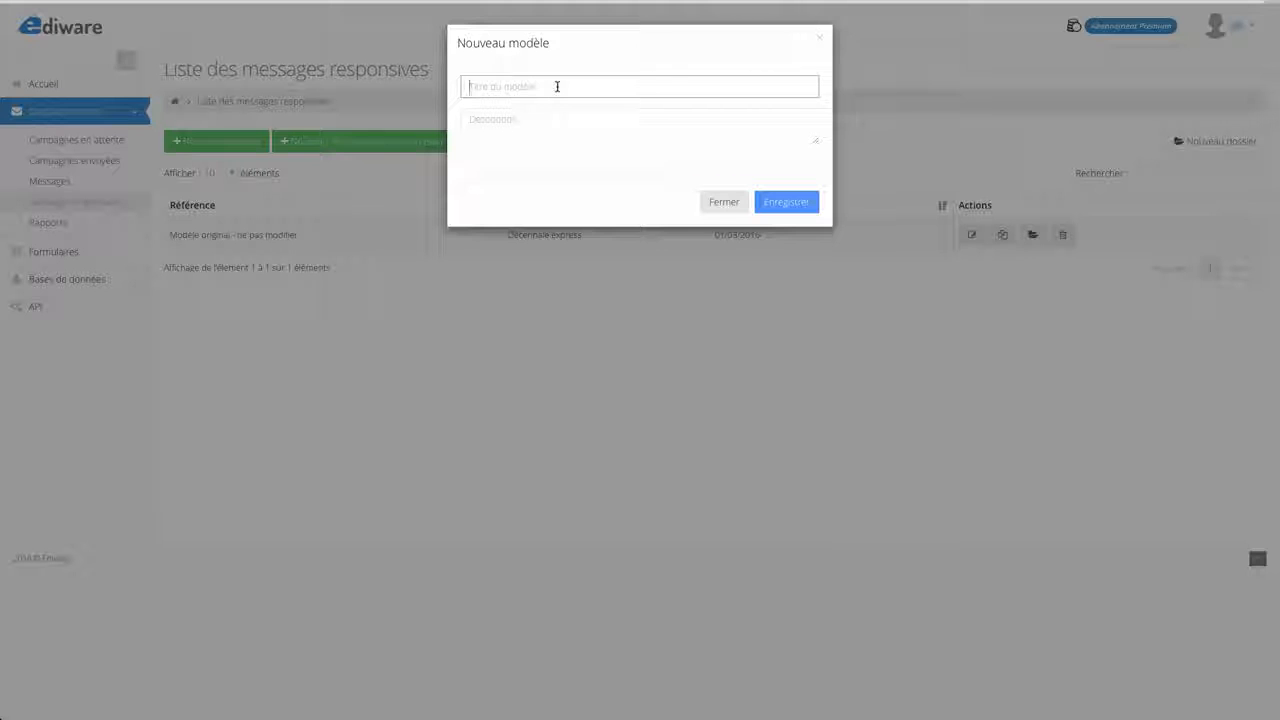
- Title the new responsive template "Original - une decennale.com" and save it
{"action": "type", "text": "Original - une-deco"}
{"action": "type", "text": "nnale.com"}
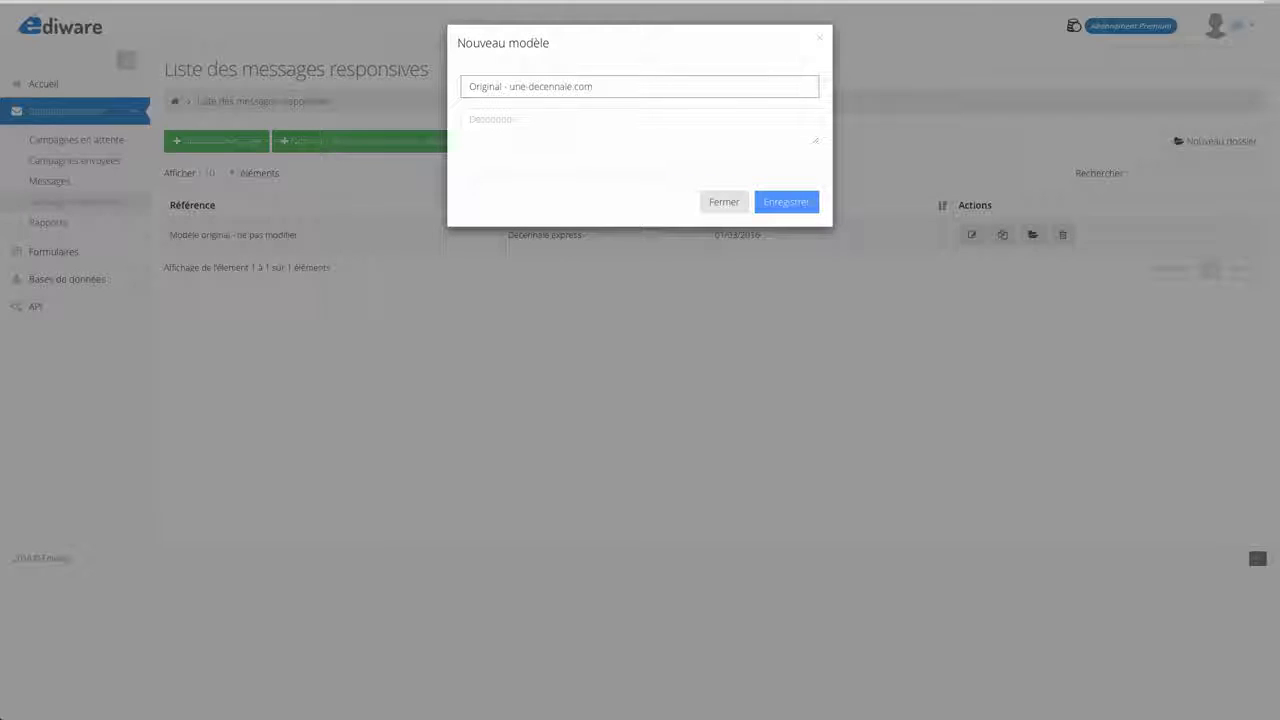
{"action": "left_click", "coordinate": [797, 207]}
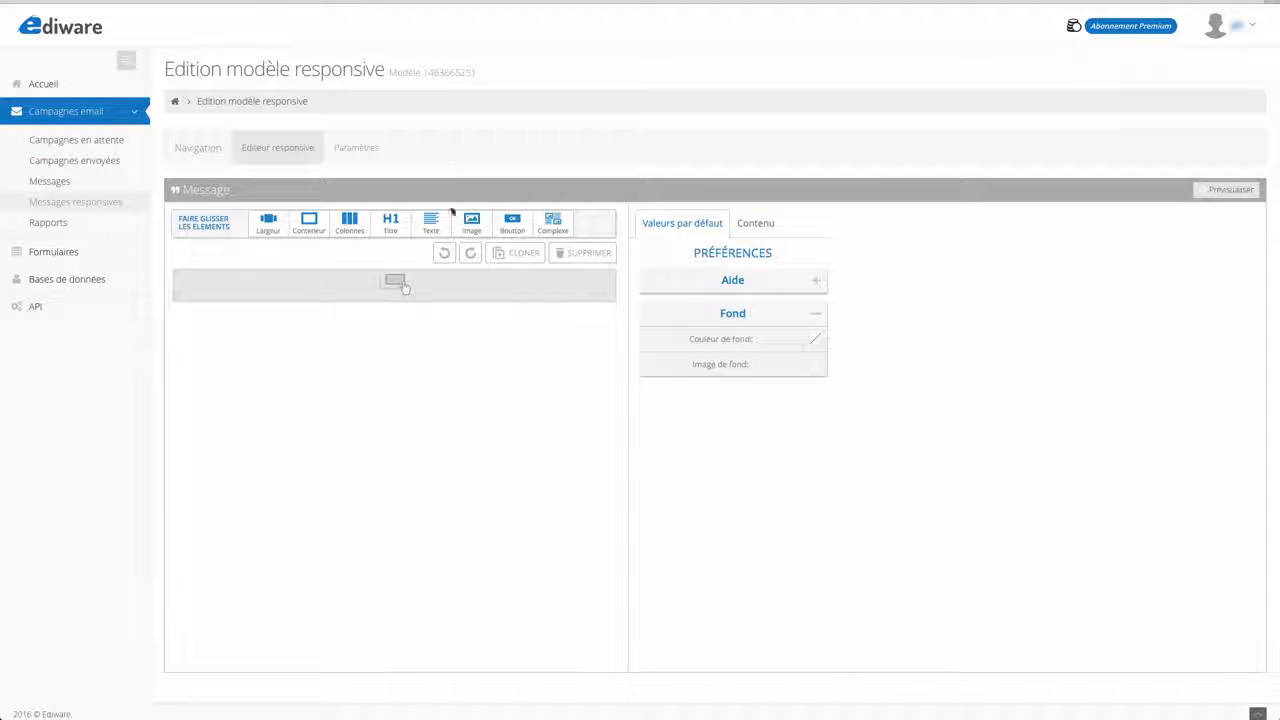
- Add an image element at the top of the message and fill it with the une decennale logo from the gallery
{"action": "left_click_drag", "start_coordinate": [475, 227], "coordinate": [432, 286]}
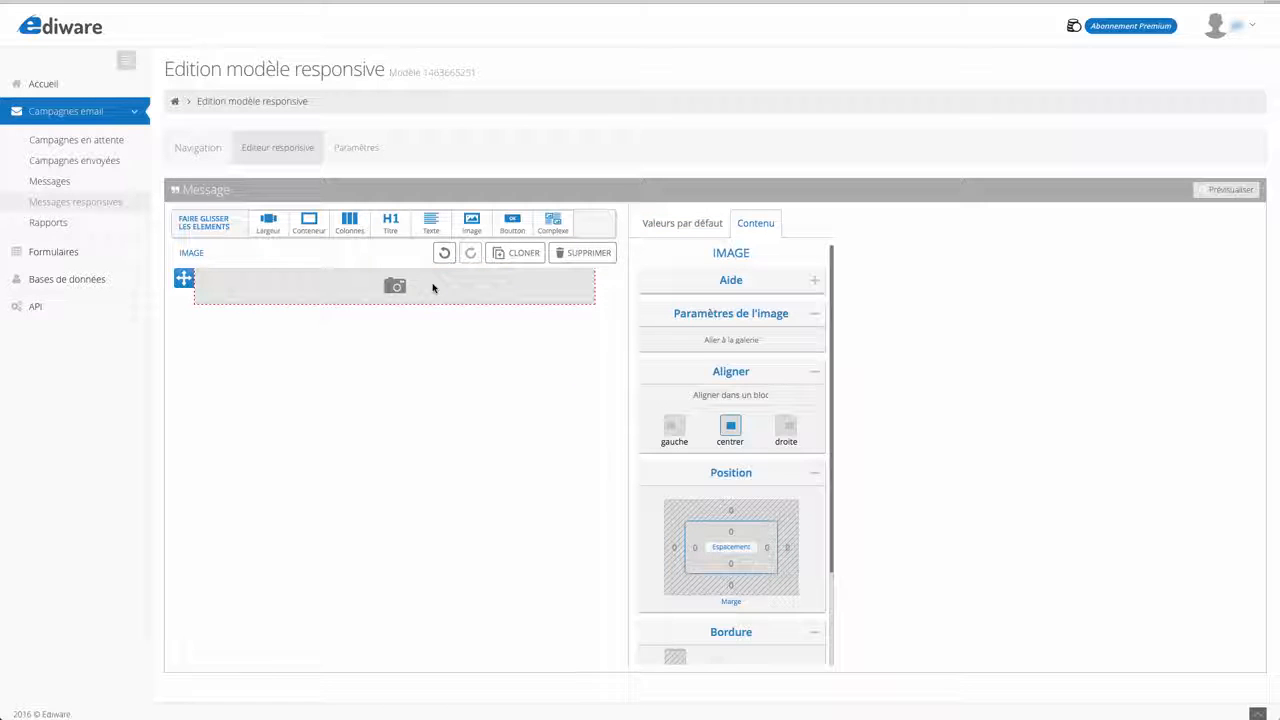
{"action": "left_click", "coordinate": [395, 286]}
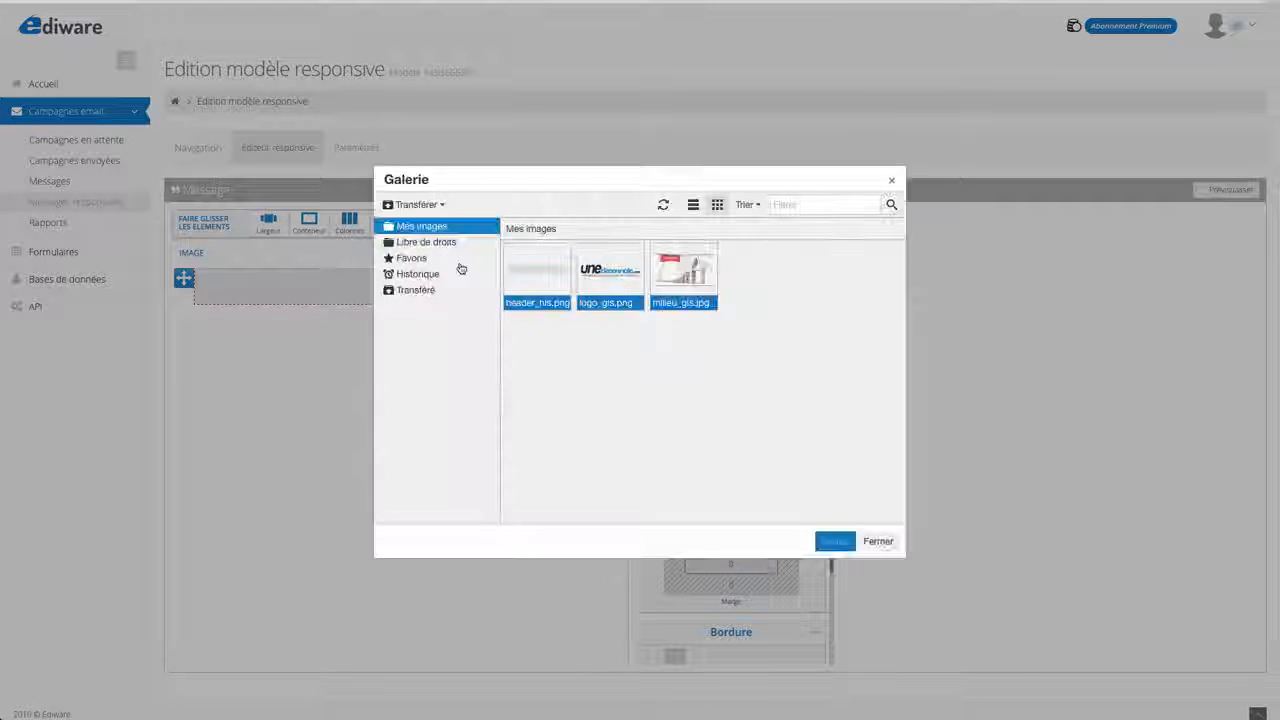
{"action": "double_click", "coordinate": [600, 272]}
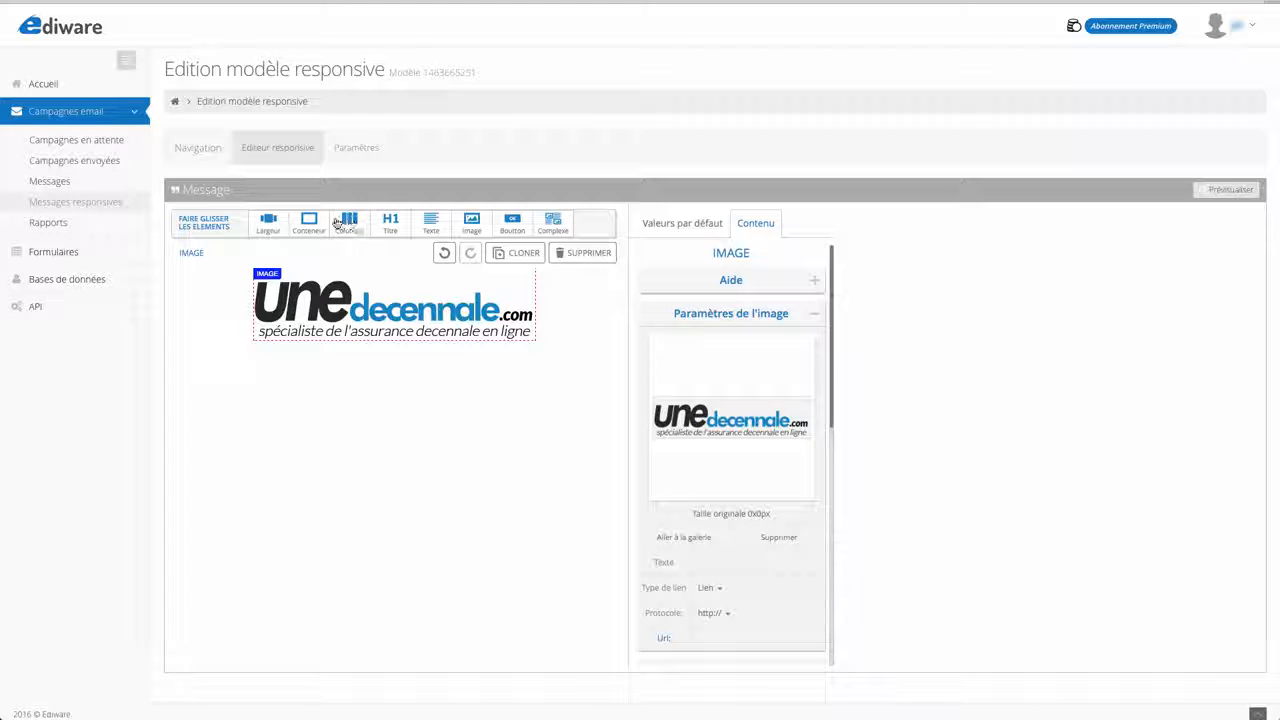
- Add a container below the logo and set its top border colour to #cdcdcd
{"action": "left_click_drag", "start_coordinate": [316, 224], "coordinate": [408, 343]}
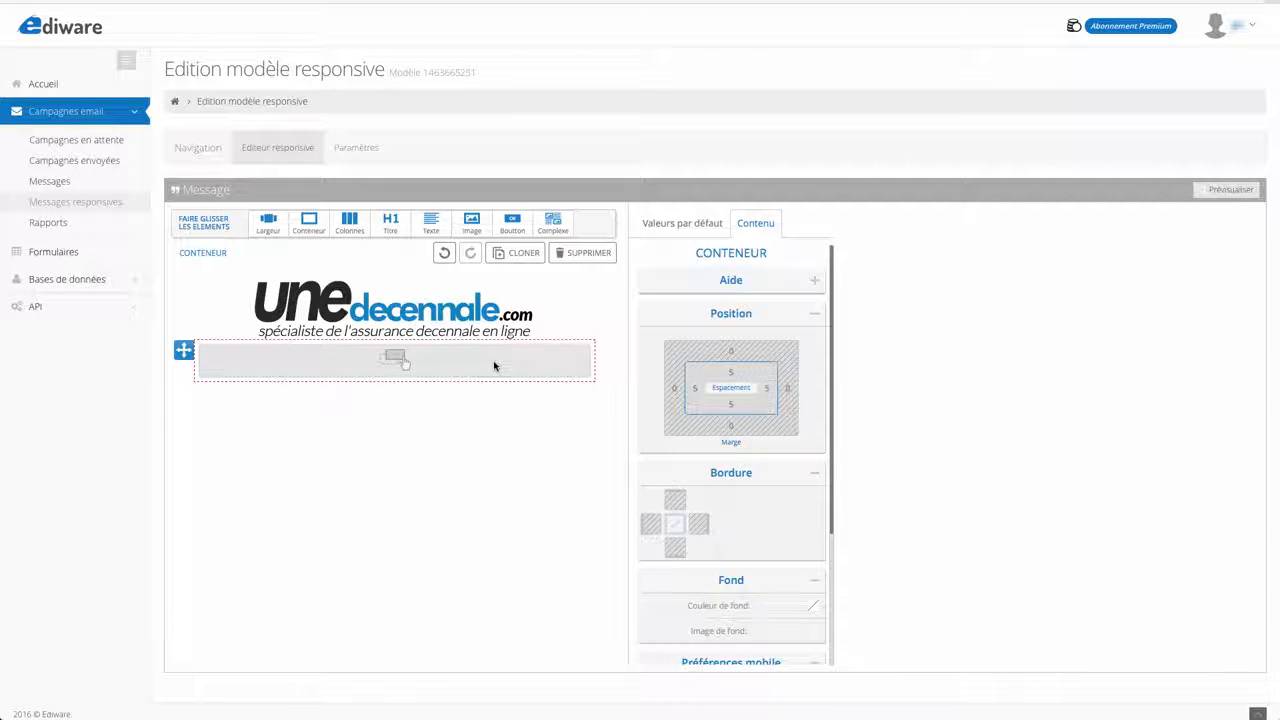
{"action": "left_click", "coordinate": [677, 501]}
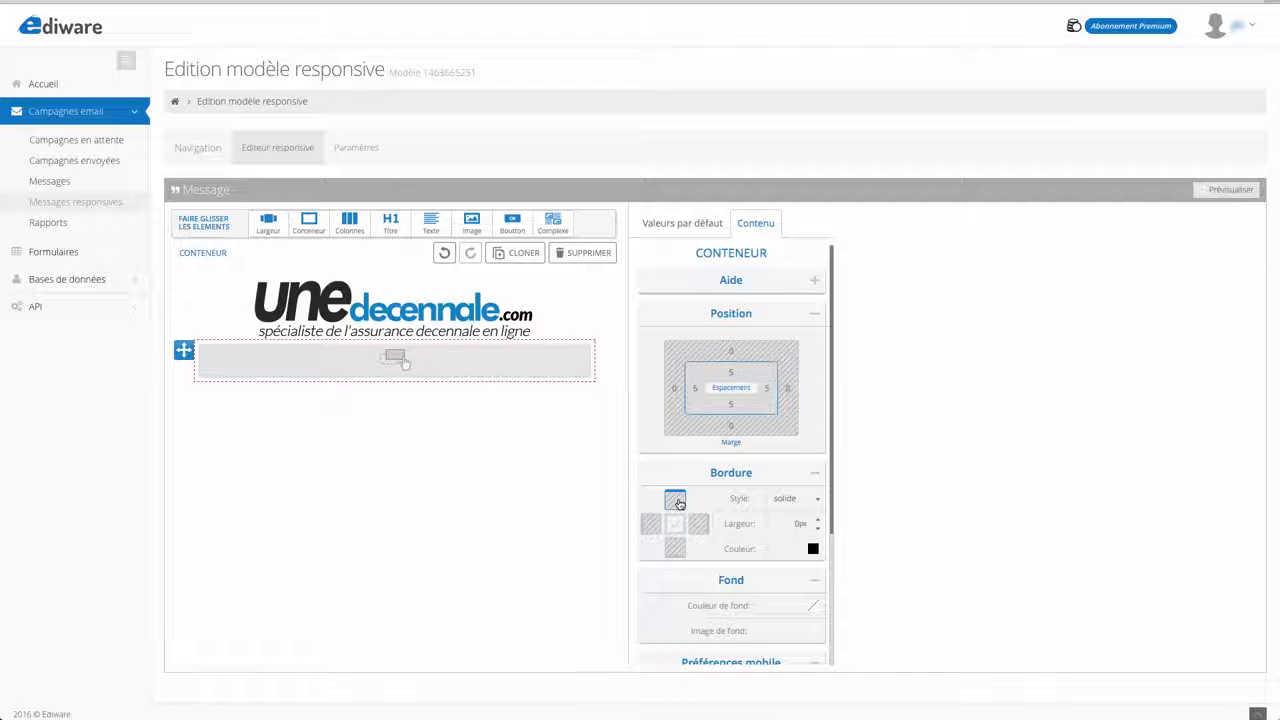
{"action": "left_click", "coordinate": [812, 552]}
{"action": "double_click", "coordinate": [724, 470]}
{"action": "type", "text": "cdcdcd"}
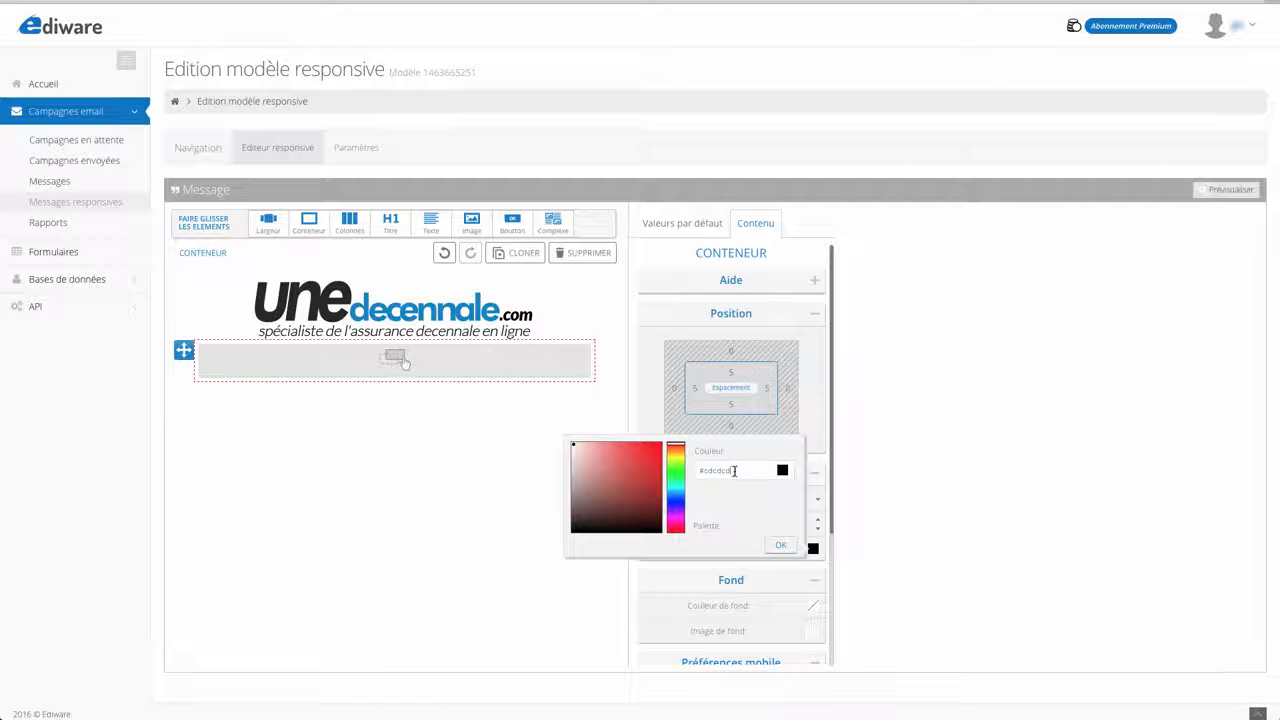
{"action": "key", "text": "Return"}
{"action": "left_click", "coordinate": [788, 546]}
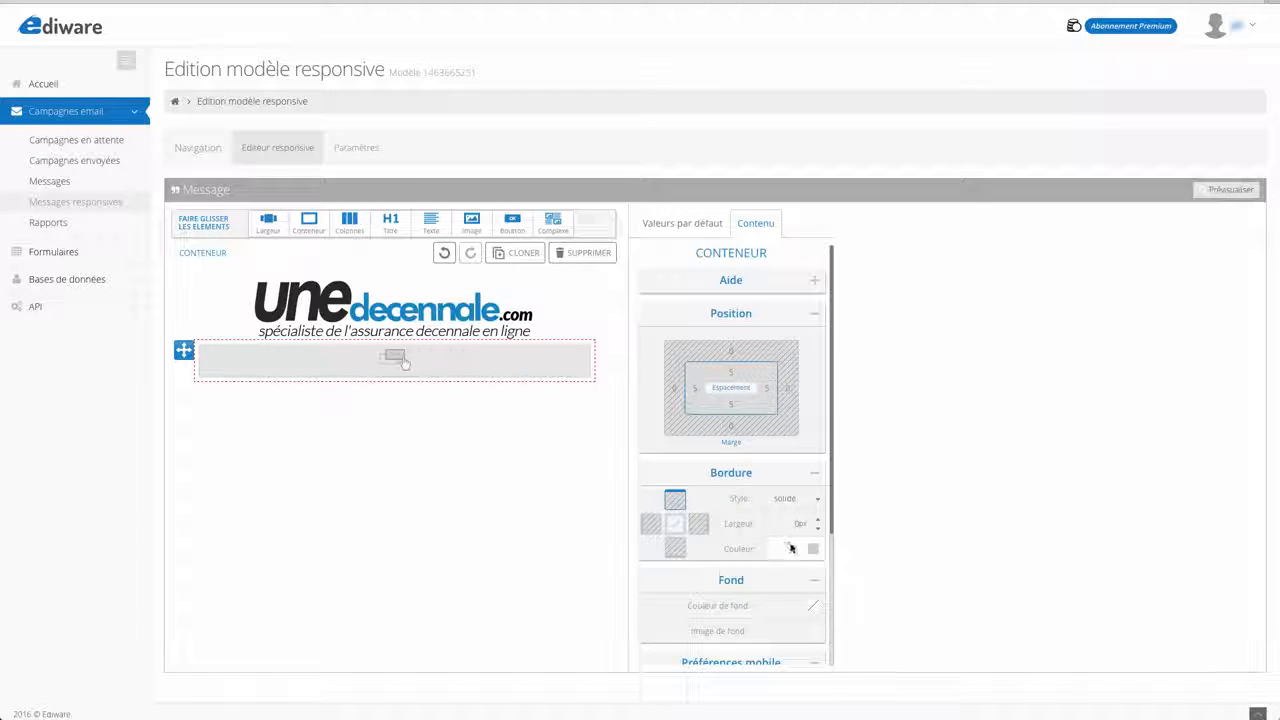
- Try to set the colours of the container's bottom and left borders individually
{"action": "left_click", "coordinate": [676, 551]}
{"action": "left_click", "coordinate": [814, 548]}
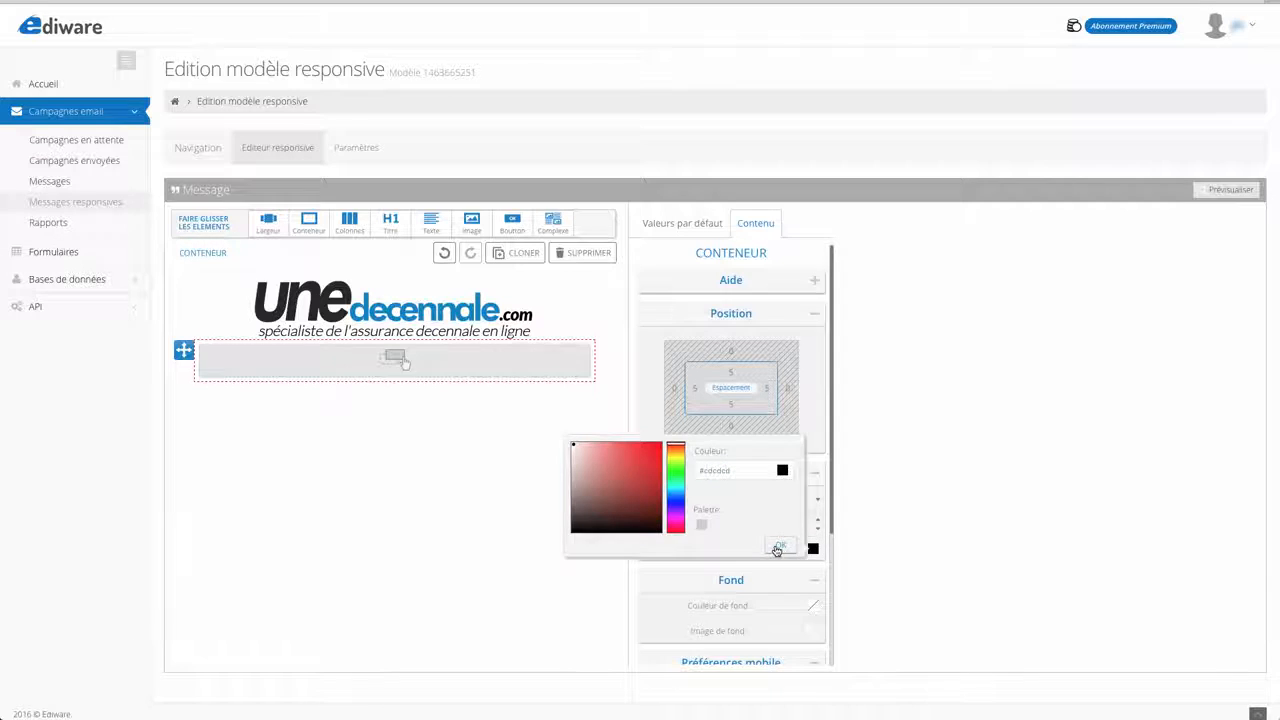
{"action": "left_click", "coordinate": [777, 546]}
{"action": "left_click", "coordinate": [651, 524]}
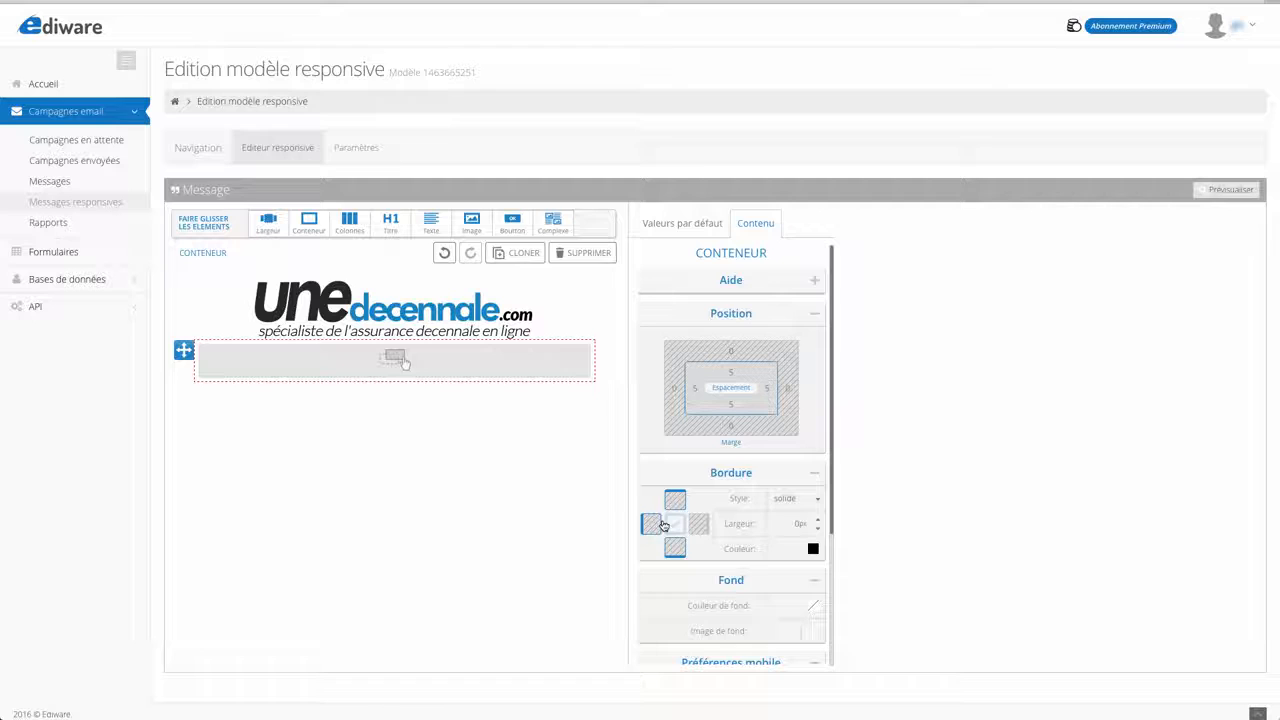
{"action": "left_click", "coordinate": [813, 548]}
{"action": "left_click", "coordinate": [781, 540]}
{"action": "left_click", "coordinate": [813, 548]}
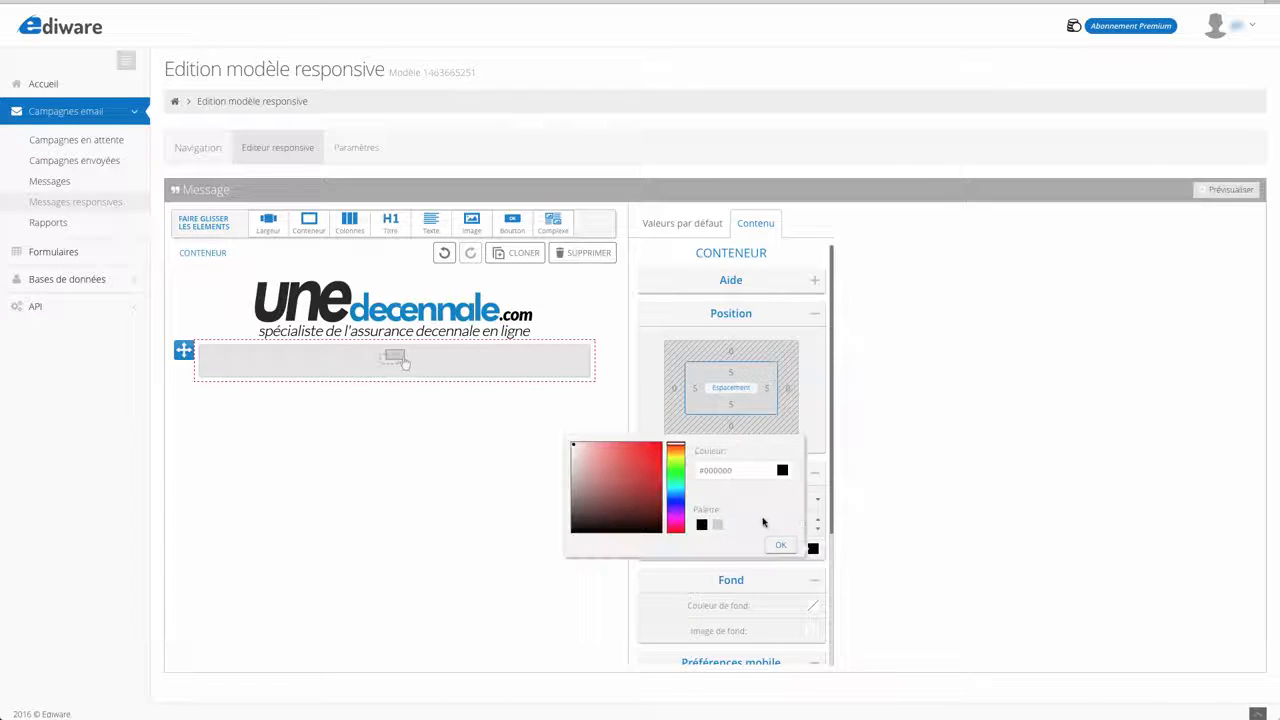
{"action": "left_click", "coordinate": [780, 545]}
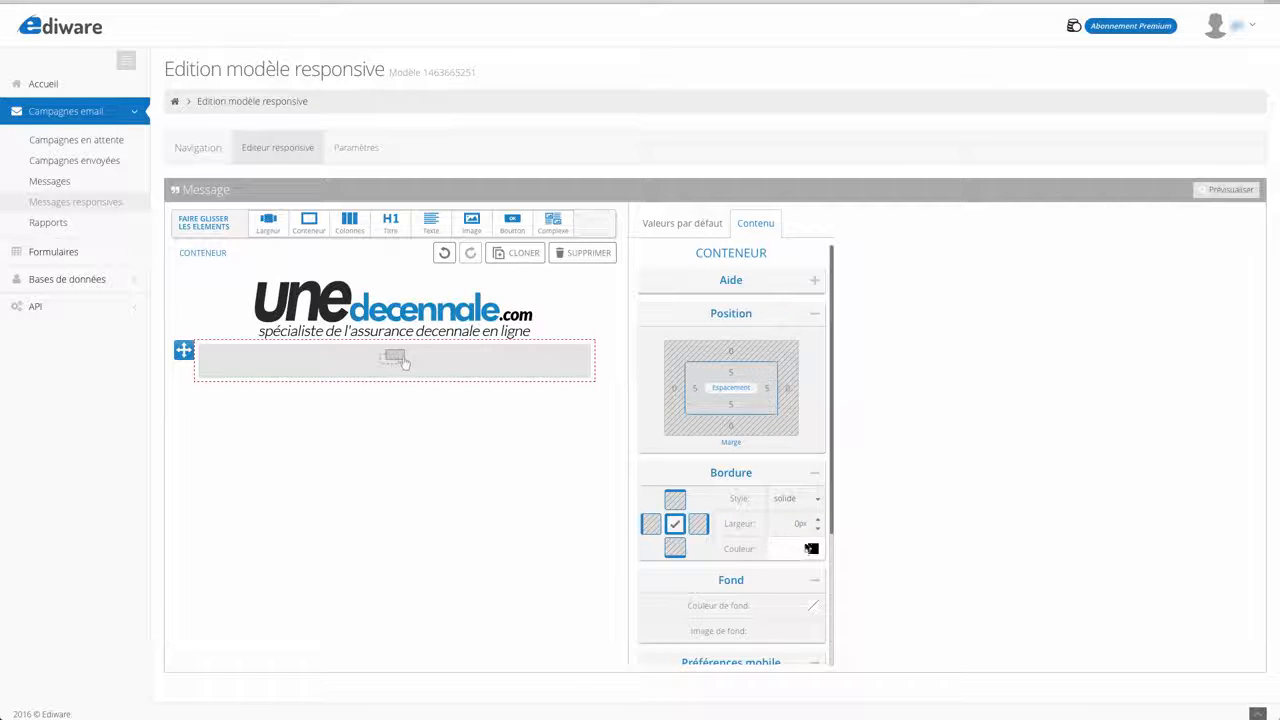
- Apply the light grey palette colour and a 1 px width to all four borders of the container
{"action": "left_click", "coordinate": [813, 549]}
{"action": "left_click", "coordinate": [702, 528]}
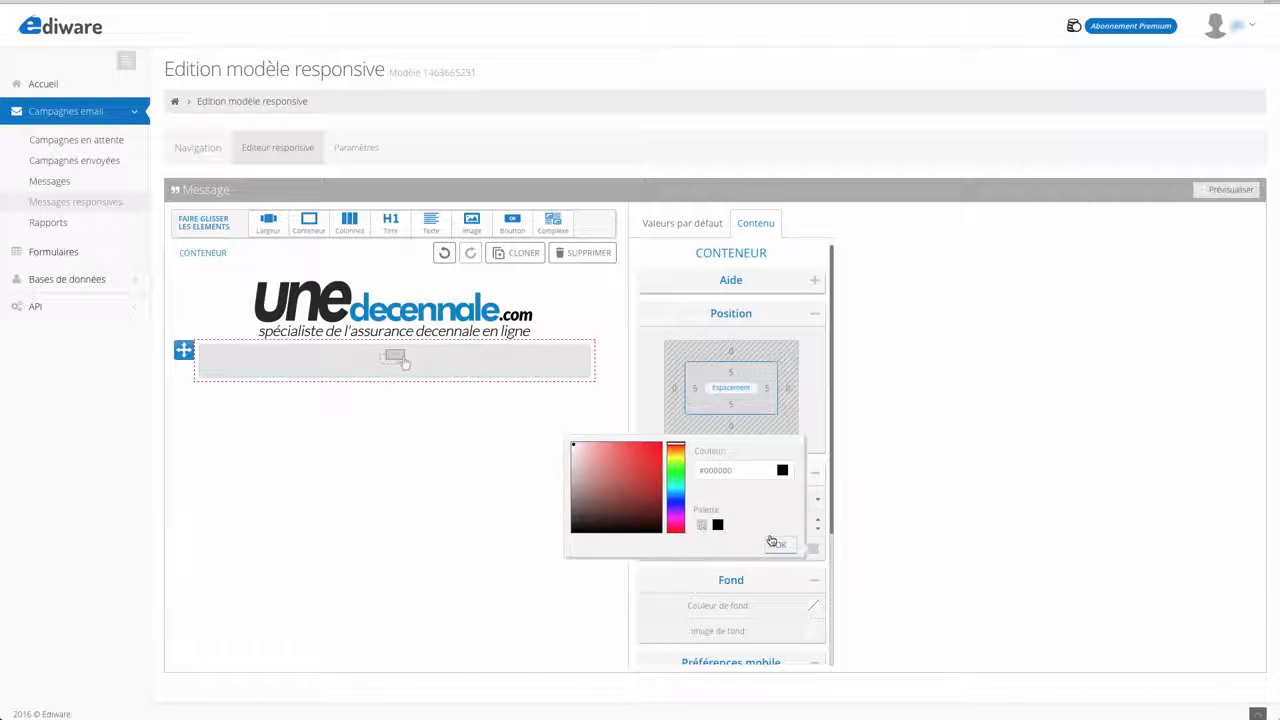
{"action": "left_click", "coordinate": [780, 545]}
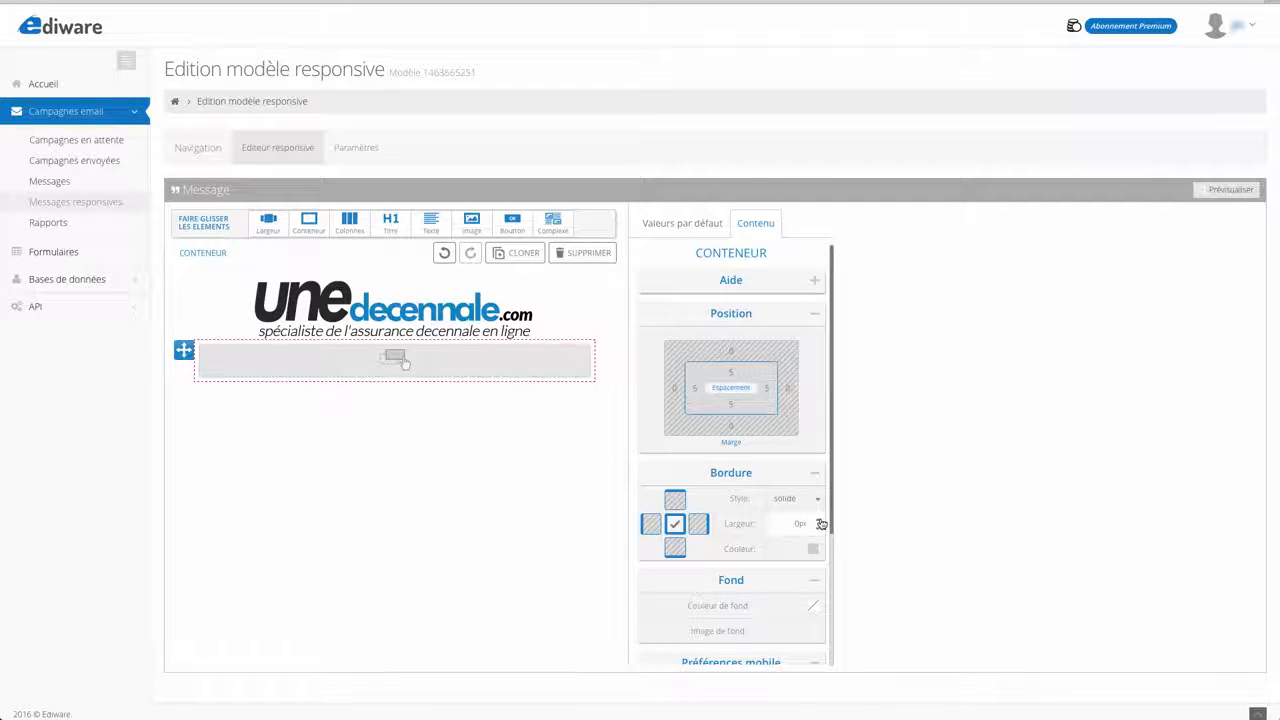
{"action": "left_click", "coordinate": [819, 520]}
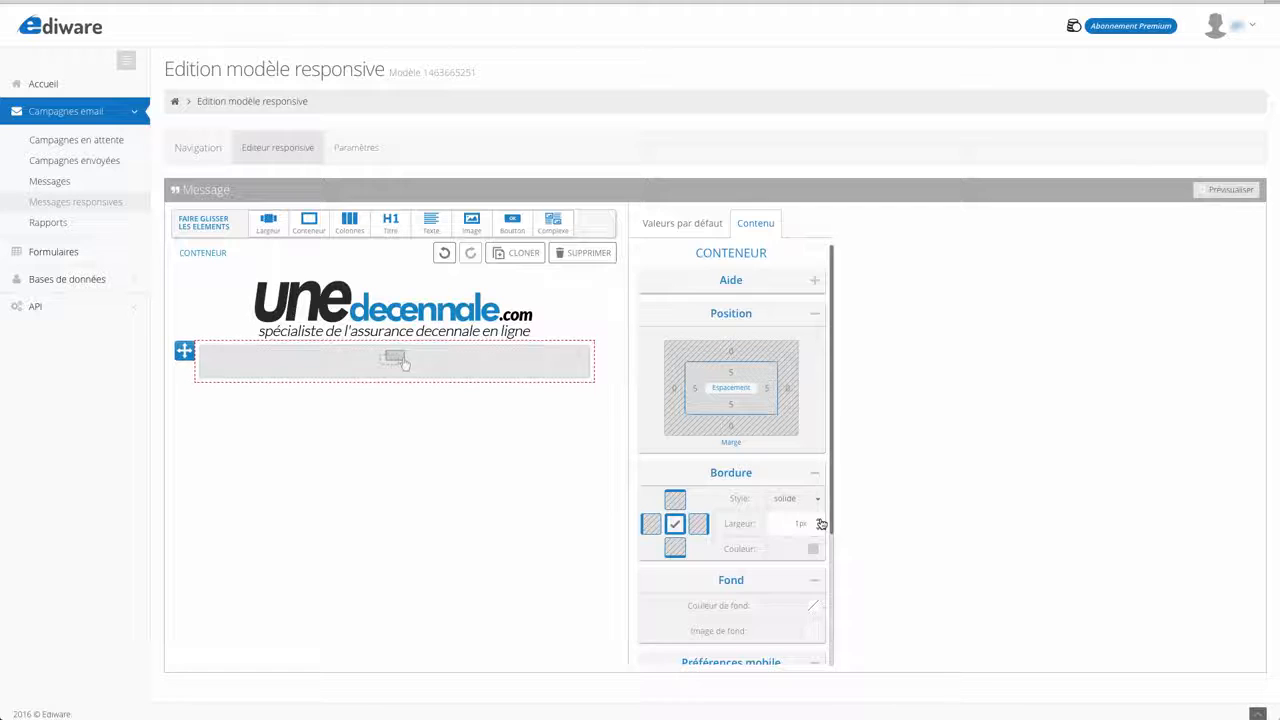
- Try thicker border widths on the container and return the width to 1 px
{"action": "left_click", "coordinate": [656, 528]}
{"action": "left_click", "coordinate": [653, 527]}
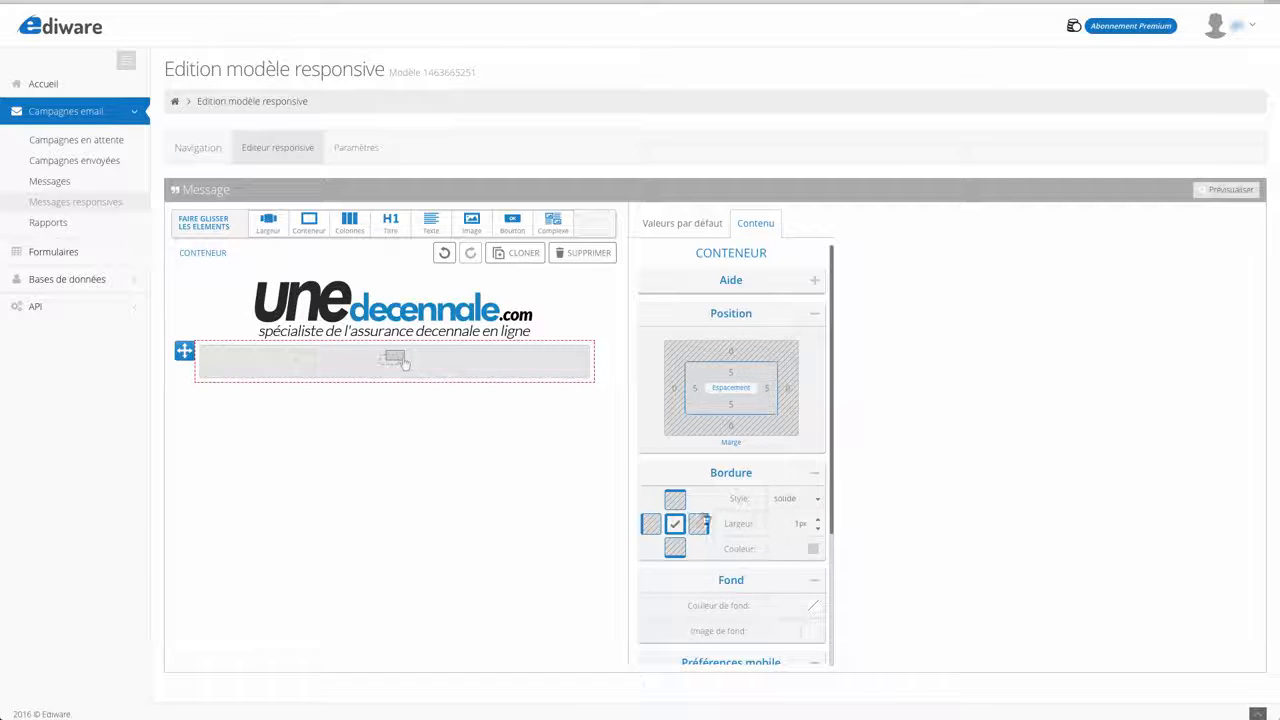
{"action": "left_click", "coordinate": [816, 520]}
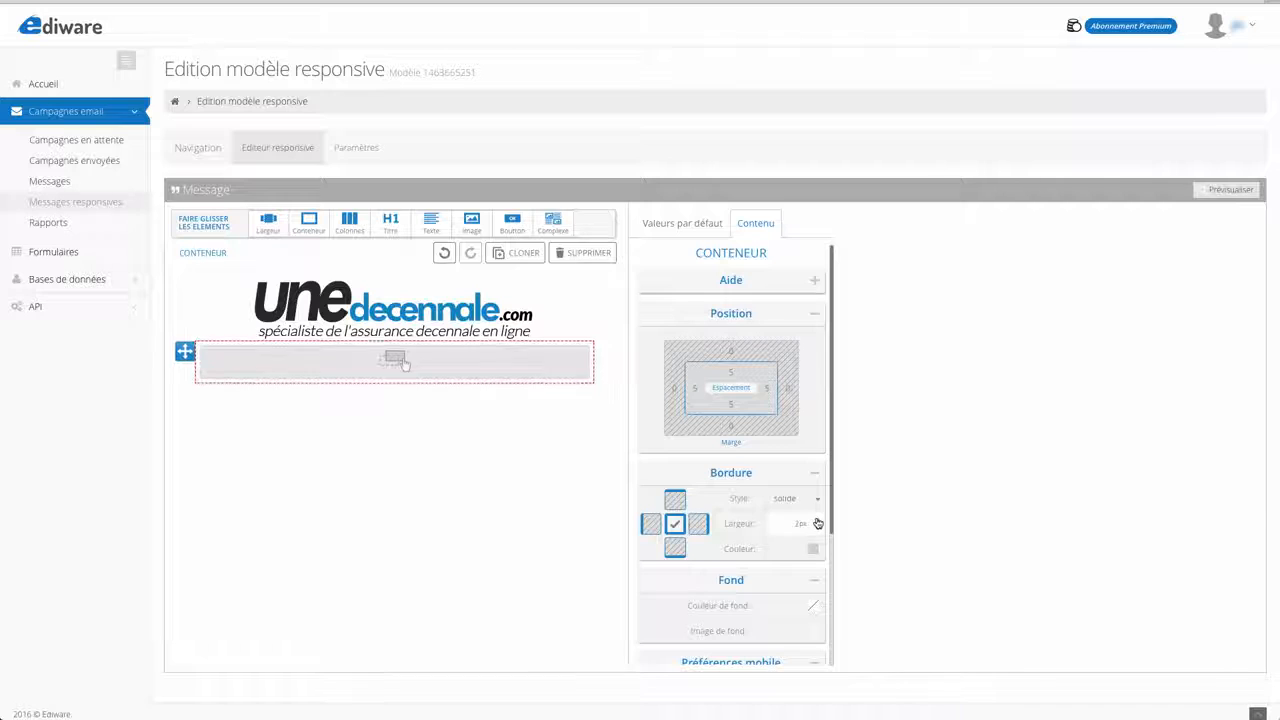
{"action": "left_click", "coordinate": [816, 520]}
{"action": "left_click", "coordinate": [816, 520]}
{"action": "left_click", "coordinate": [817, 529]}
{"action": "left_click", "coordinate": [817, 529]}
{"action": "left_click", "coordinate": [817, 529]}
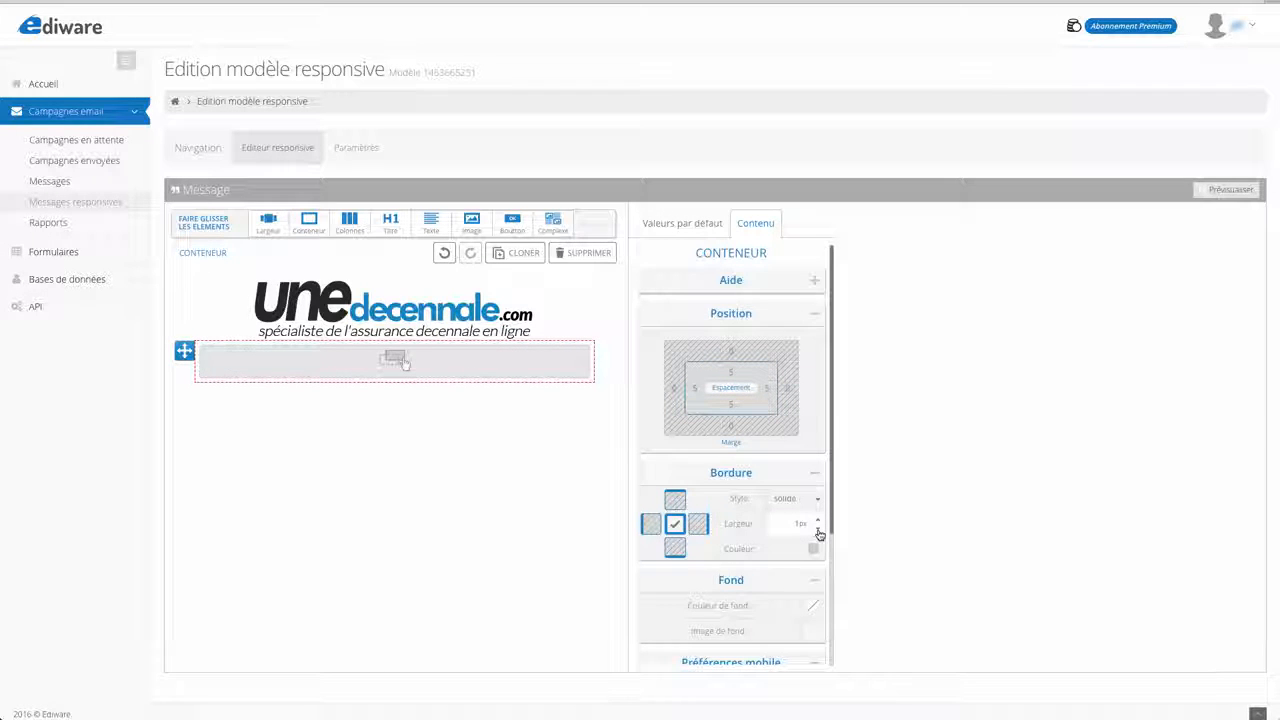
- Set the container's background colour to #dfdfdf
{"action": "left_click", "coordinate": [811, 608]}
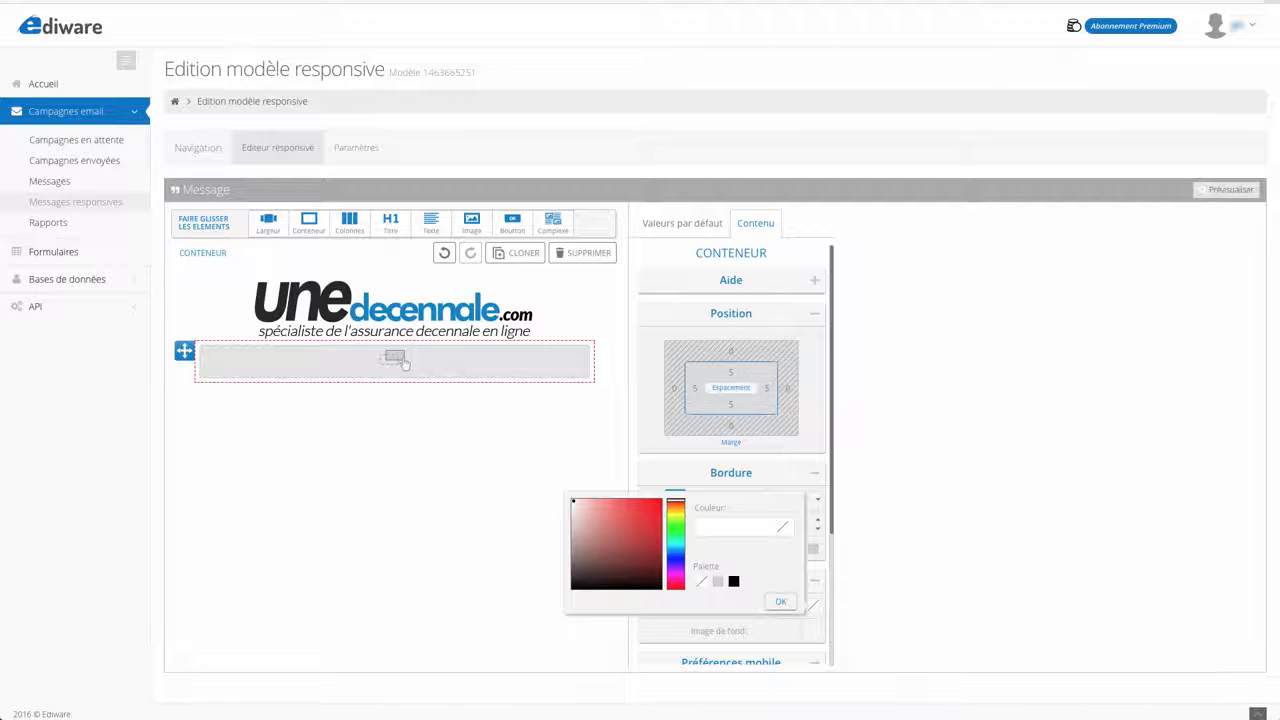
{"action": "left_click", "coordinate": [732, 527]}
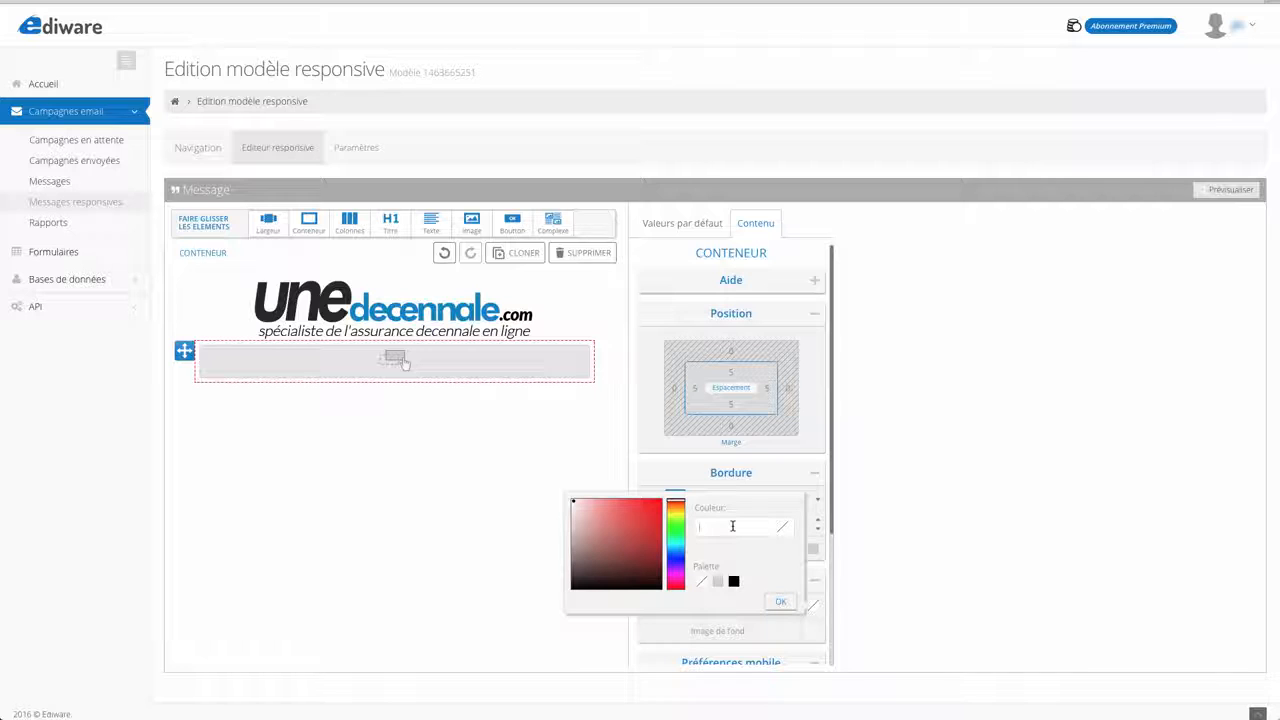
{"action": "type", "text": "#dfdfdf"}
{"action": "left_click", "coordinate": [780, 602]}
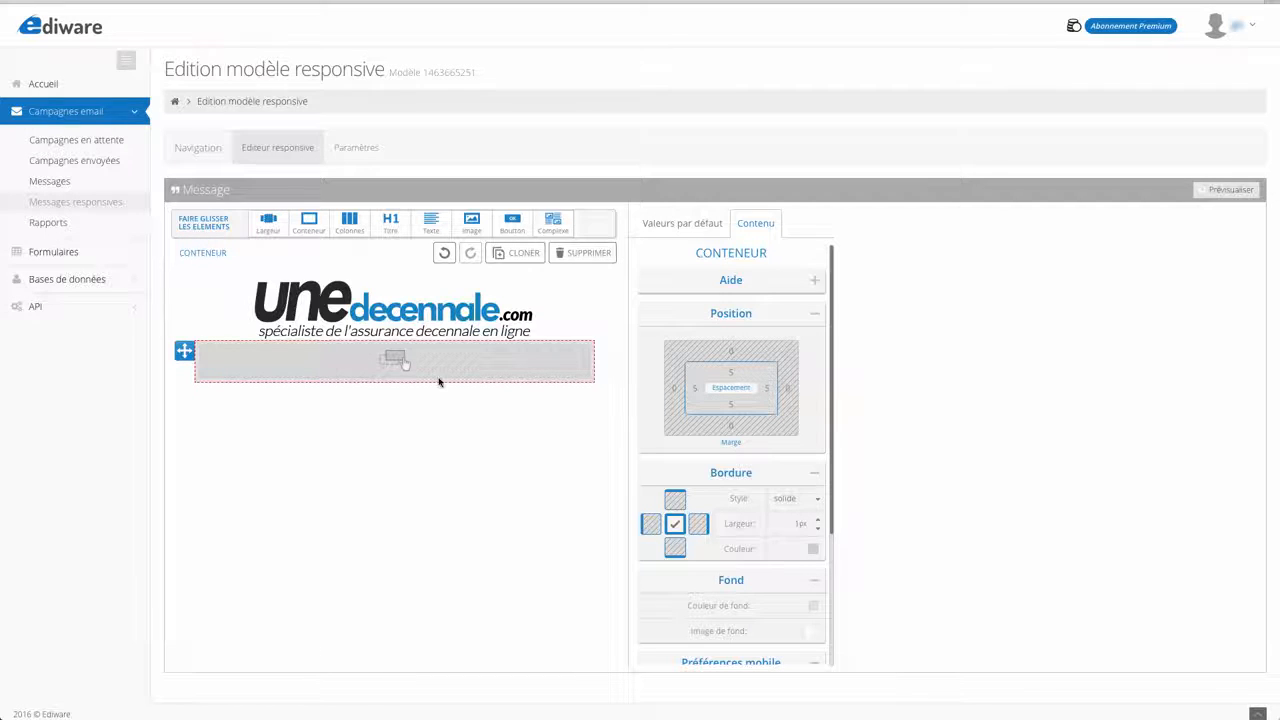
- Add a text element inside the container reading "ASSURANCE DECENNALE" and, on a second line, "ne prenez pas de risques inutiles !"
{"action": "left_click_drag", "start_coordinate": [405, 365], "coordinate": [406, 364]}
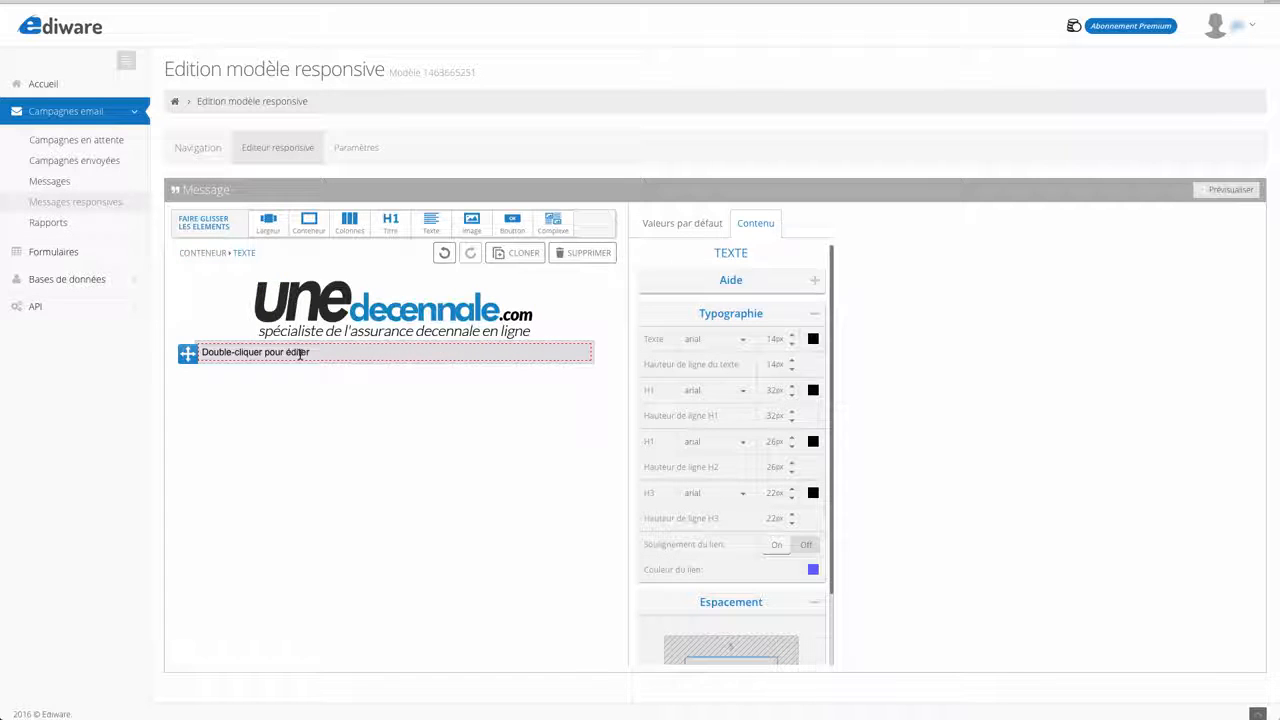
{"action": "double_click", "coordinate": [300, 353]}
{"action": "type", "text": "A"}
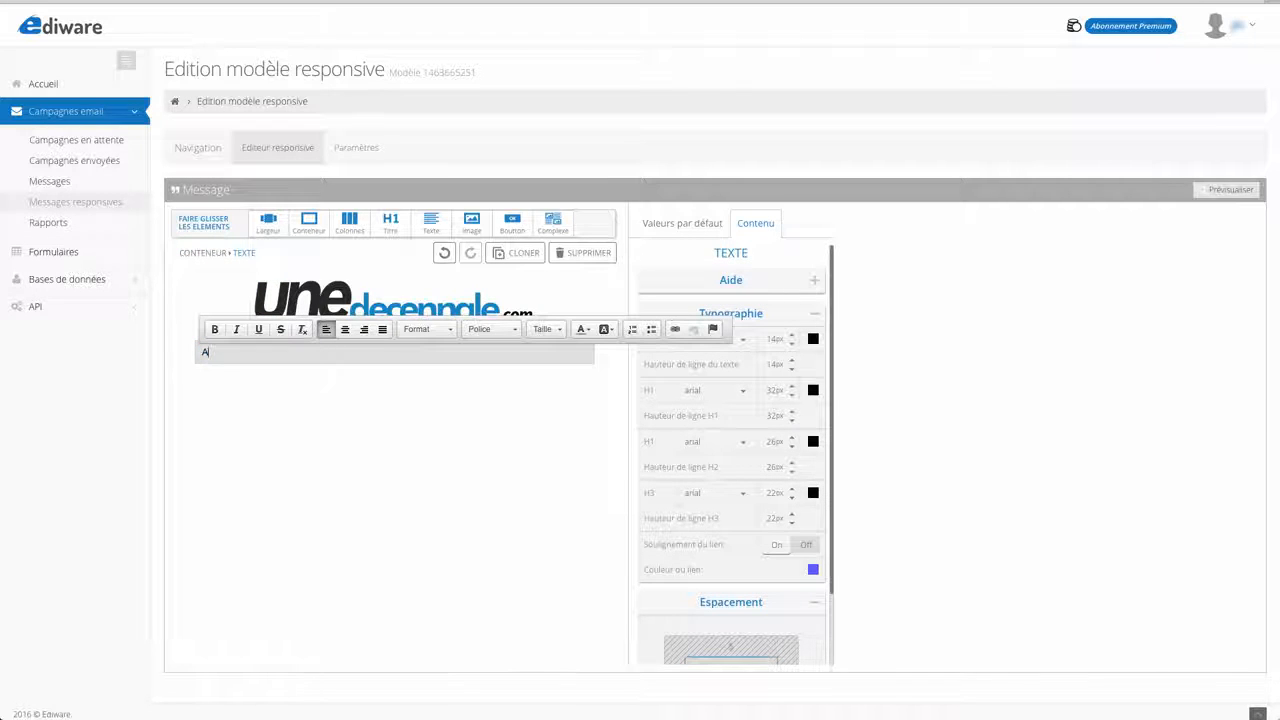
{"action": "type", "text": "SSURANCE DECENNA"}
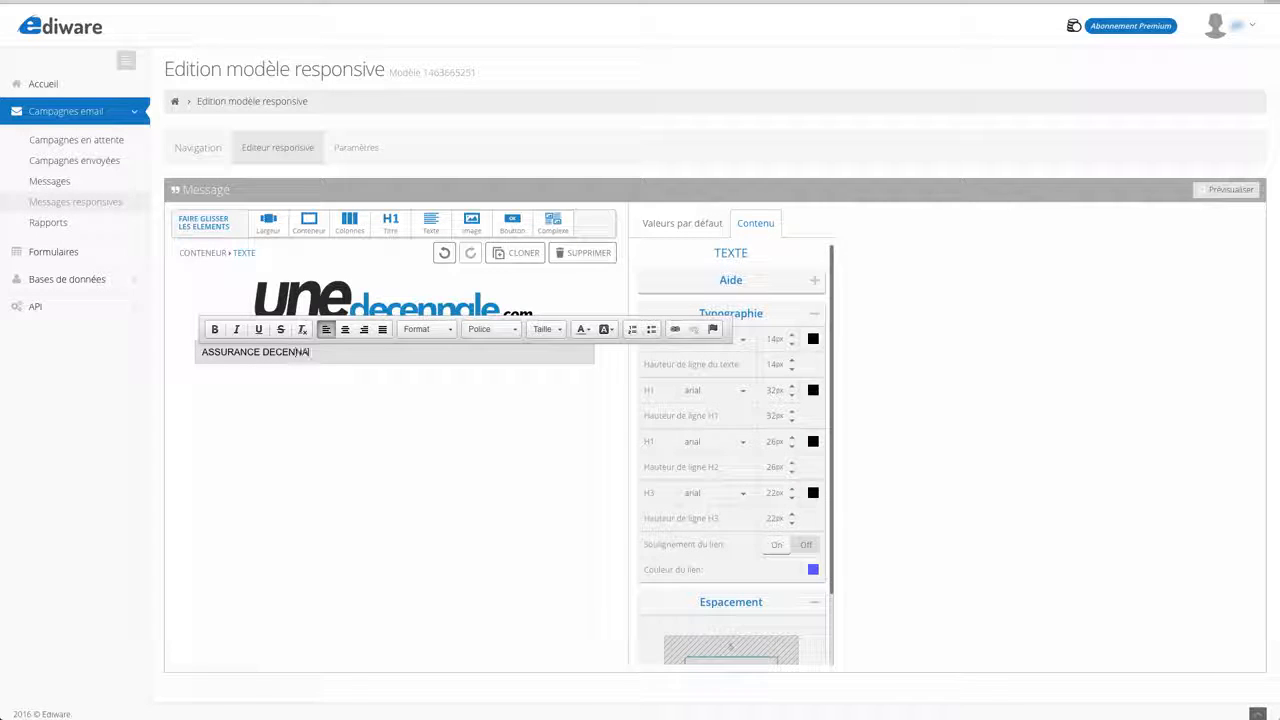
{"action": "type", "text": "LE"}
{"action": "key", "text": "Return"}
{"action": "type", "text": "n"}
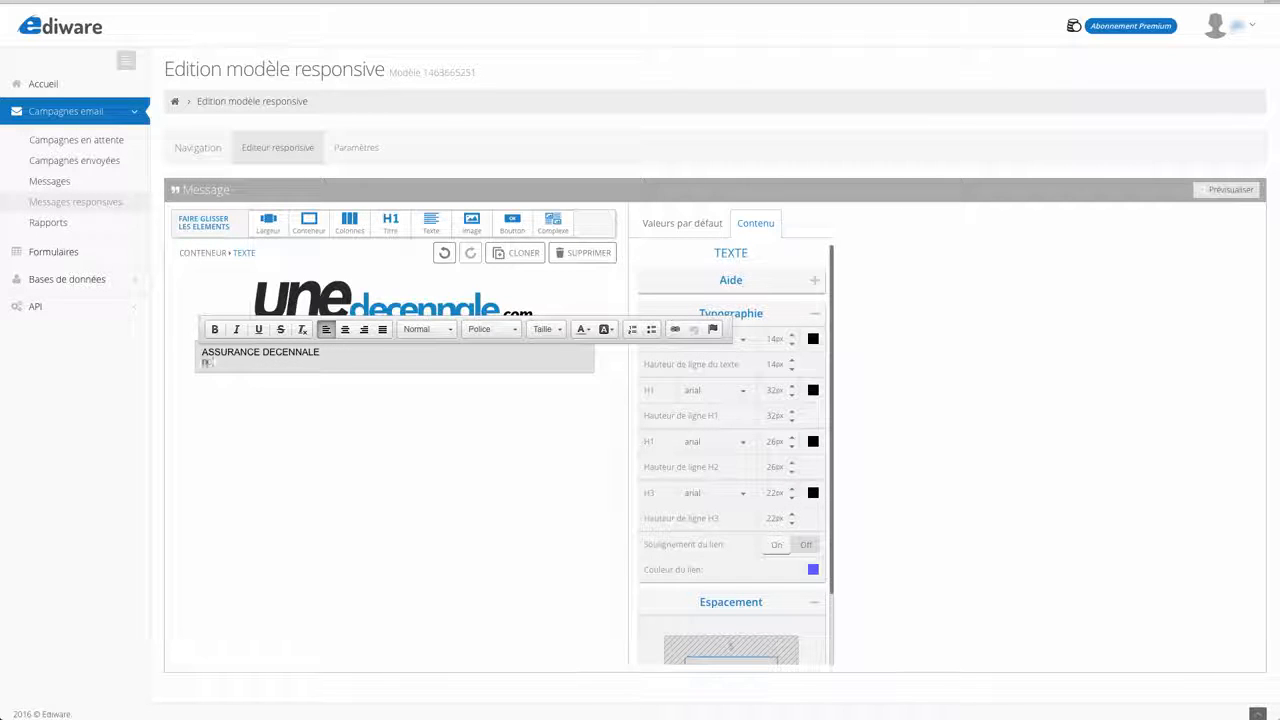
{"action": "type", "text": "e prenez pas de risques inutiles !"}
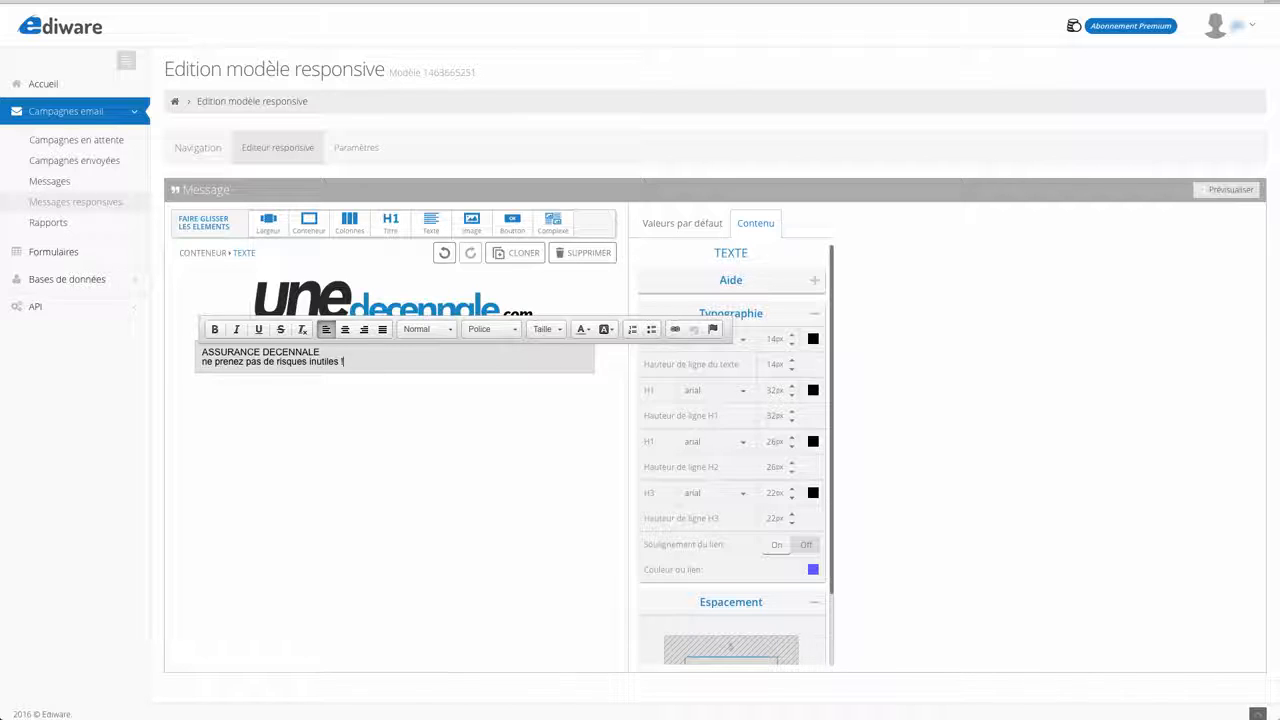
- Set both lines of the container text to Verdana, size 18
{"action": "key", "text": "ctrl+a"}
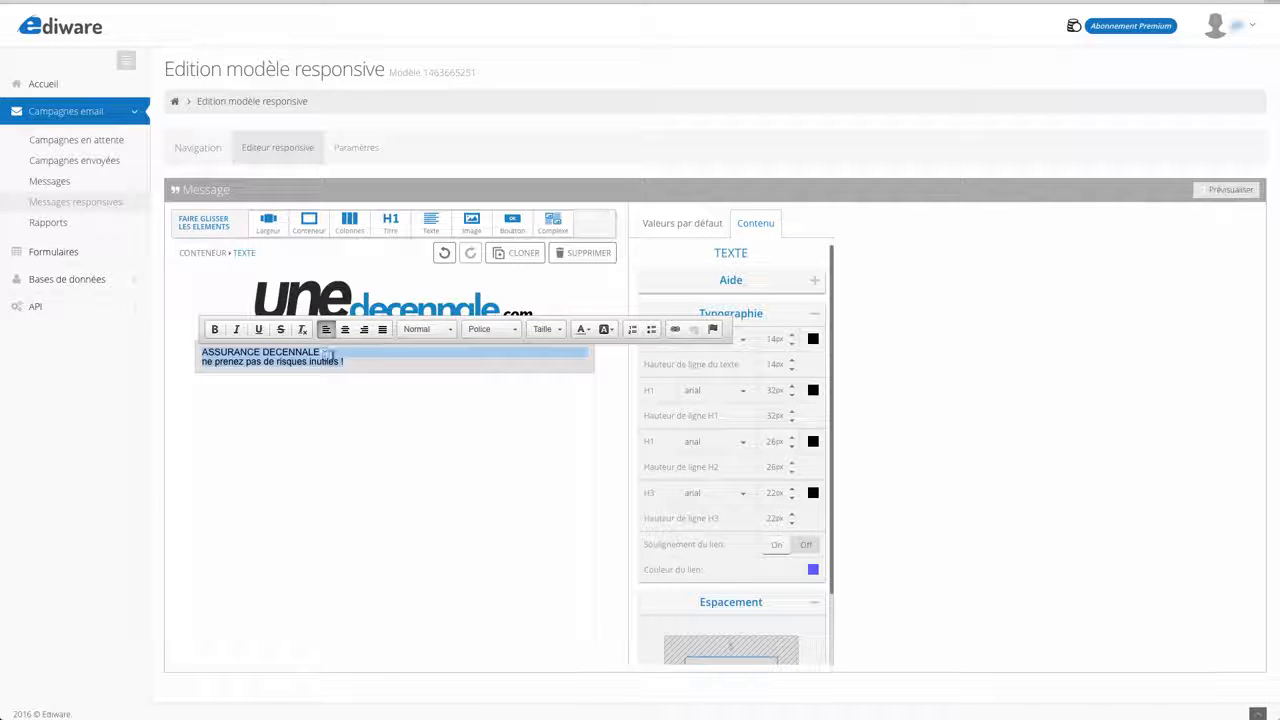
{"action": "left_click", "coordinate": [496, 333]}
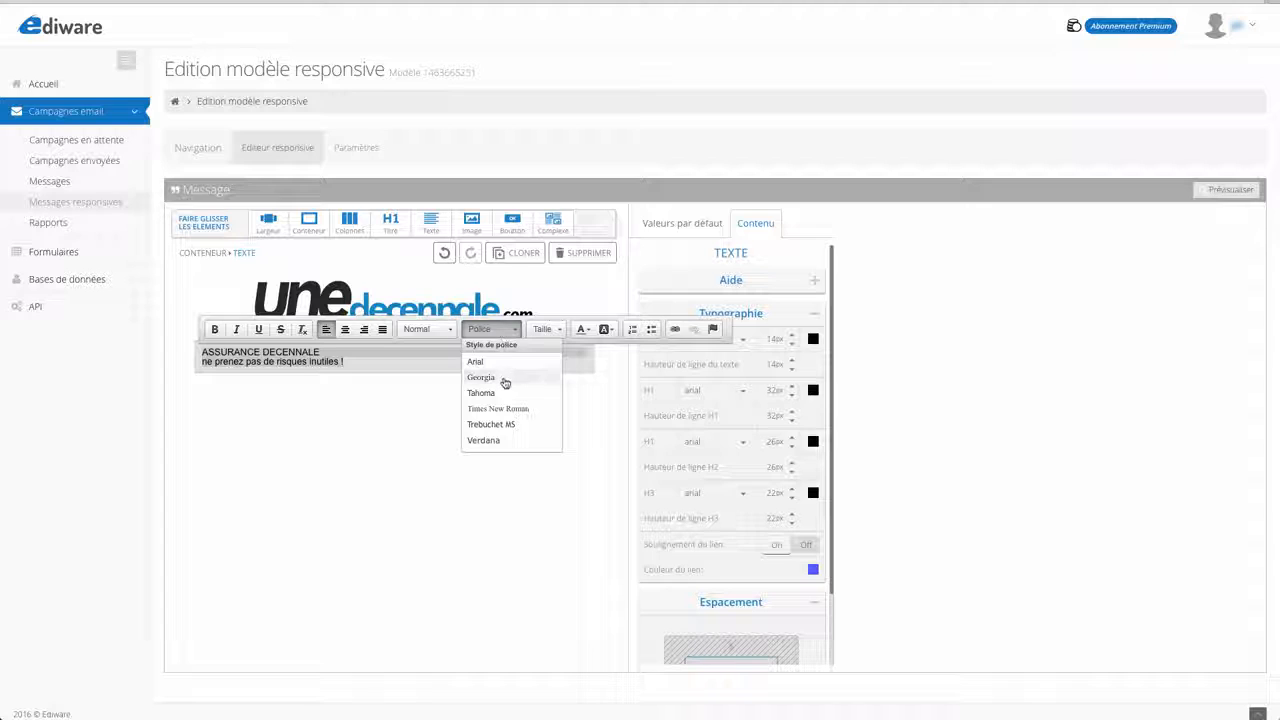
{"action": "left_click", "coordinate": [503, 440]}
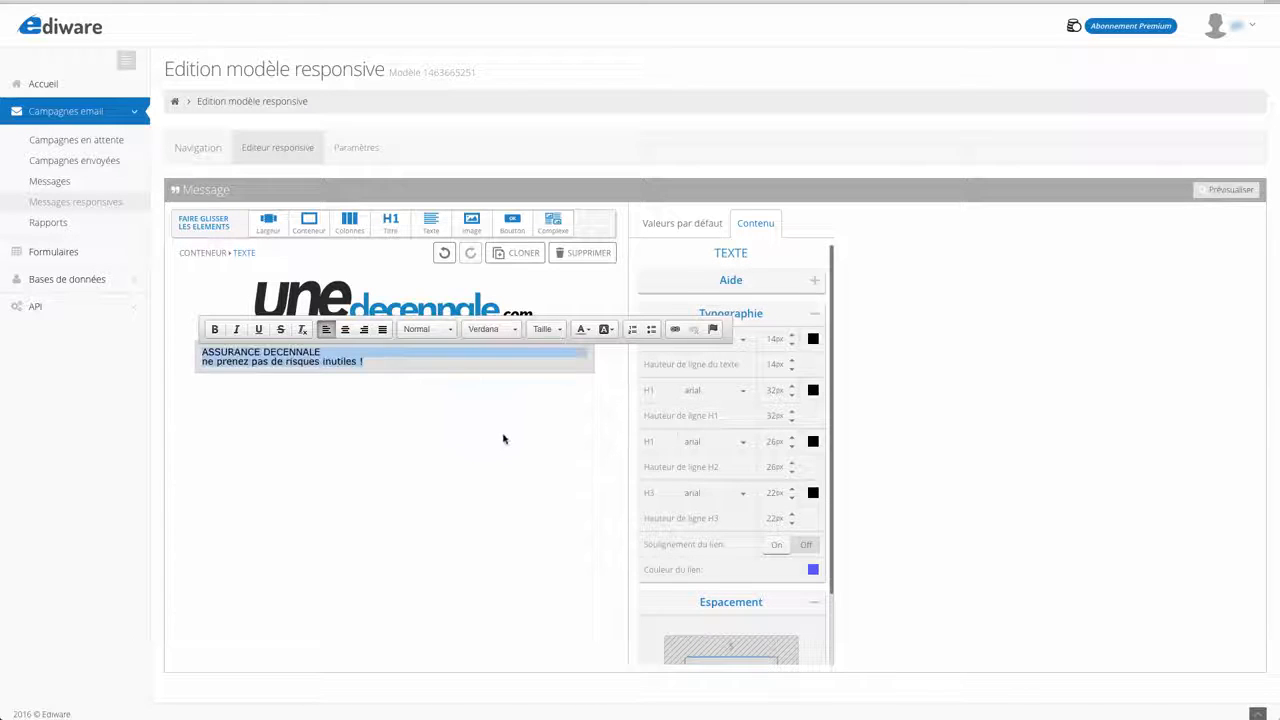
{"action": "left_click", "coordinate": [541, 331]}
{"action": "scroll", "coordinate": [547, 428], "scroll_direction": "down", "scroll_amount": 2}
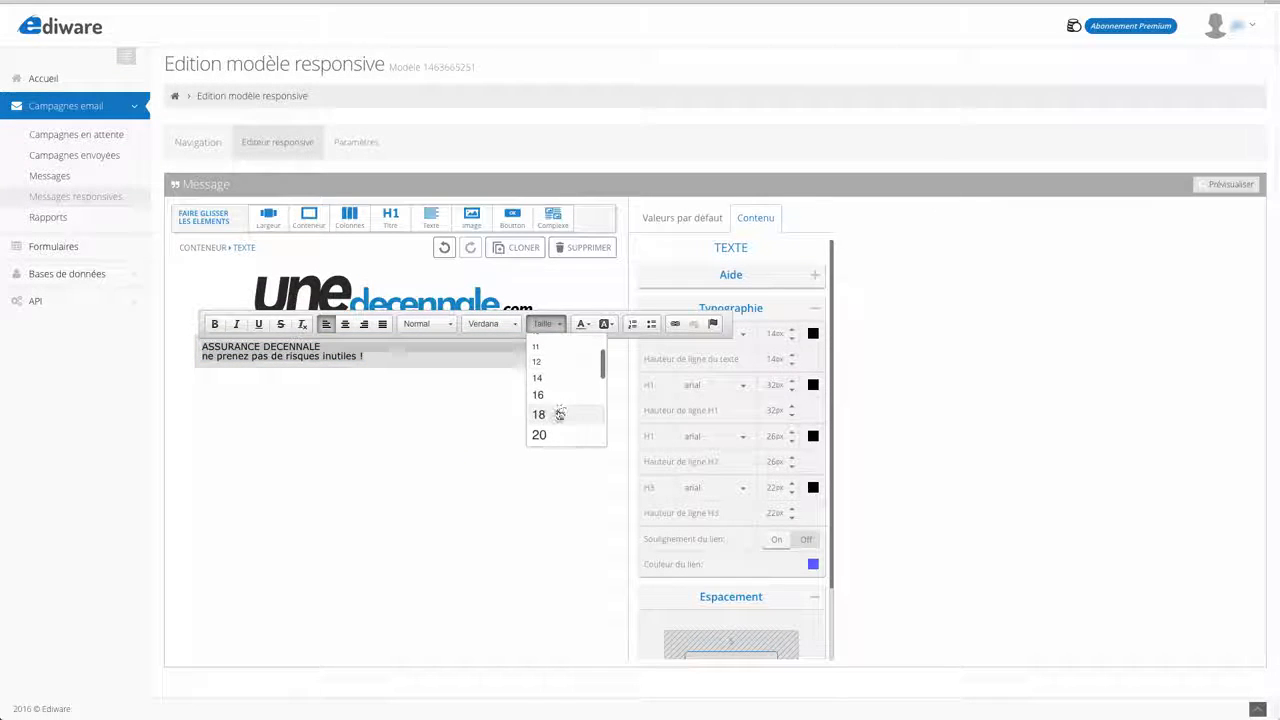
{"action": "left_click", "coordinate": [558, 413]}
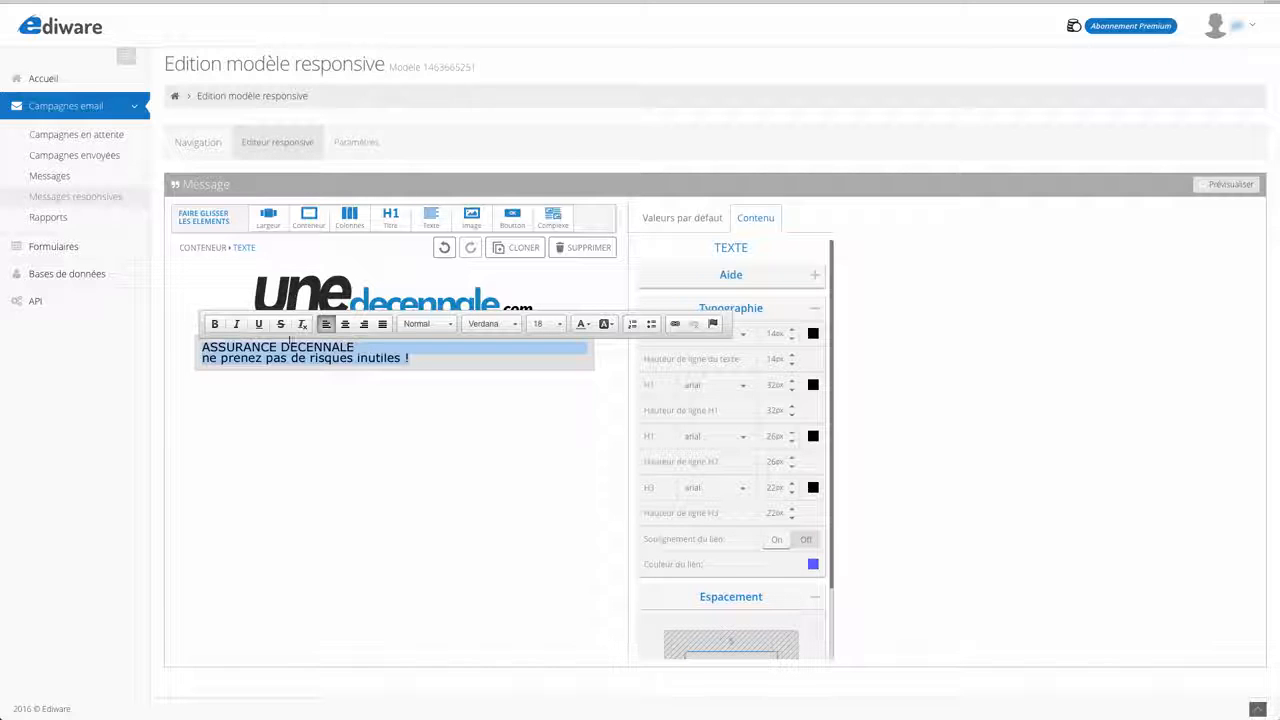
- Make both lines of the heading text bold, centre them and change their font to Arial
{"action": "left_click", "coordinate": [214, 324]}
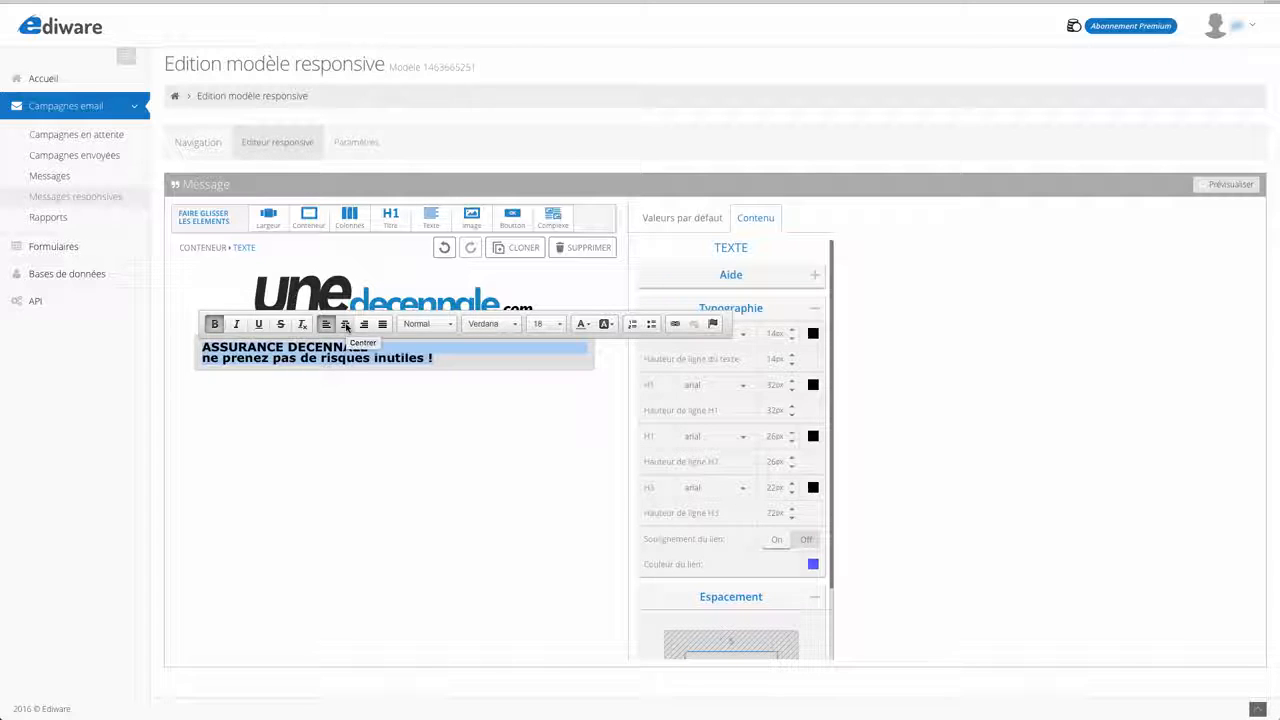
{"action": "left_click", "coordinate": [345, 325]}
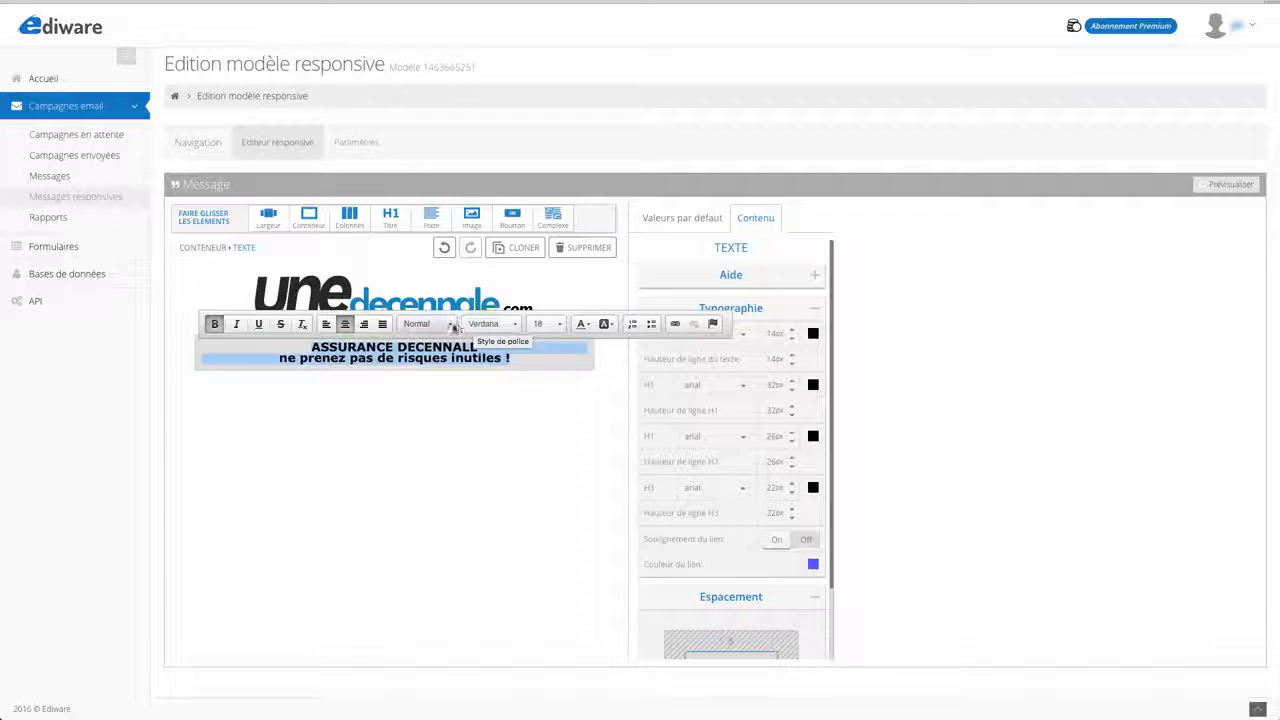
{"action": "left_click", "coordinate": [507, 325]}
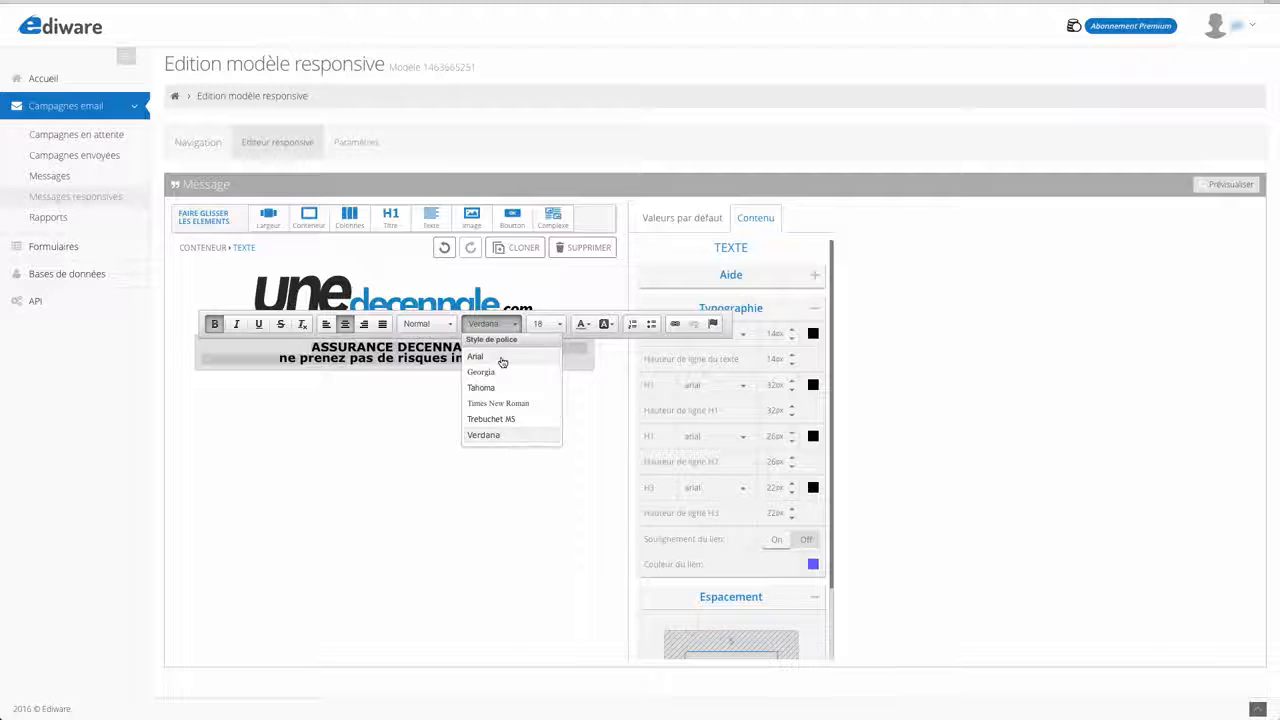
{"action": "left_click", "coordinate": [500, 356]}
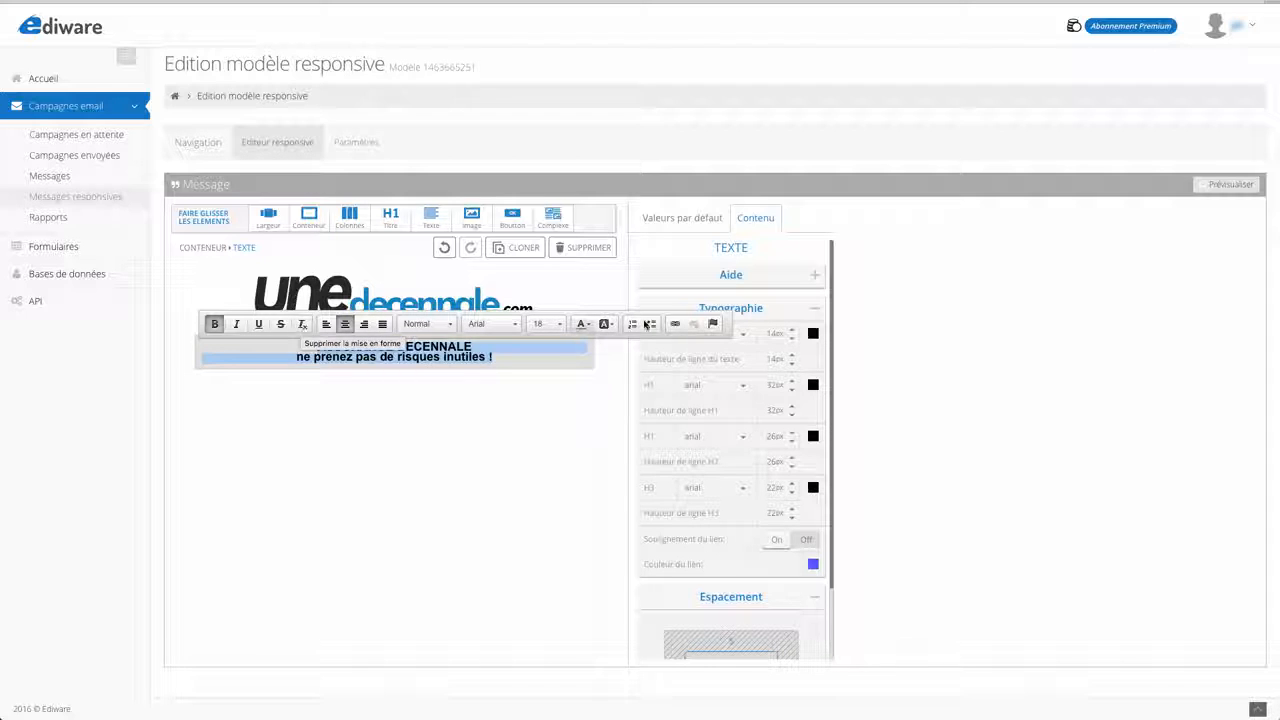
{"action": "left_click", "coordinate": [676, 325]}
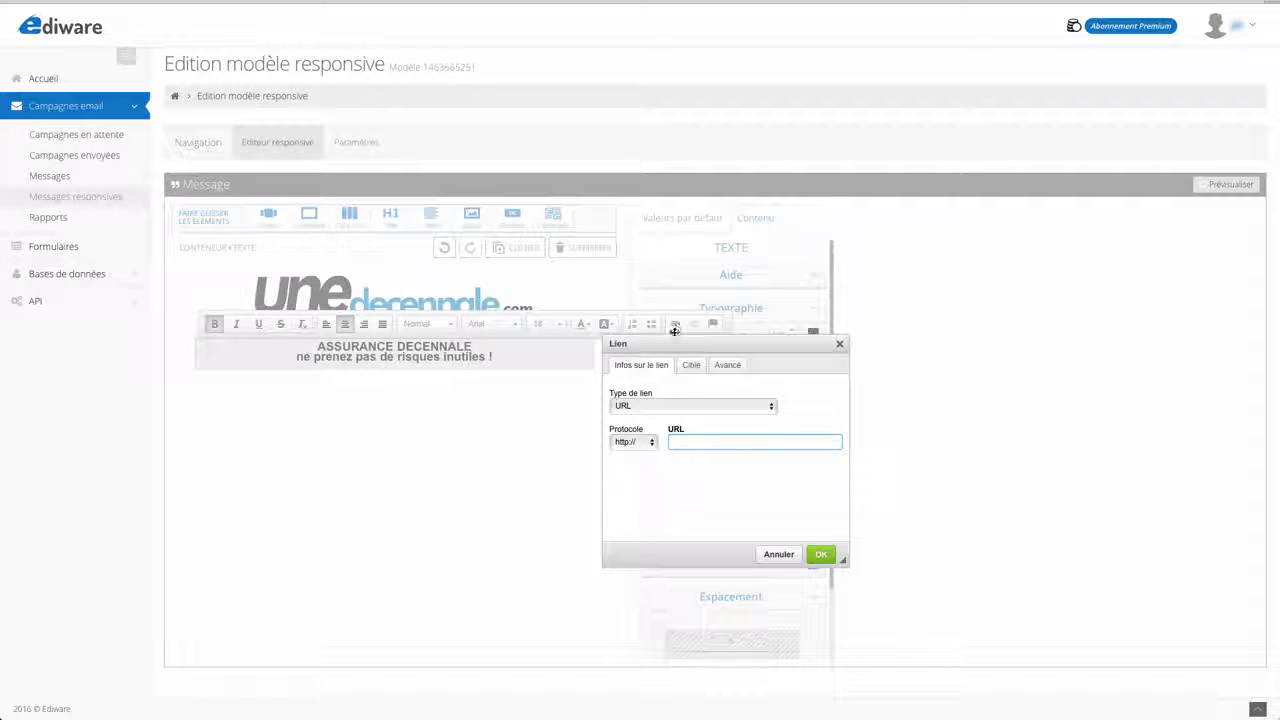
{"action": "type", "text": "www"}
{"action": "key", "text": "super+a"}
{"action": "type", "text": "www.une-decennale.com"}
{"action": "left_click", "coordinate": [820, 554]}
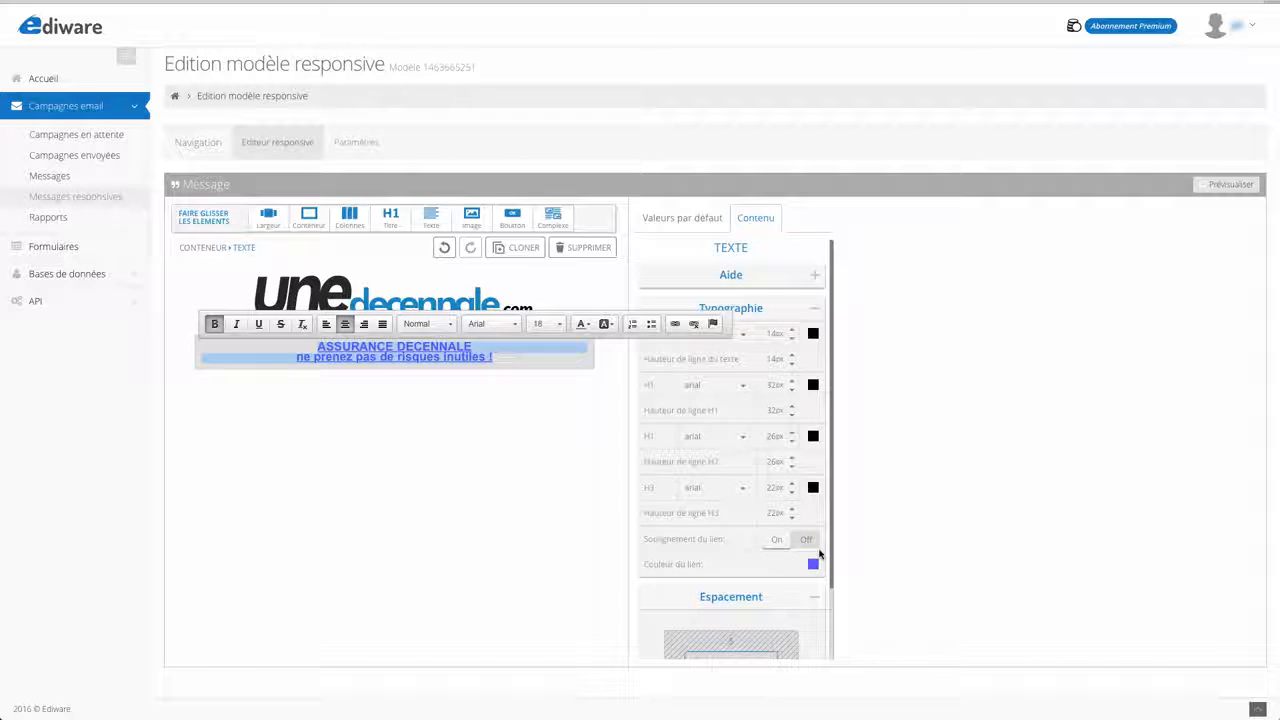
{"action": "left_click", "coordinate": [544, 364]}
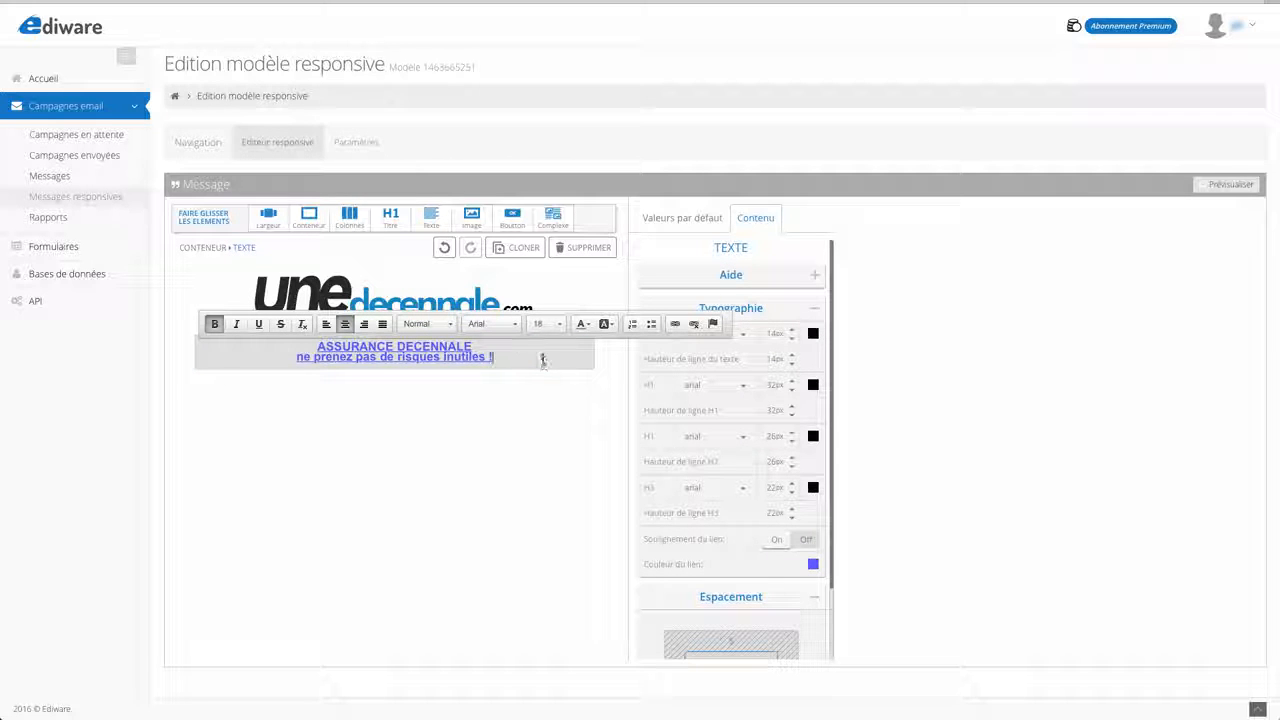
{"action": "left_click", "coordinate": [418, 279]}
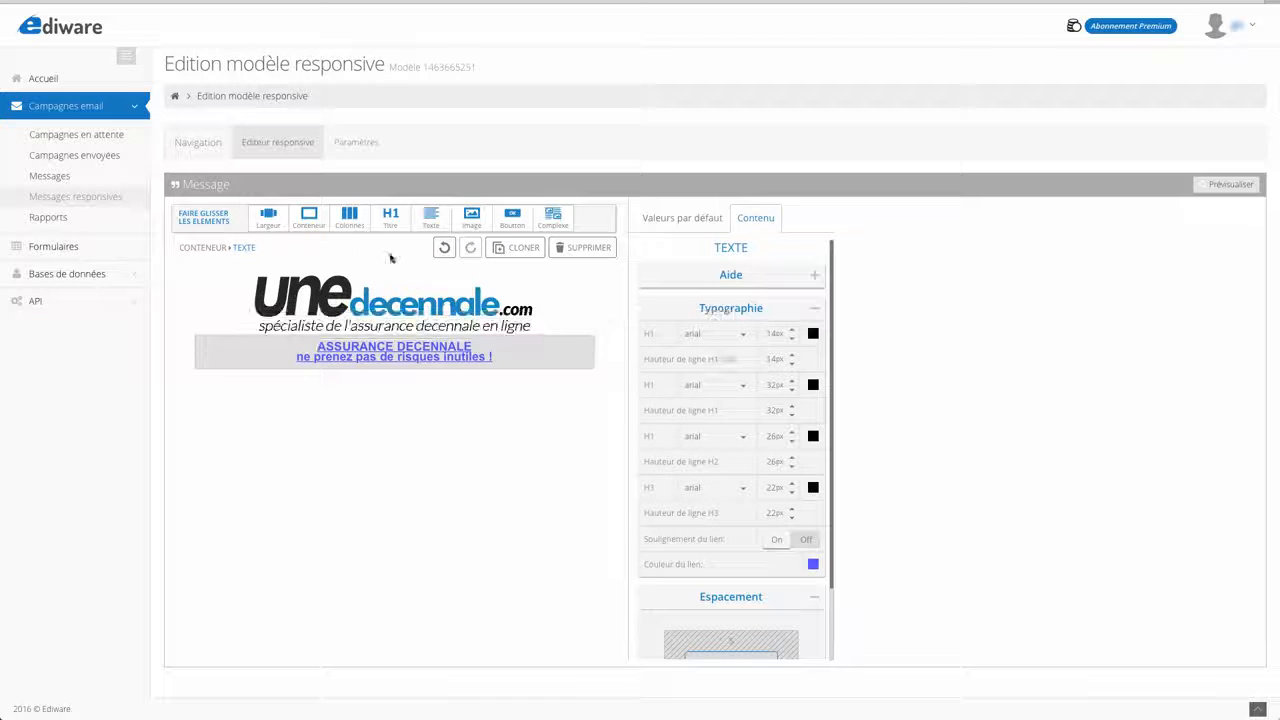
- Add an image element below the heading text and insert milieu_gls.jpg, uploaded from the computer over the existing gallery file
{"action": "left_click_drag", "start_coordinate": [471, 216], "coordinate": [556, 367]}
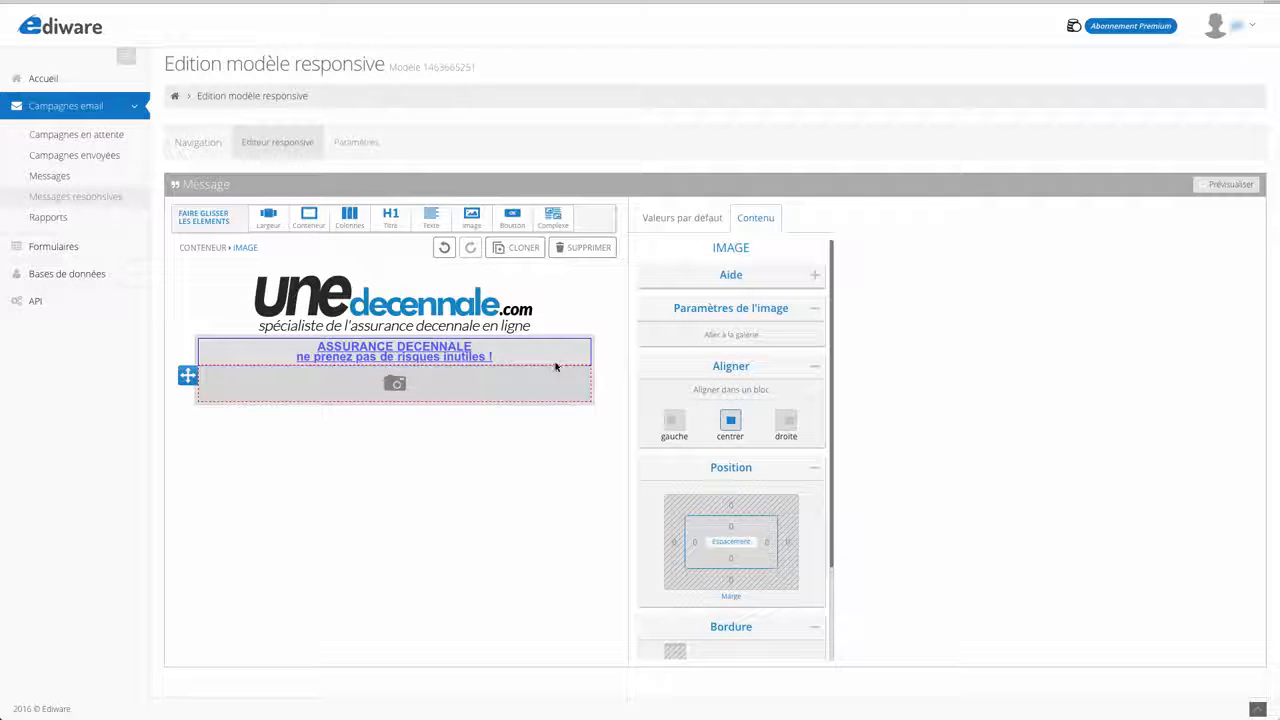
{"action": "left_click", "coordinate": [396, 386]}
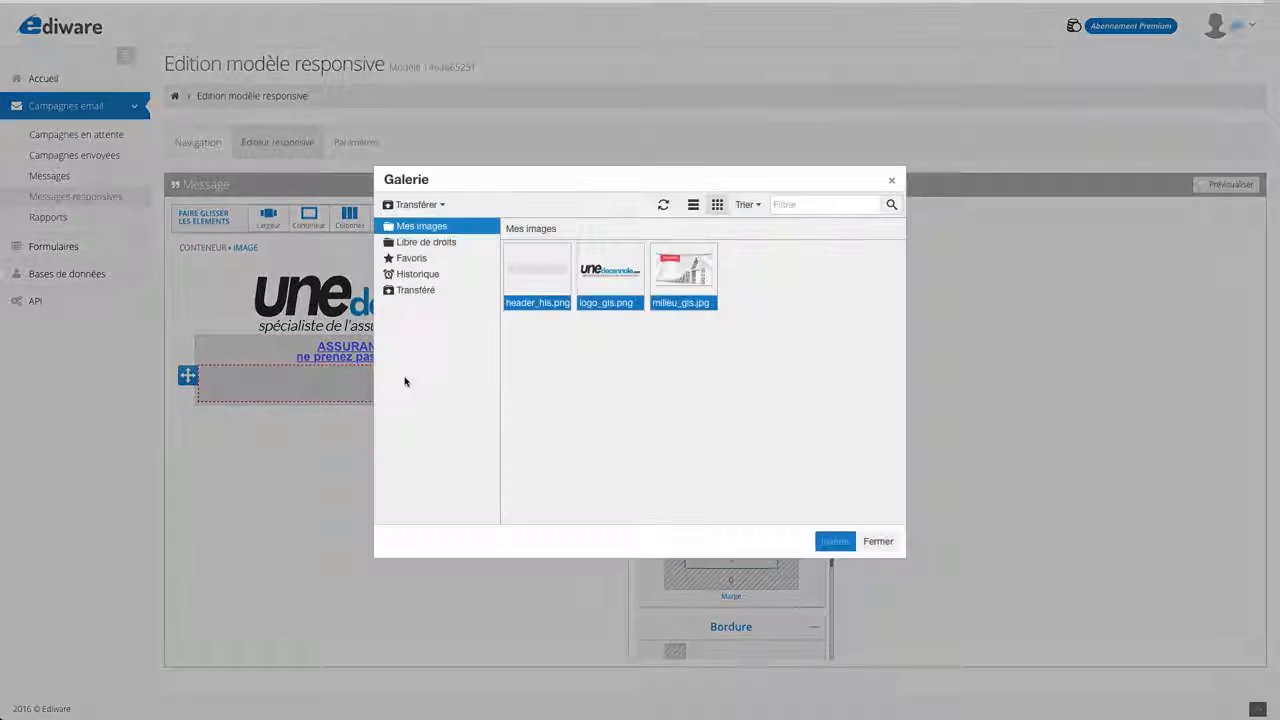
{"action": "left_click", "coordinate": [414, 204]}
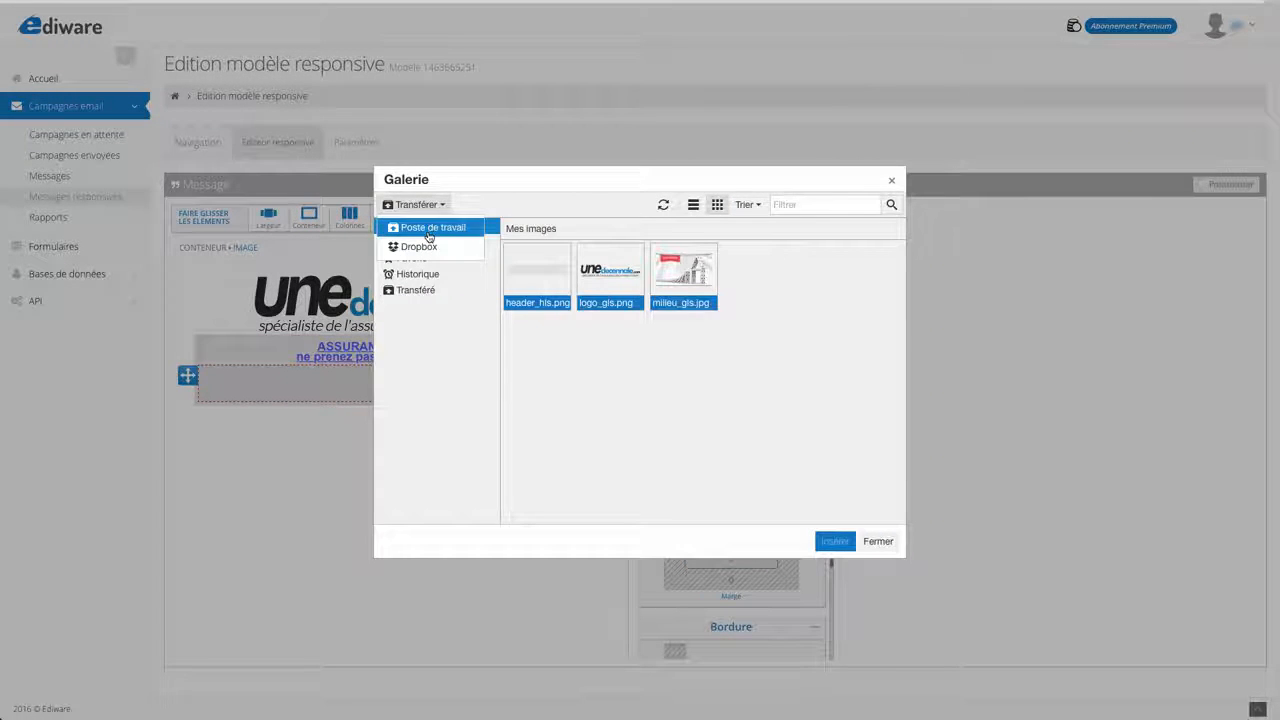
{"action": "left_click", "coordinate": [430, 228]}
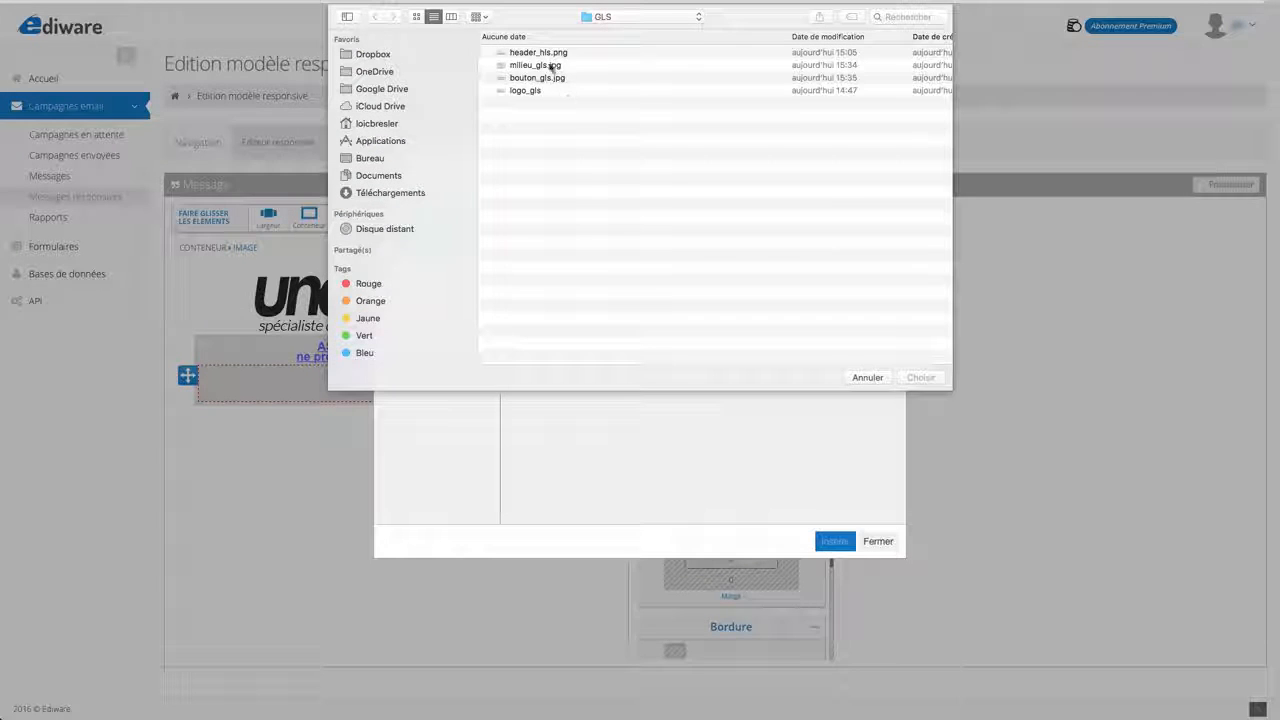
{"action": "double_click", "coordinate": [540, 65]}
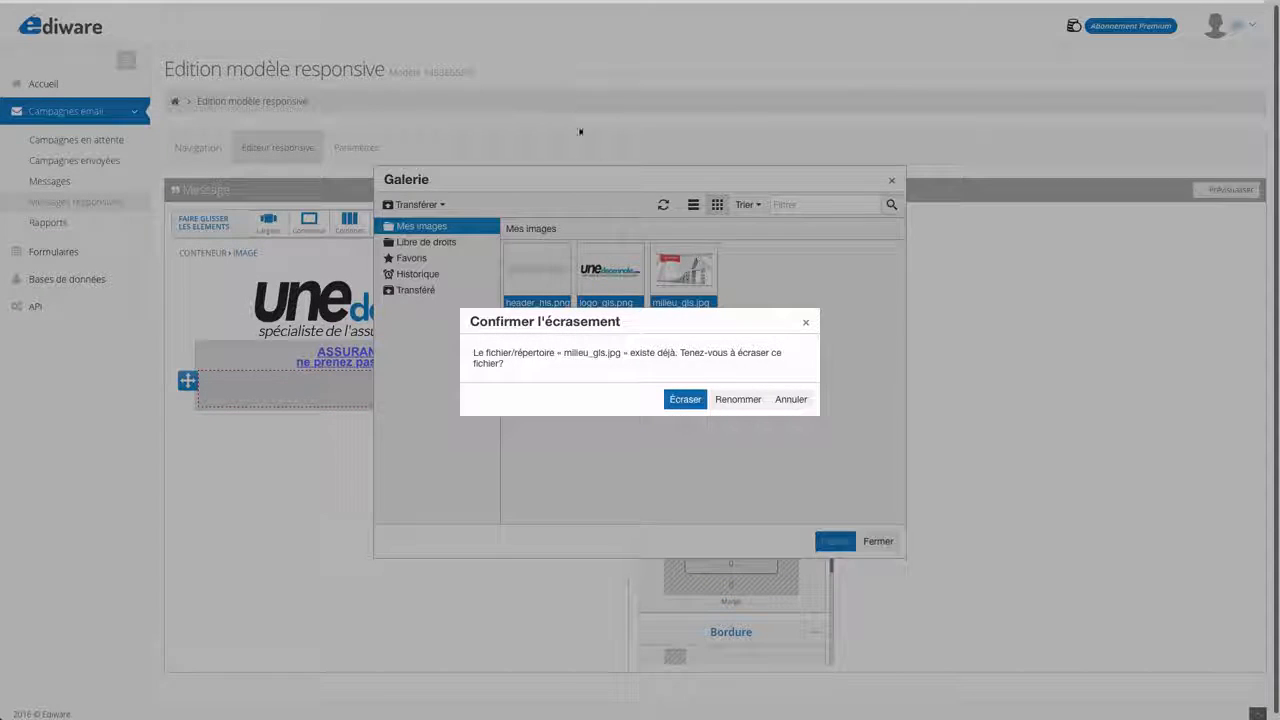
{"action": "left_click", "coordinate": [686, 401]}
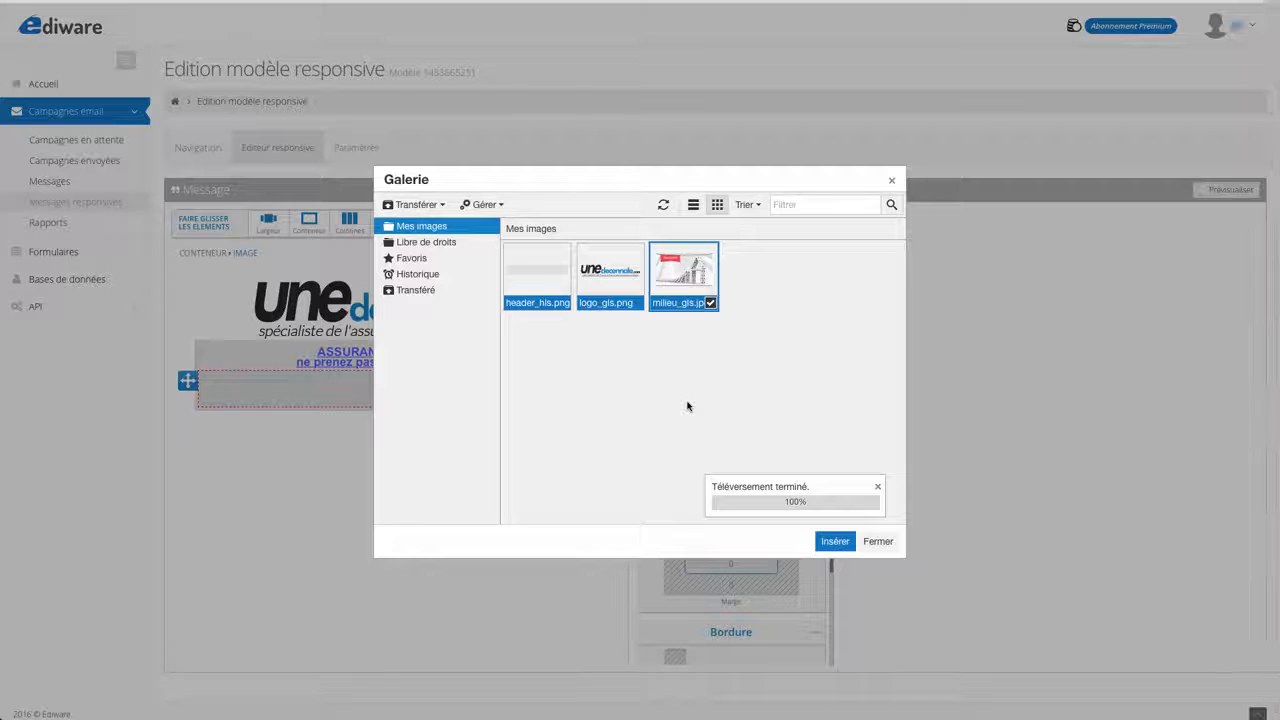
{"action": "left_click", "coordinate": [834, 542]}
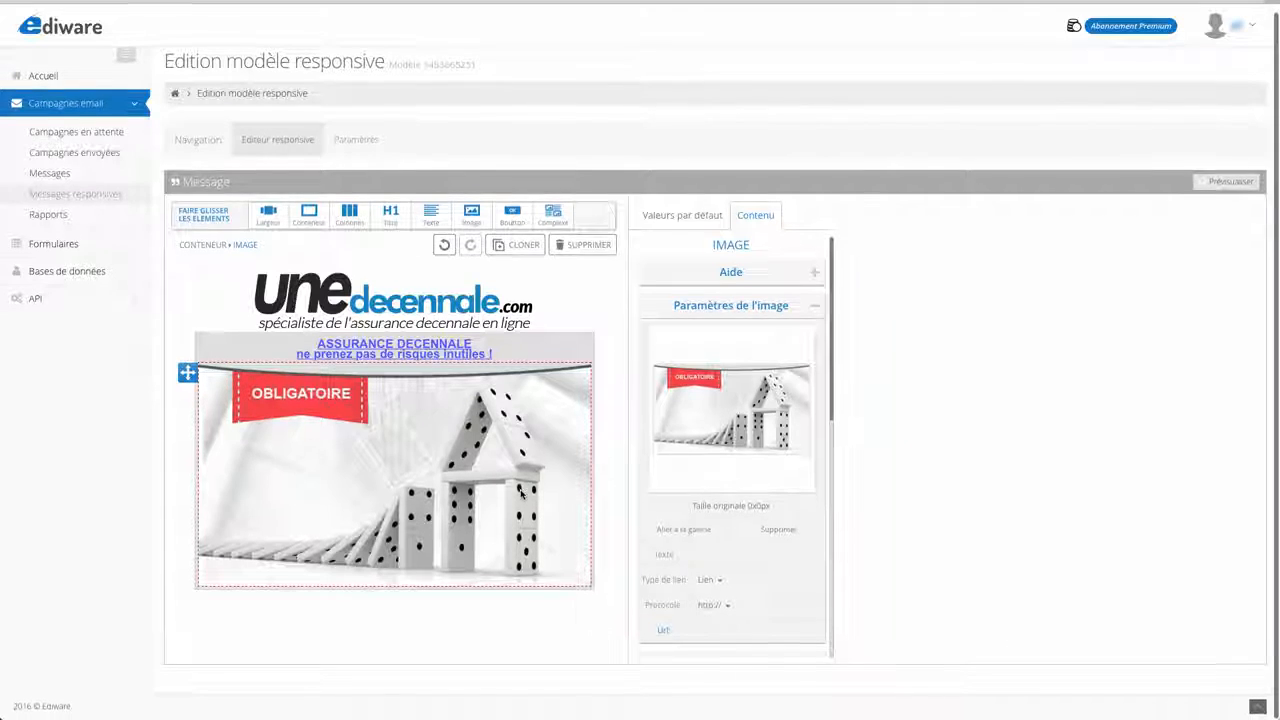
- Add a new container below the domino image and give its top edge a 1 px solid dark grey border
{"action": "scroll", "coordinate": [763, 480], "scroll_direction": "down", "scroll_amount": 3}
{"action": "scroll", "coordinate": [763, 481], "scroll_direction": "down", "scroll_amount": 3}
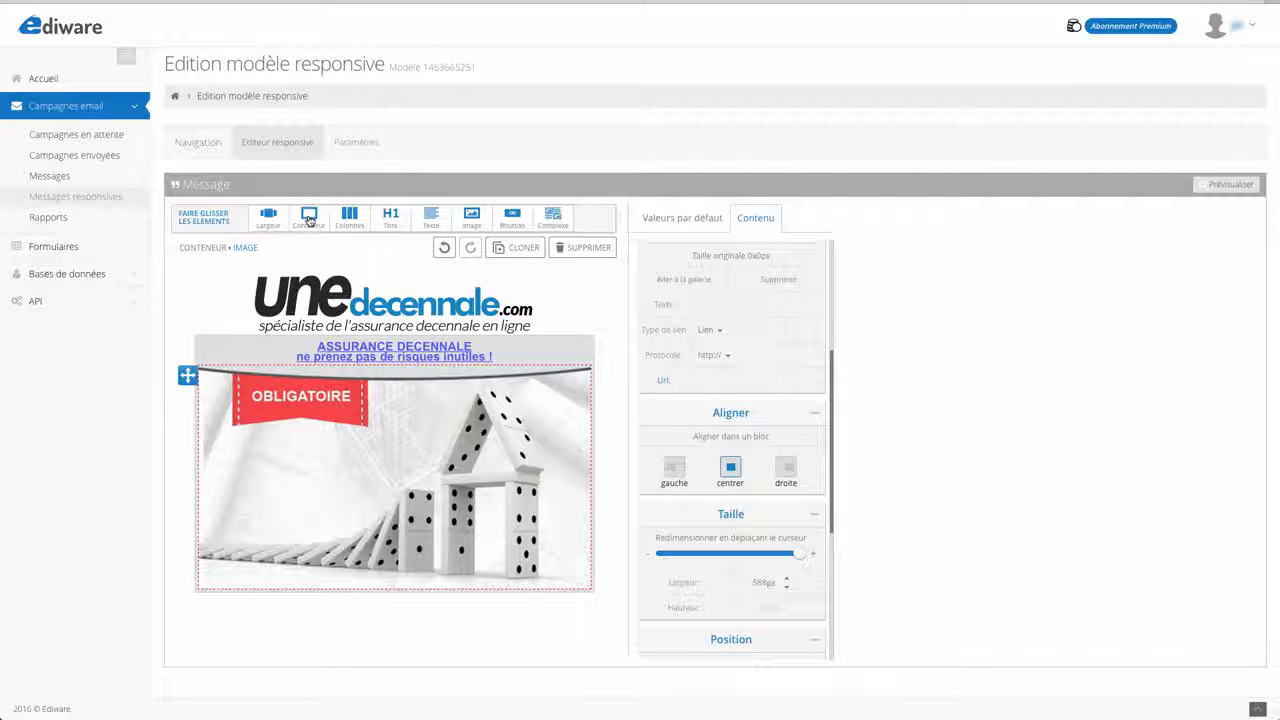
{"action": "left_click_drag", "start_coordinate": [309, 219], "coordinate": [446, 594]}
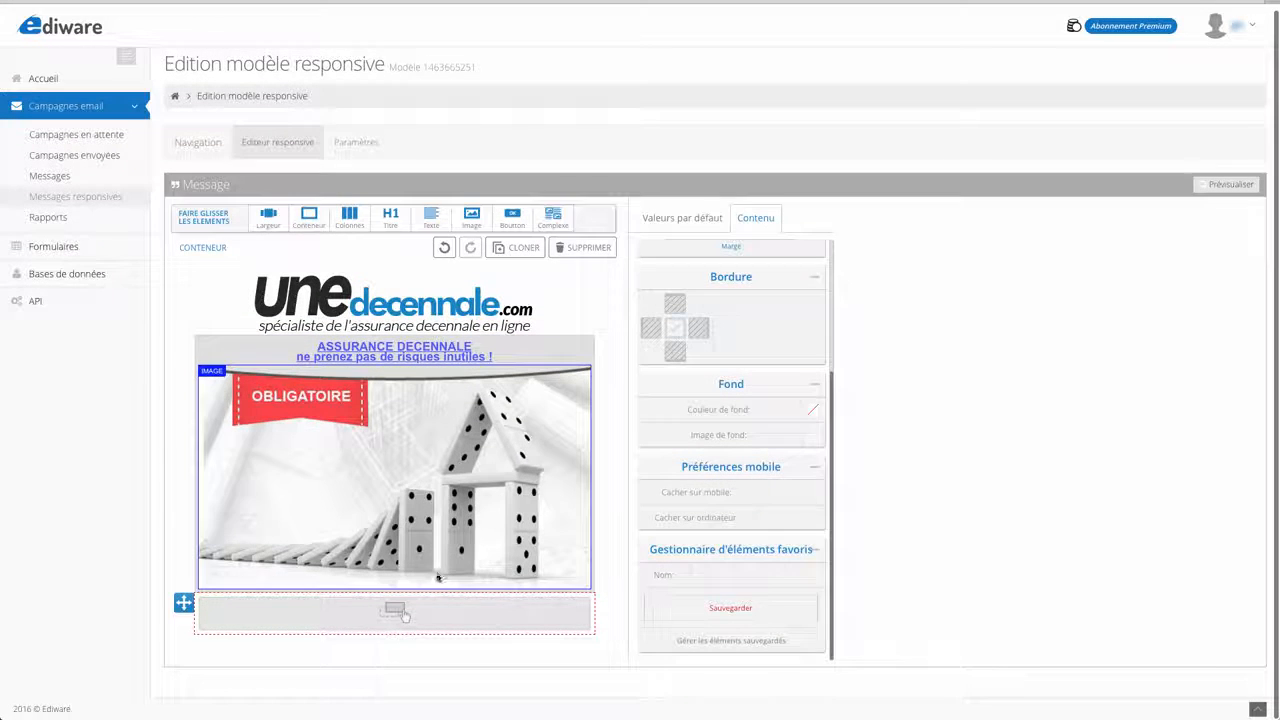
{"action": "left_click", "coordinate": [675, 306]}
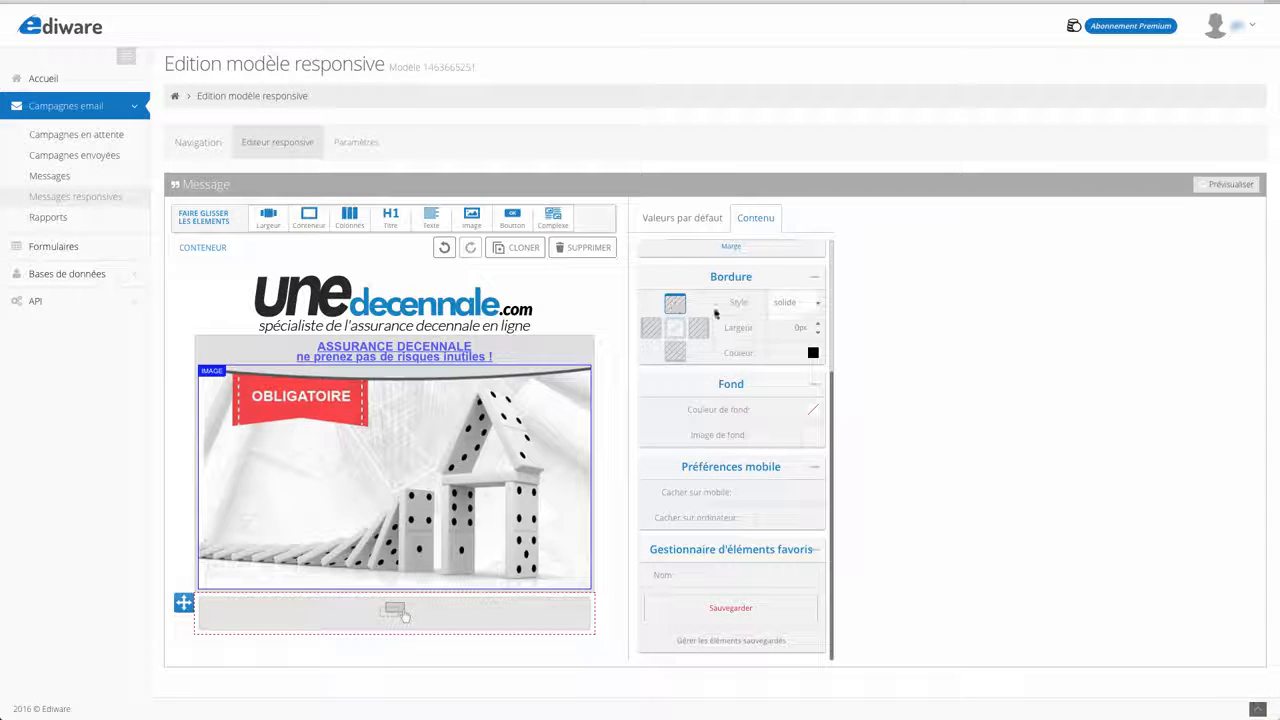
{"action": "left_click", "coordinate": [812, 352]}
{"action": "left_click", "coordinate": [722, 274]}
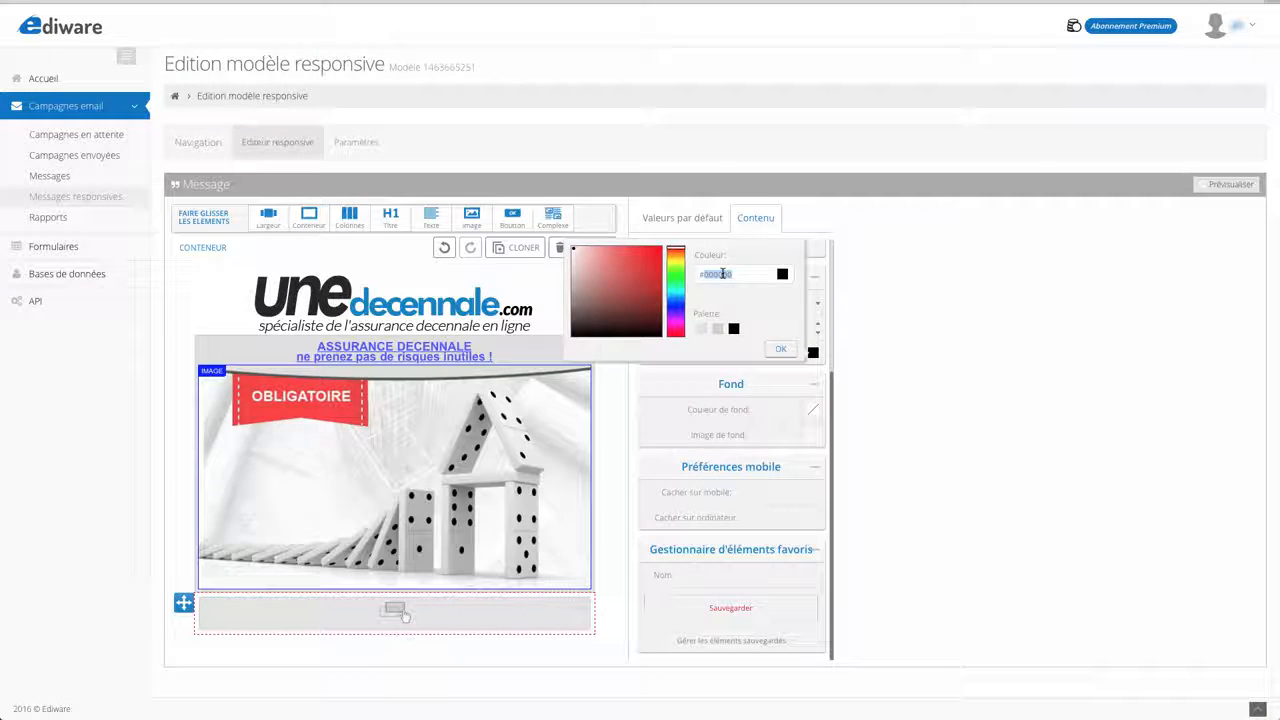
{"action": "left_click", "coordinate": [780, 348]}
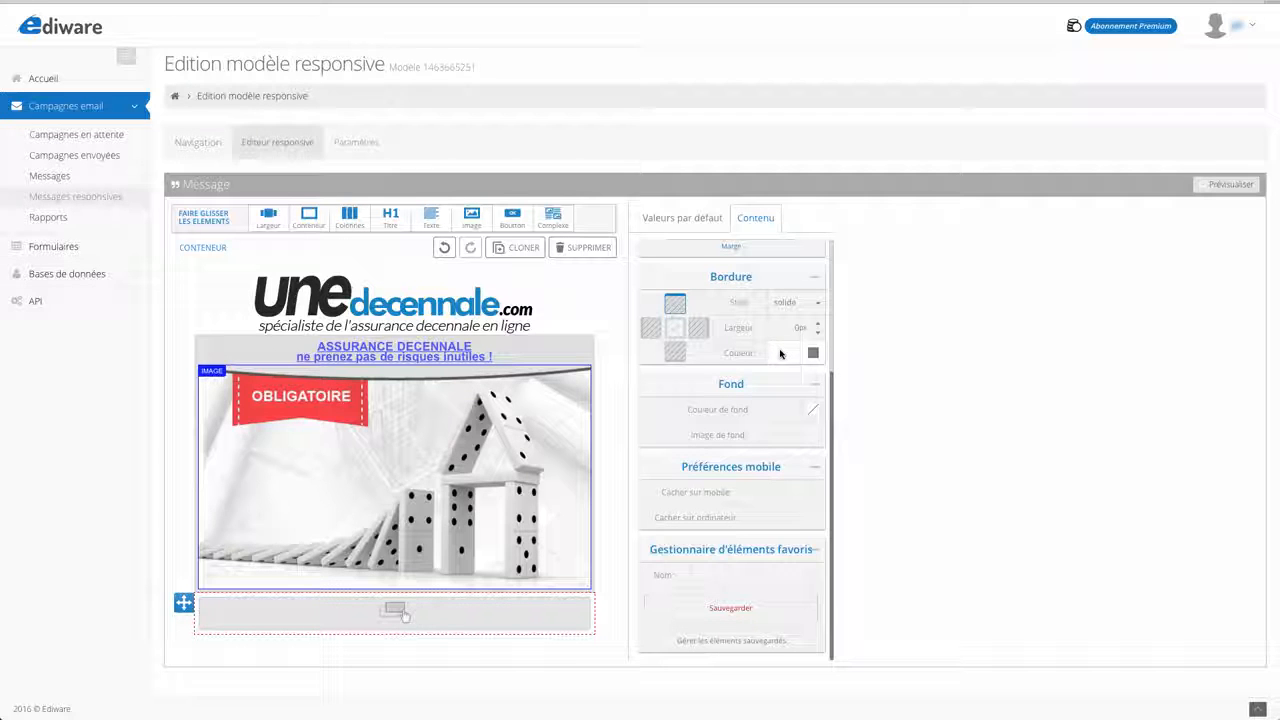
{"action": "left_click", "coordinate": [817, 323]}
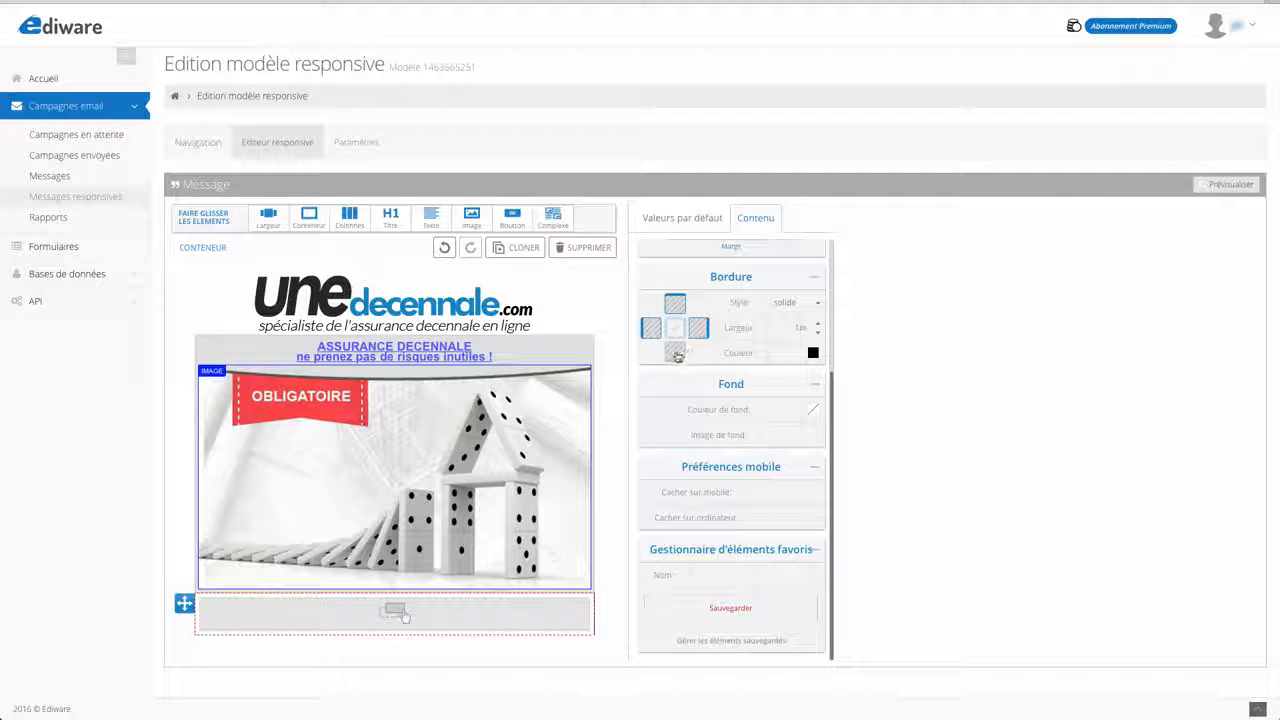
- Set the new container's borders on all four sides to 1 px in light grey #cdcdcd
{"action": "left_click", "coordinate": [676, 352]}
{"action": "left_click", "coordinate": [813, 353]}
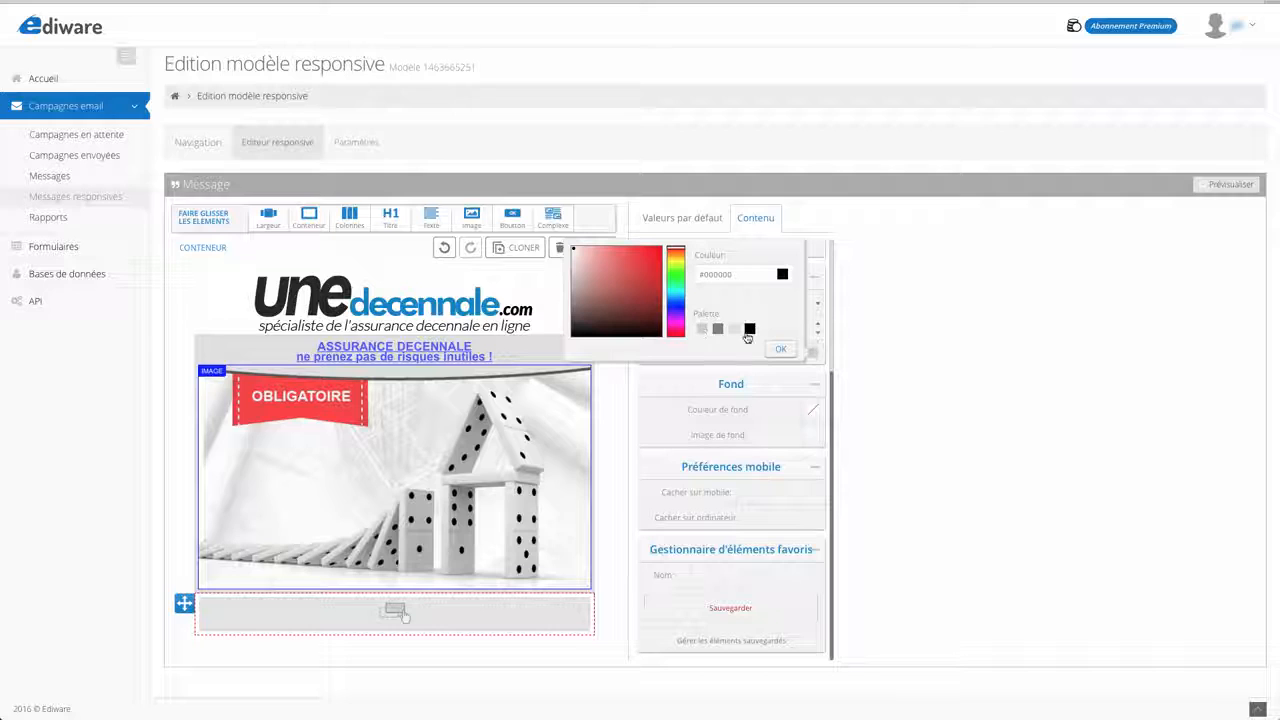
{"action": "left_click", "coordinate": [784, 351]}
{"action": "left_click", "coordinate": [817, 323]}
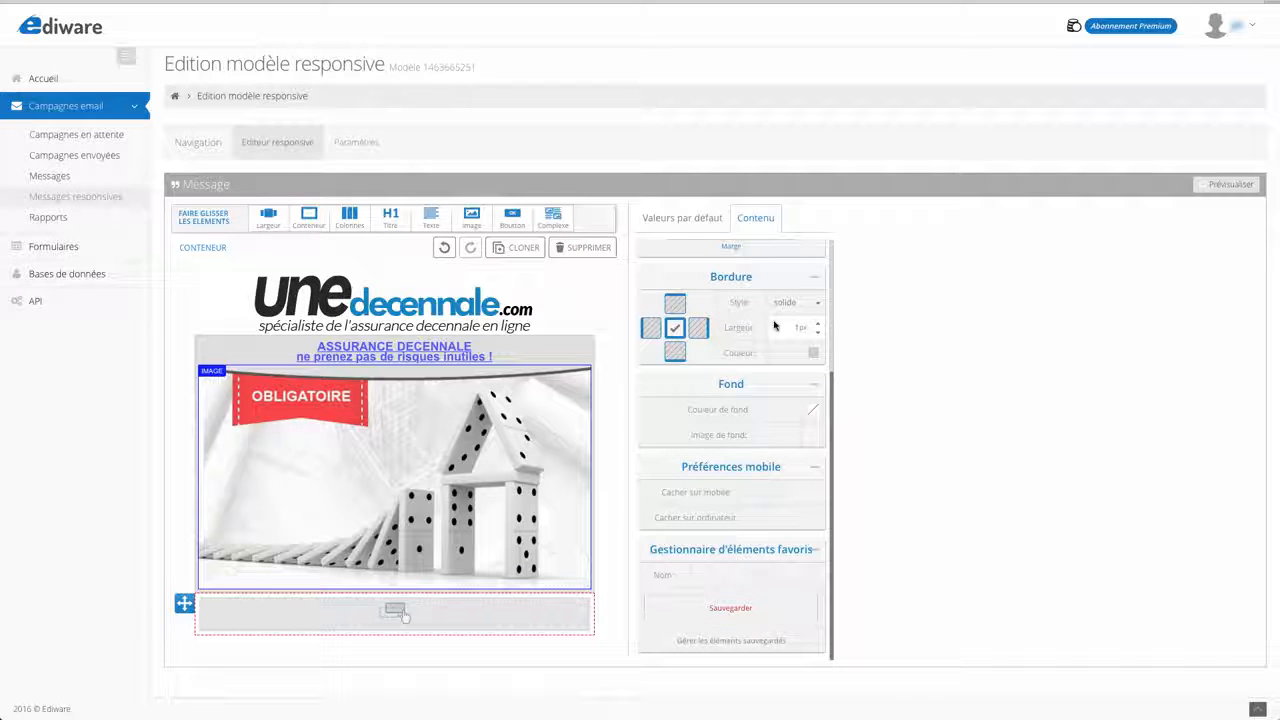
- Change only the top border of the new container to 6 px wide in dark grey
{"action": "left_click", "coordinate": [684, 336]}
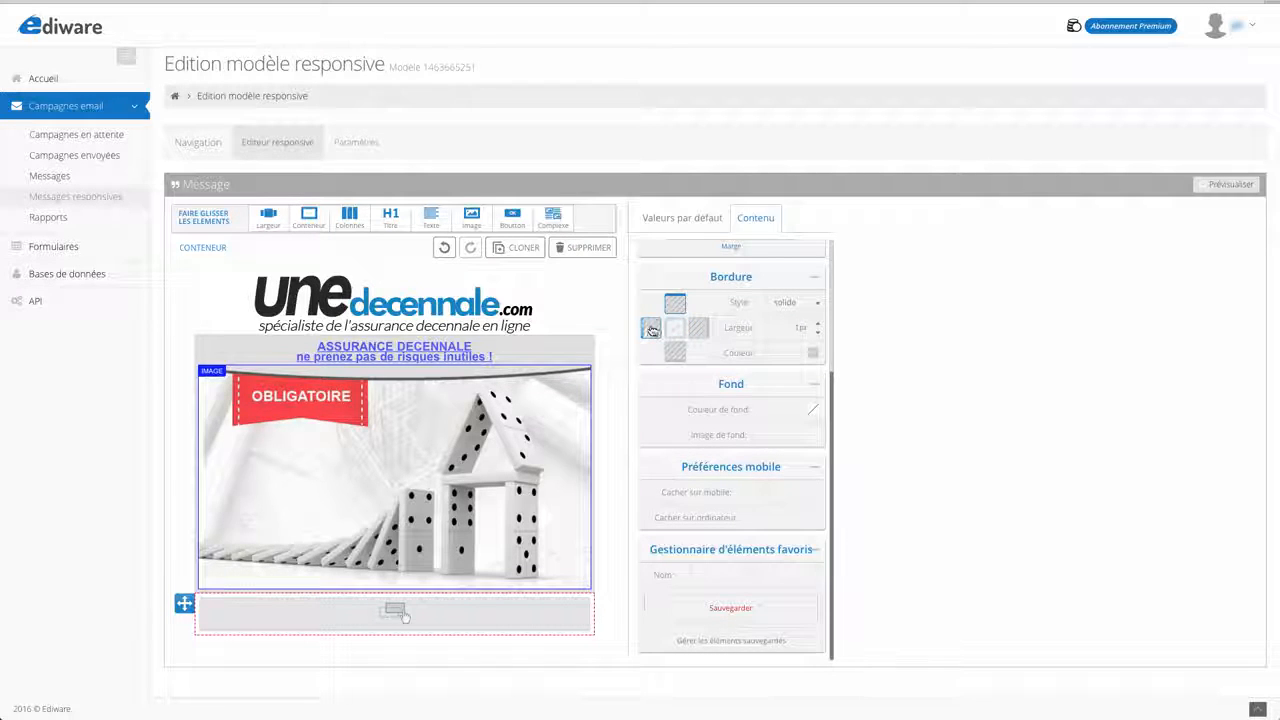
{"action": "left_click", "coordinate": [678, 305]}
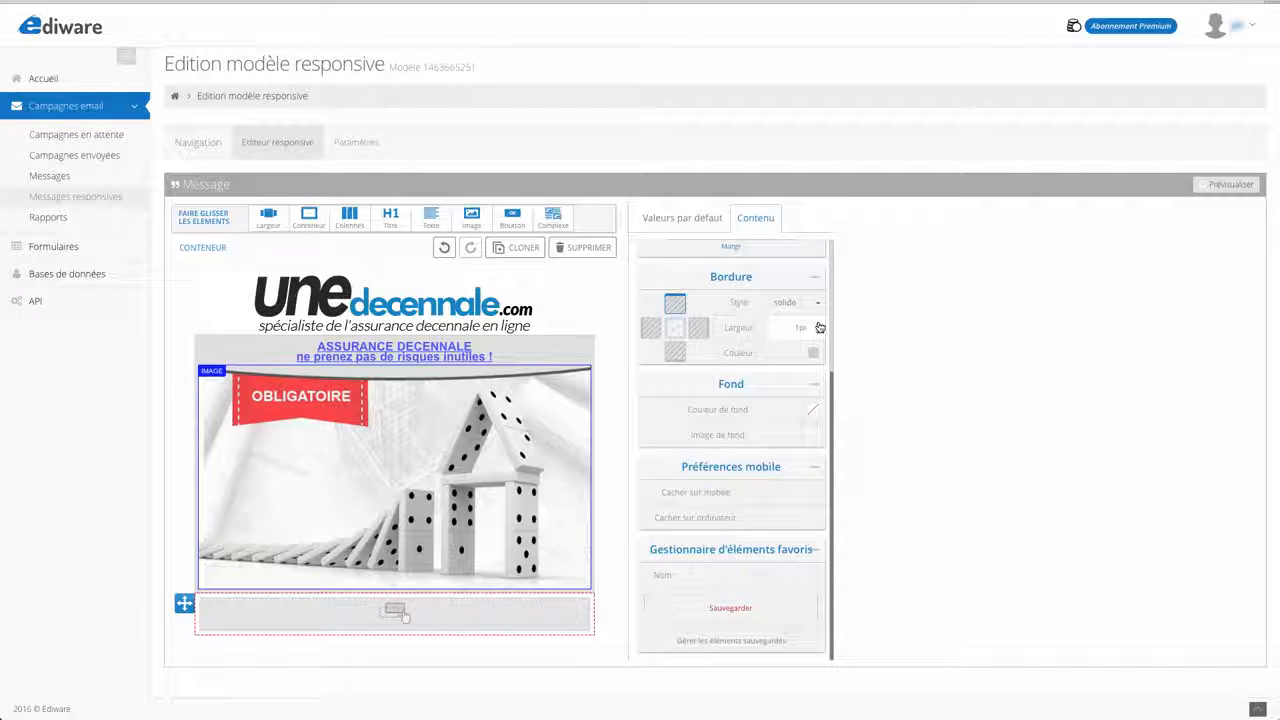
{"action": "left_click", "coordinate": [817, 323]}
{"action": "left_click", "coordinate": [817, 323]}
{"action": "left_click", "coordinate": [817, 323]}
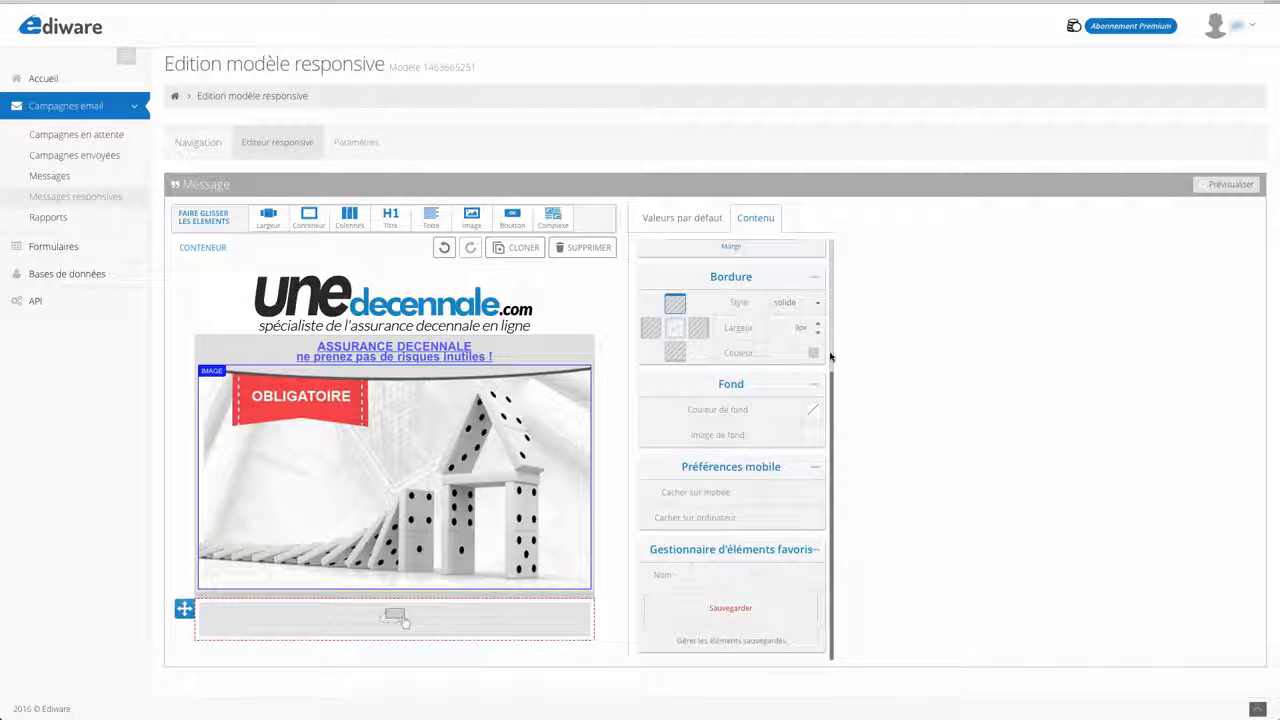
{"action": "left_click", "coordinate": [812, 353]}
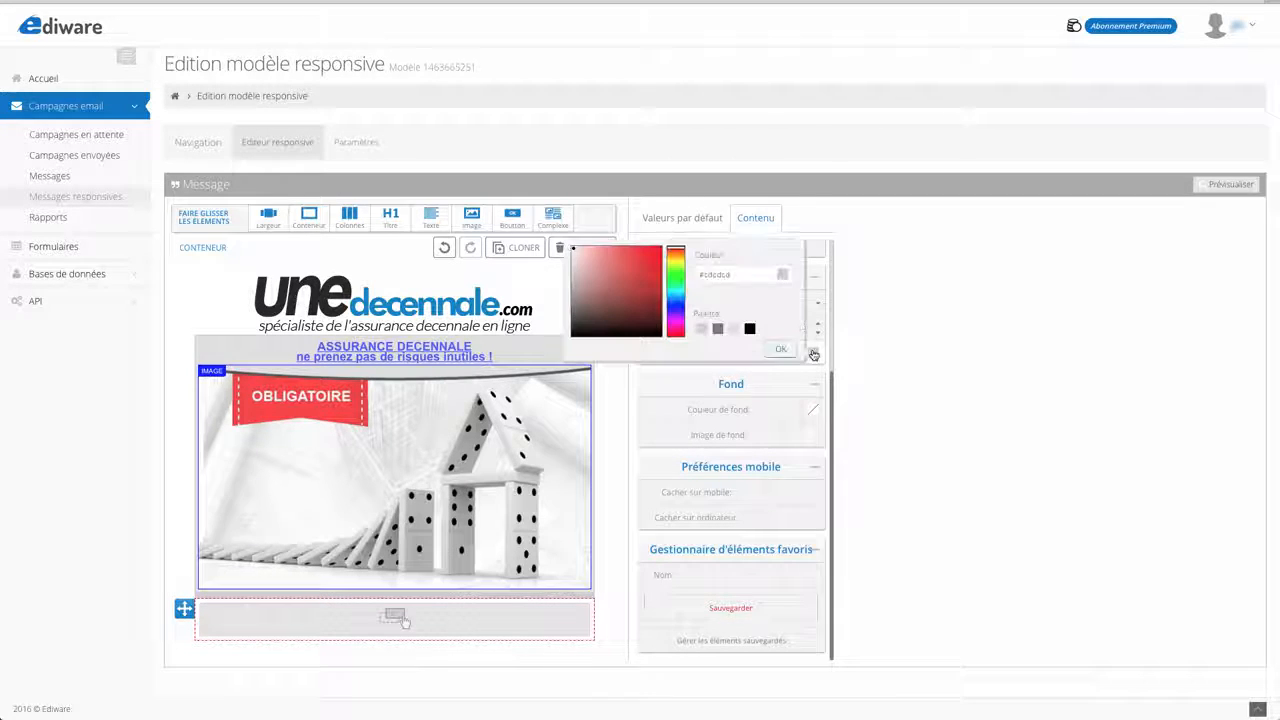
{"action": "left_click", "coordinate": [719, 329]}
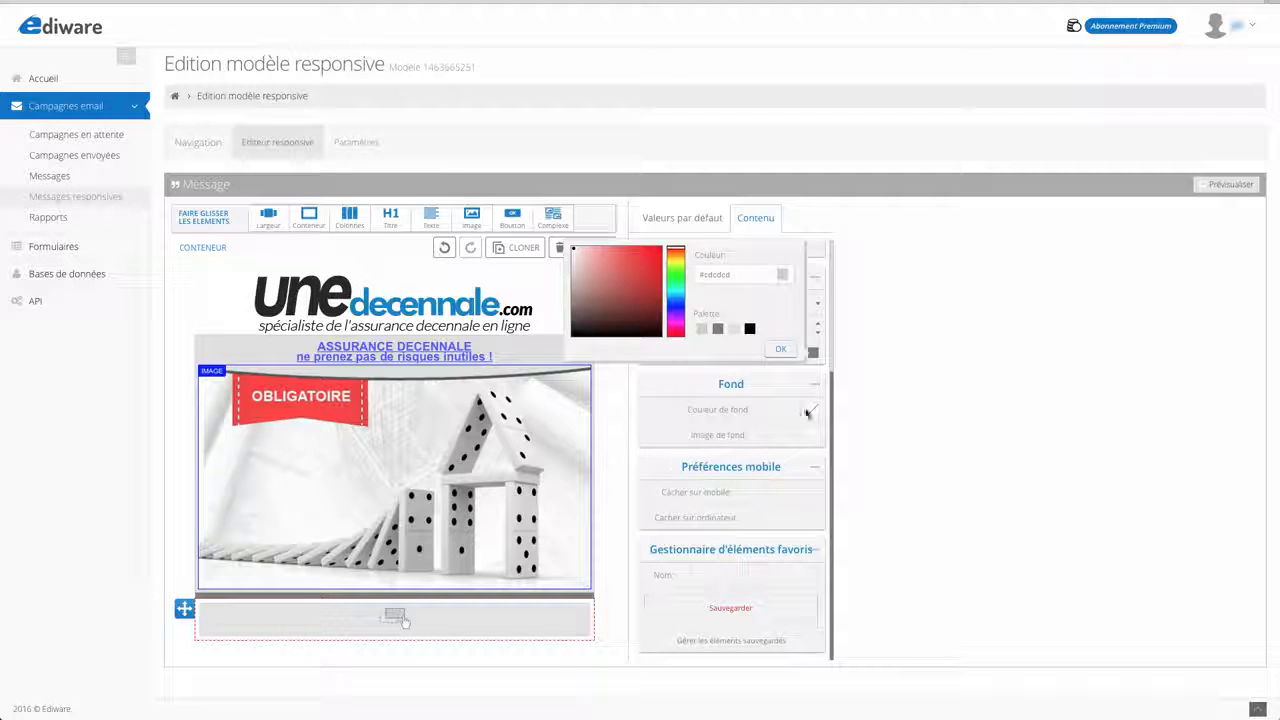
{"action": "left_click", "coordinate": [780, 348]}
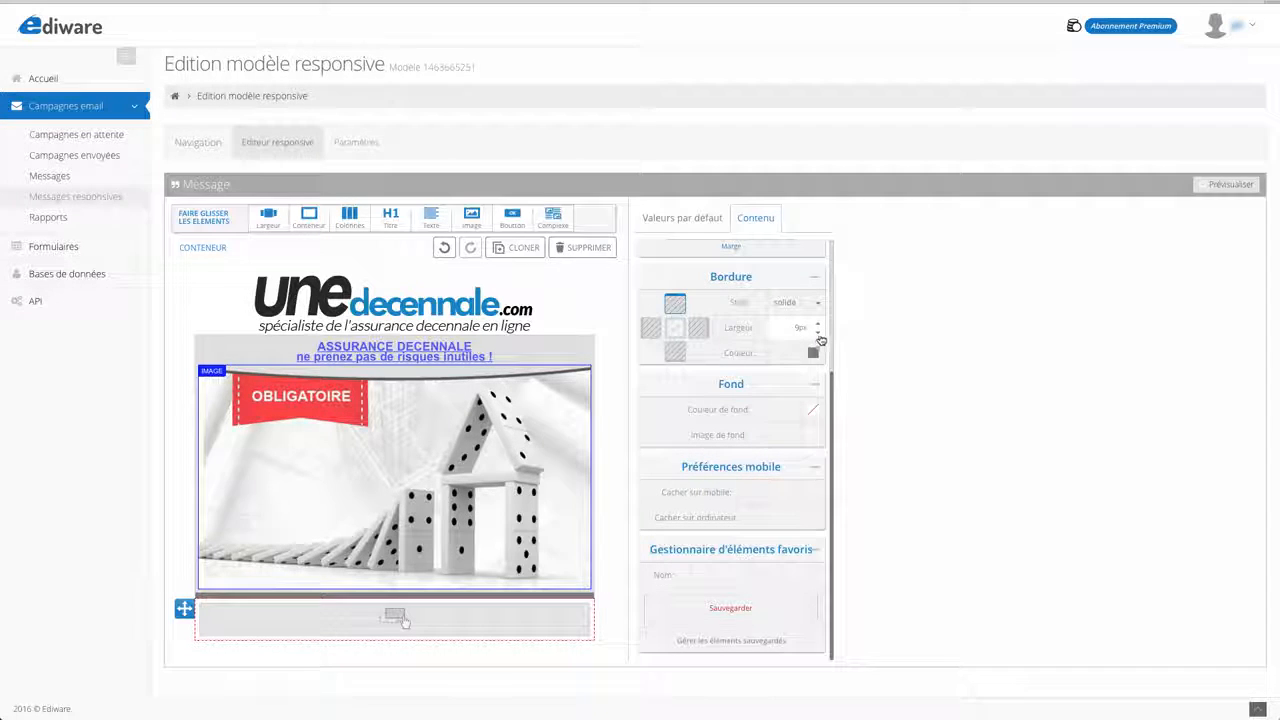
{"action": "left_click", "coordinate": [820, 335]}
{"action": "left_click", "coordinate": [820, 335]}
{"action": "left_click", "coordinate": [820, 335]}
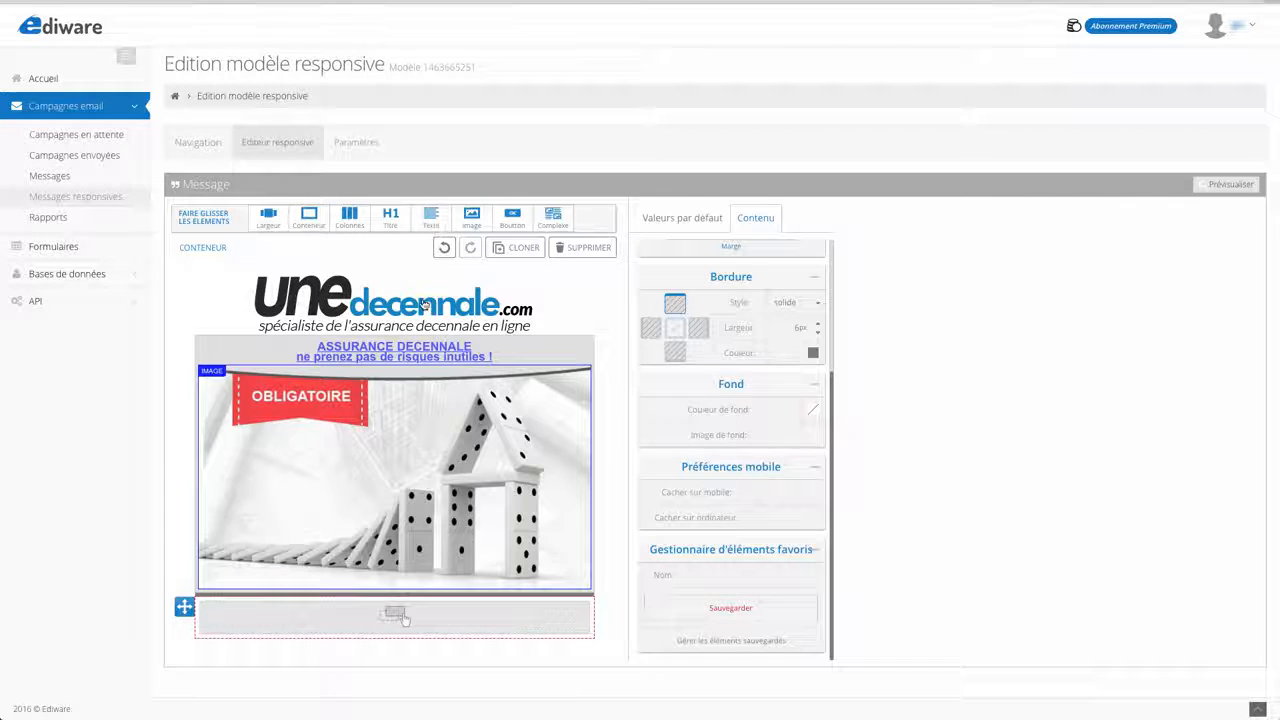
- Add a text element in the lower container and enter "Artisans, entreprise du Bâtiment, Auto Entrepreneur." as its first line
{"action": "left_click_drag", "start_coordinate": [431, 215], "coordinate": [390, 618]}
{"action": "double_click", "coordinate": [361, 609]}
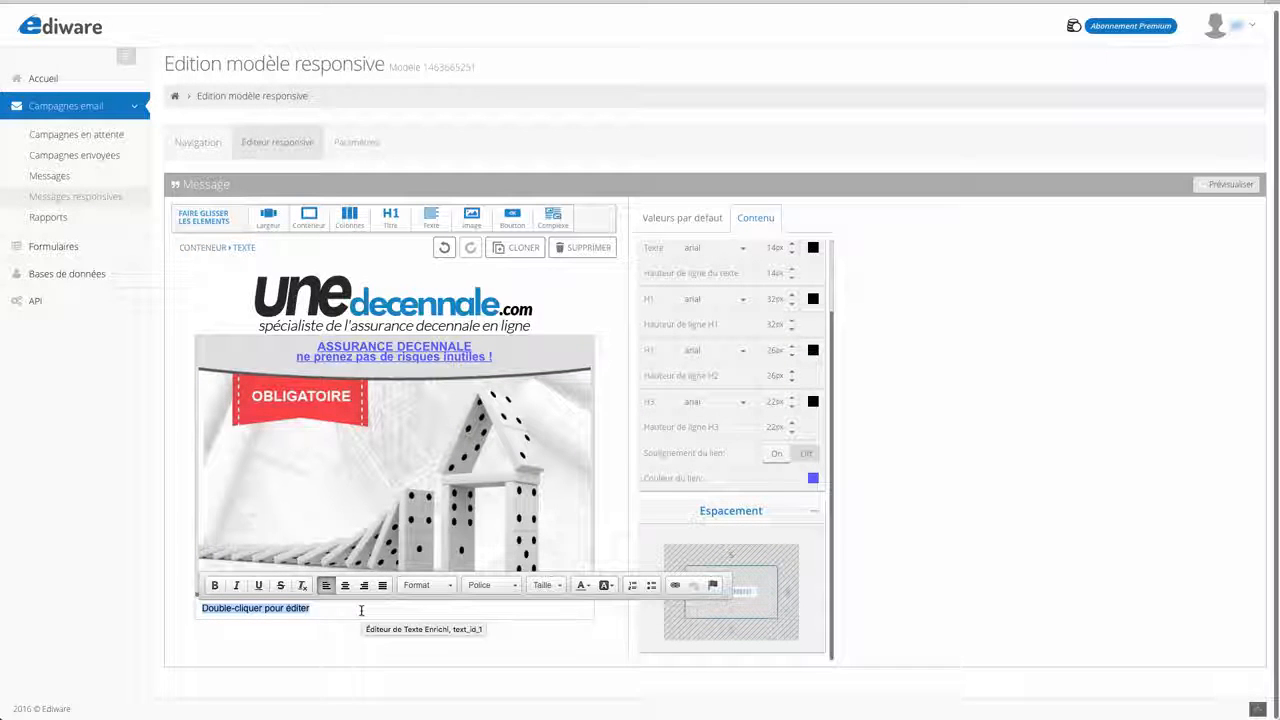
{"action": "type", "text": "Artisans, "}
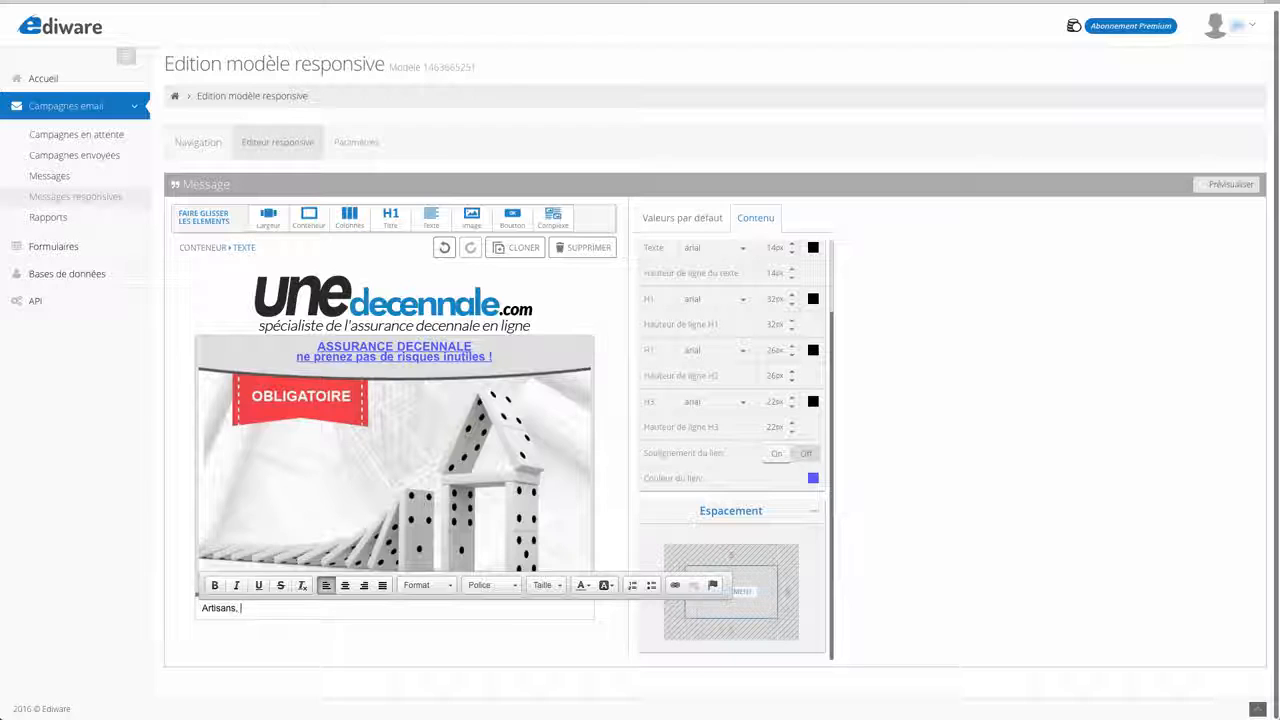
{"action": "type", "text": "entreprise du "}
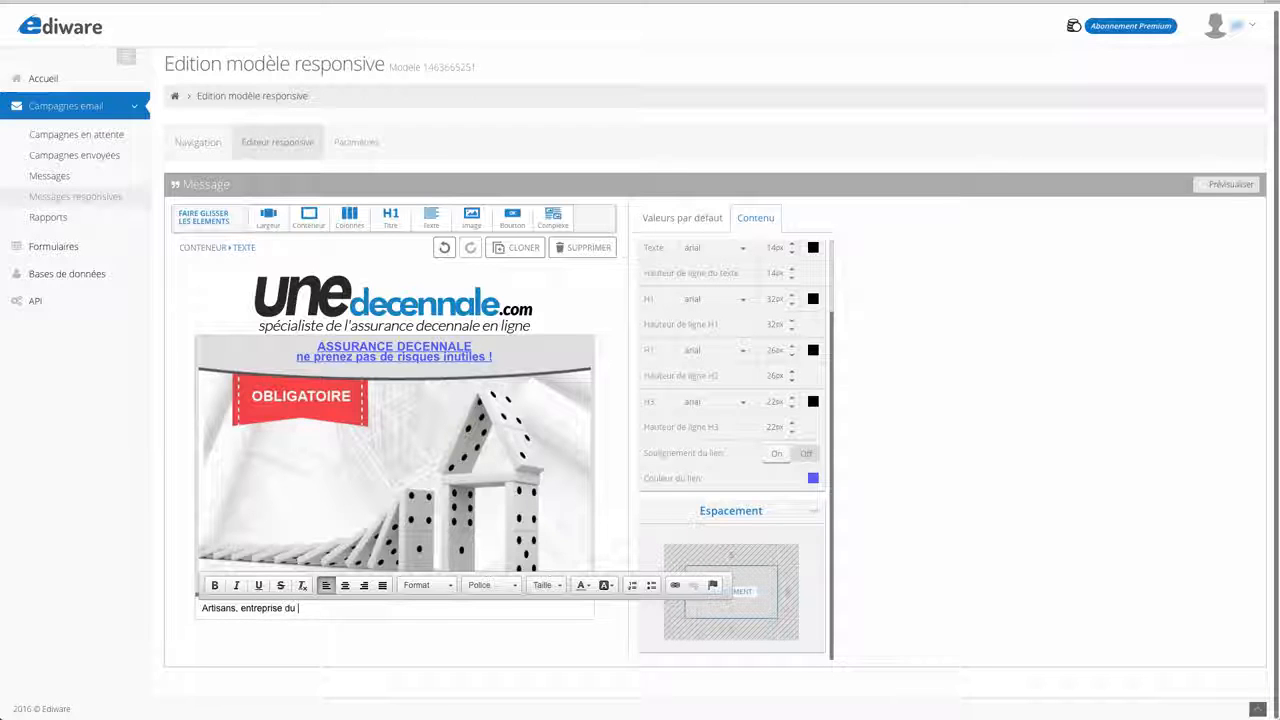
{"action": "type", "text": "Bâtiment, Auto"}
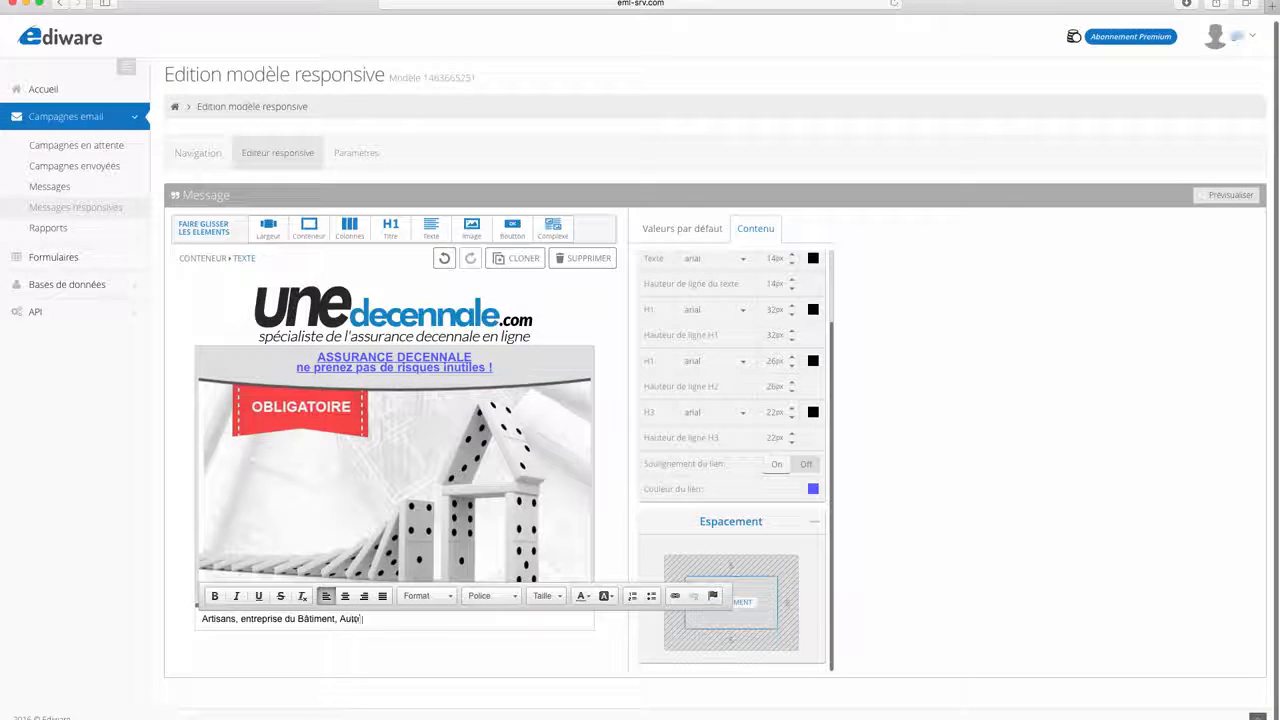
{"action": "type", "text": " Entrepreneur."}
- Add the lines "Résilié non paiement, sinistres, tout événement" and "Trouvez des garanties 100% adaptées à votre activité!" to the lower text
{"action": "key", "text": "Return"}
{"action": "type", "text": "Résilié non paiement, sinist"}
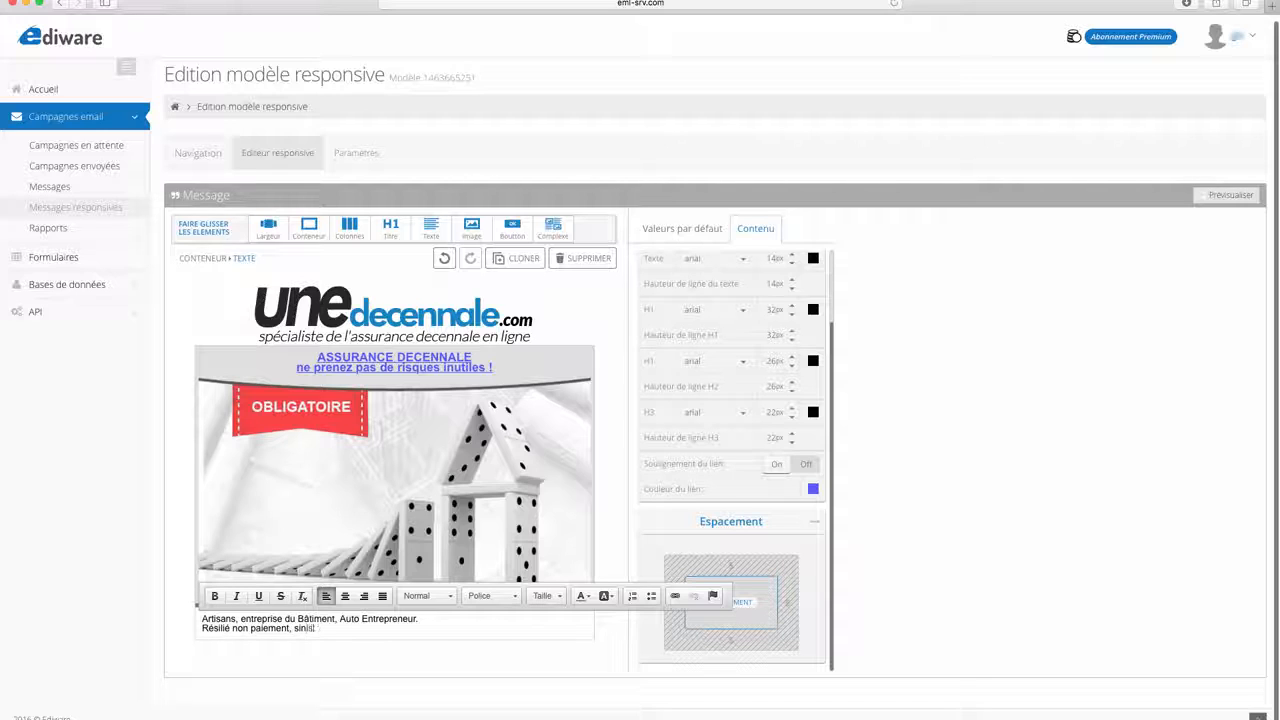
{"action": "type", "text": "res, tout événement"}
{"action": "key", "text": "Return"}
{"action": "type", "text": "Trouvez des garanties 100% ada"}
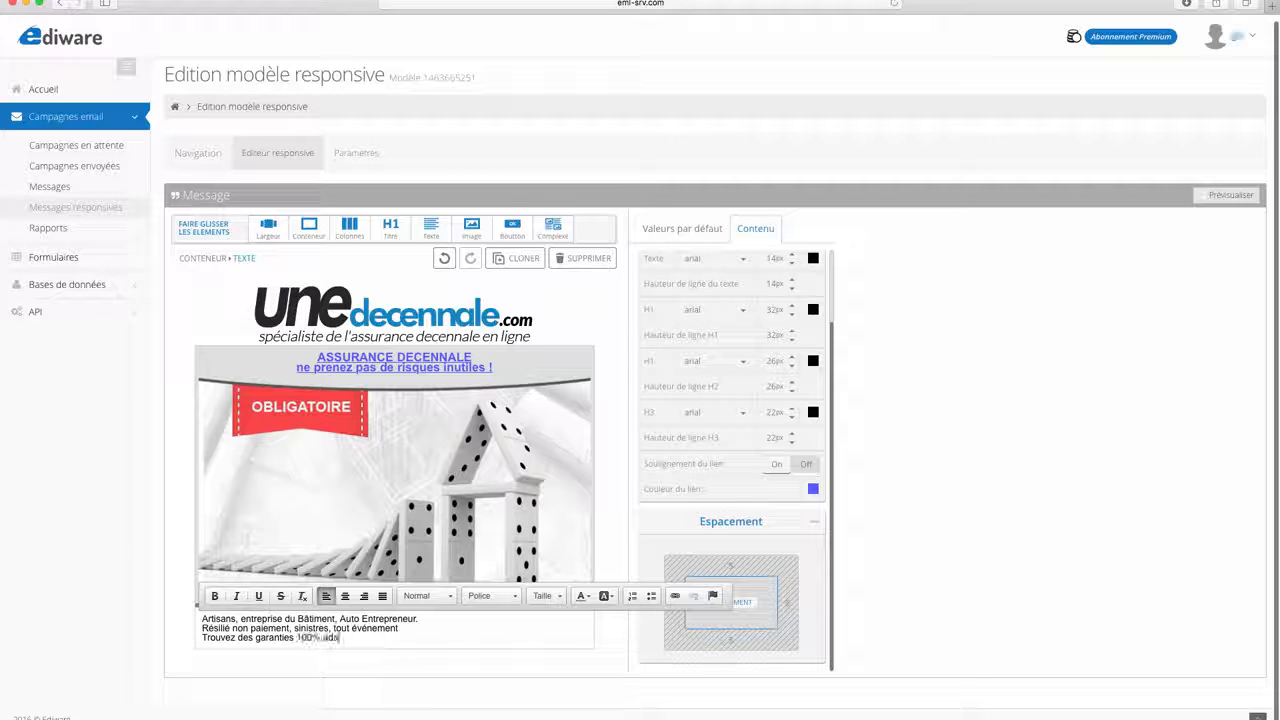
{"action": "type", "text": "ptées à votre activité.!"}
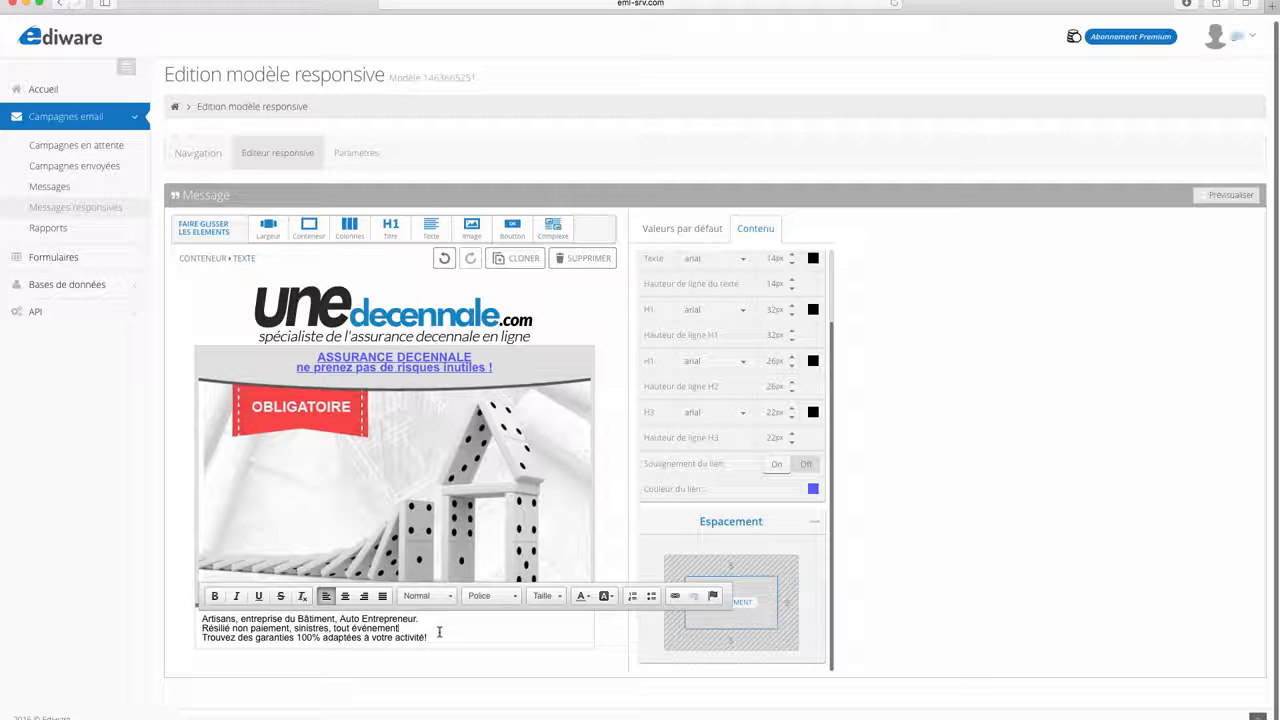
- Format all three lines of the lower text in Arial, size 18, and centre them
{"action": "left_click_drag", "start_coordinate": [399, 628], "coordinate": [171, 614]}
{"action": "left_click_drag", "start_coordinate": [271, 628], "coordinate": [430, 638]}
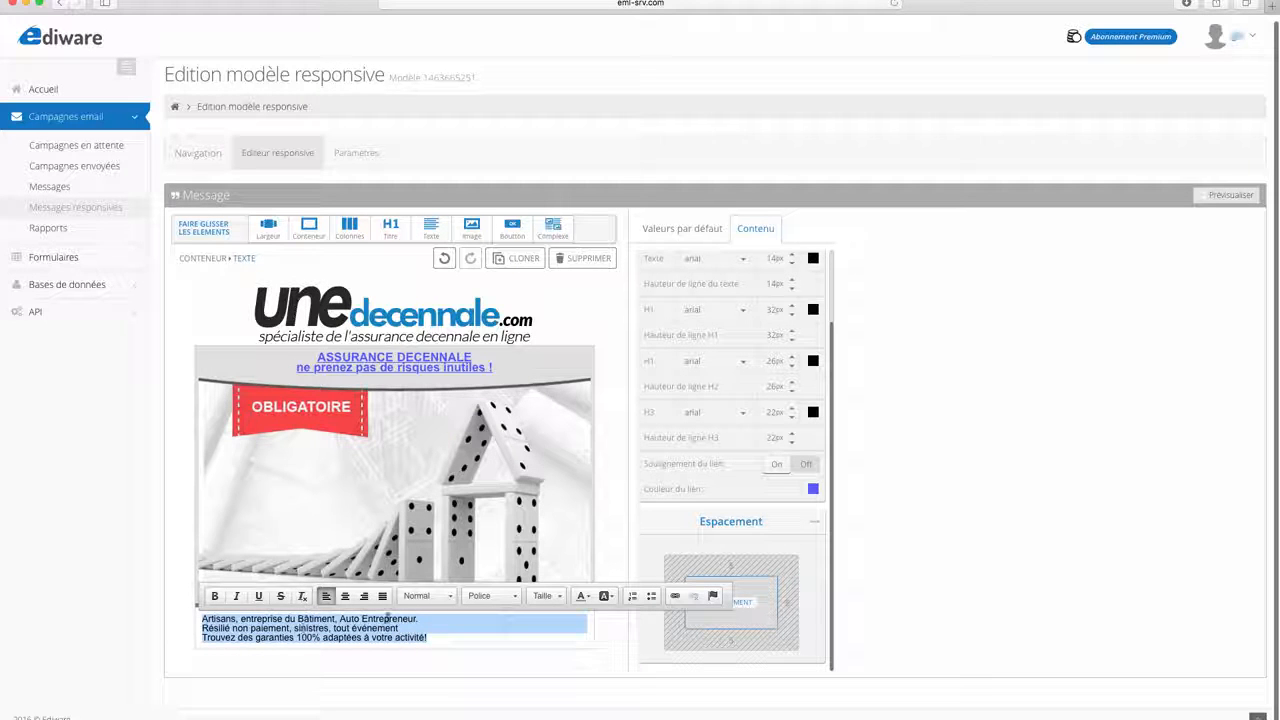
{"action": "left_click", "coordinate": [480, 595]}
{"action": "left_click", "coordinate": [475, 513]}
{"action": "left_click", "coordinate": [561, 598]}
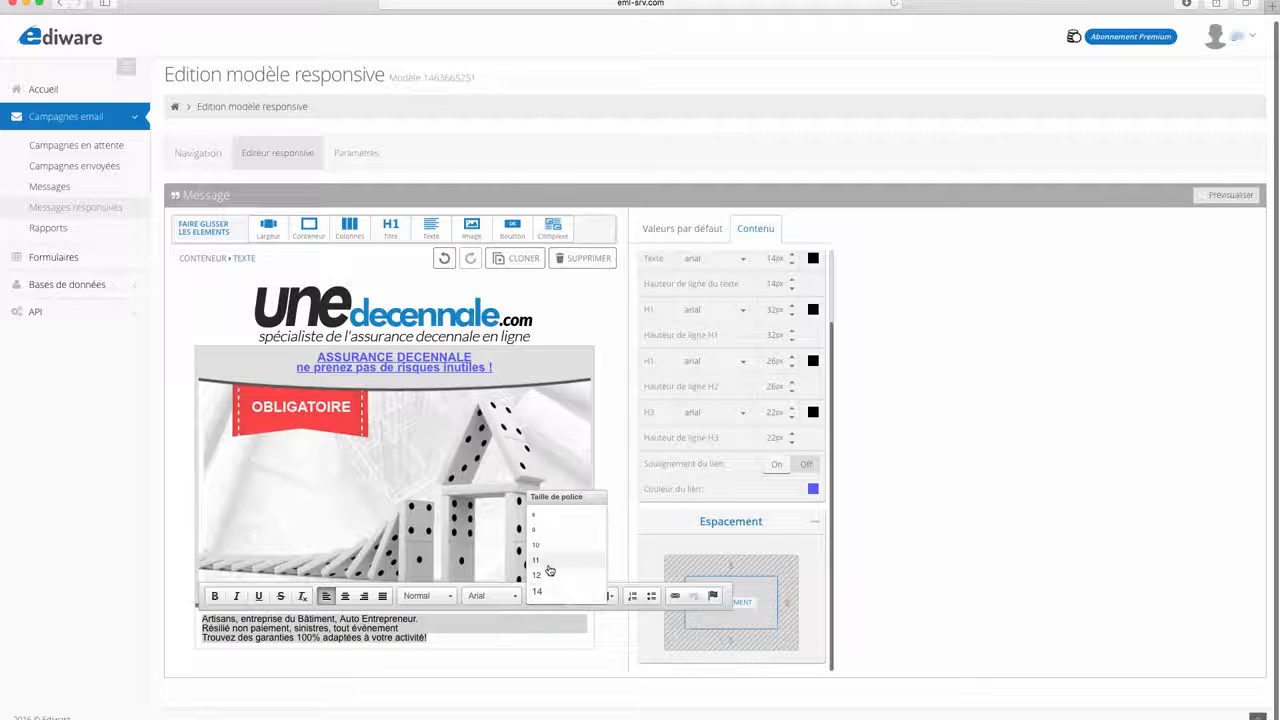
{"action": "left_click", "coordinate": [552, 594]}
{"action": "left_click", "coordinate": [552, 597]}
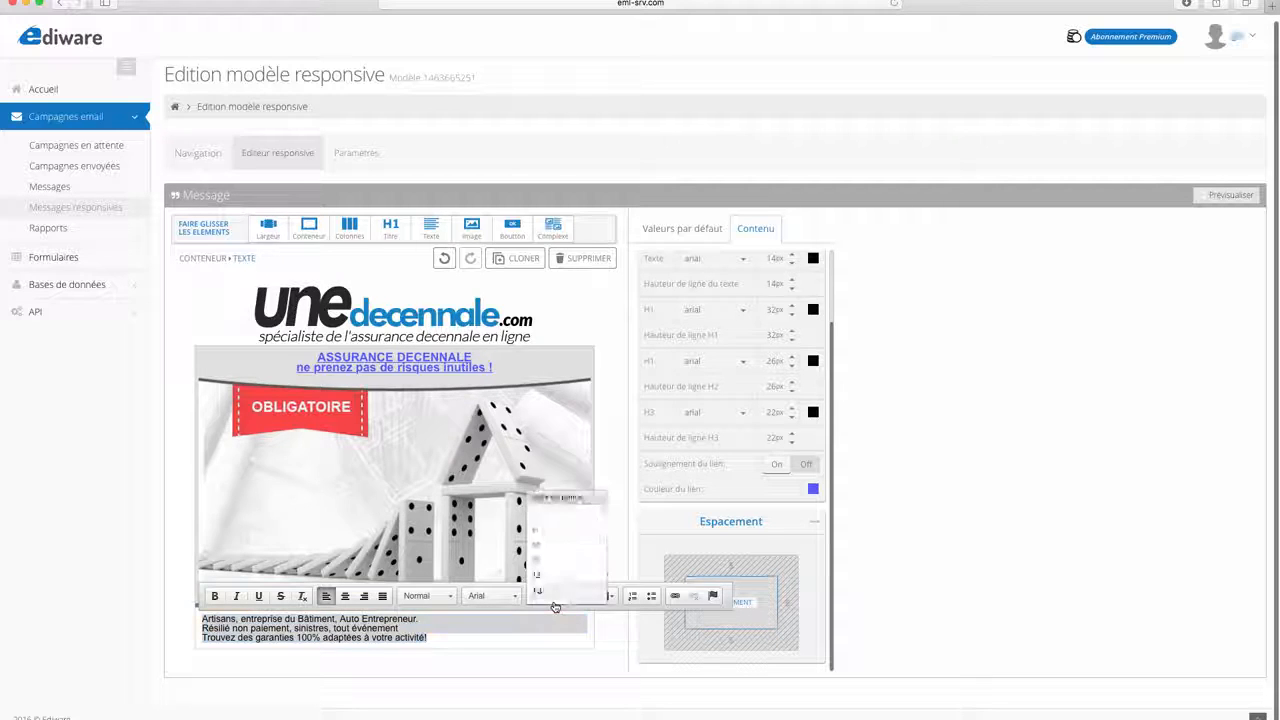
{"action": "left_click", "coordinate": [558, 560]}
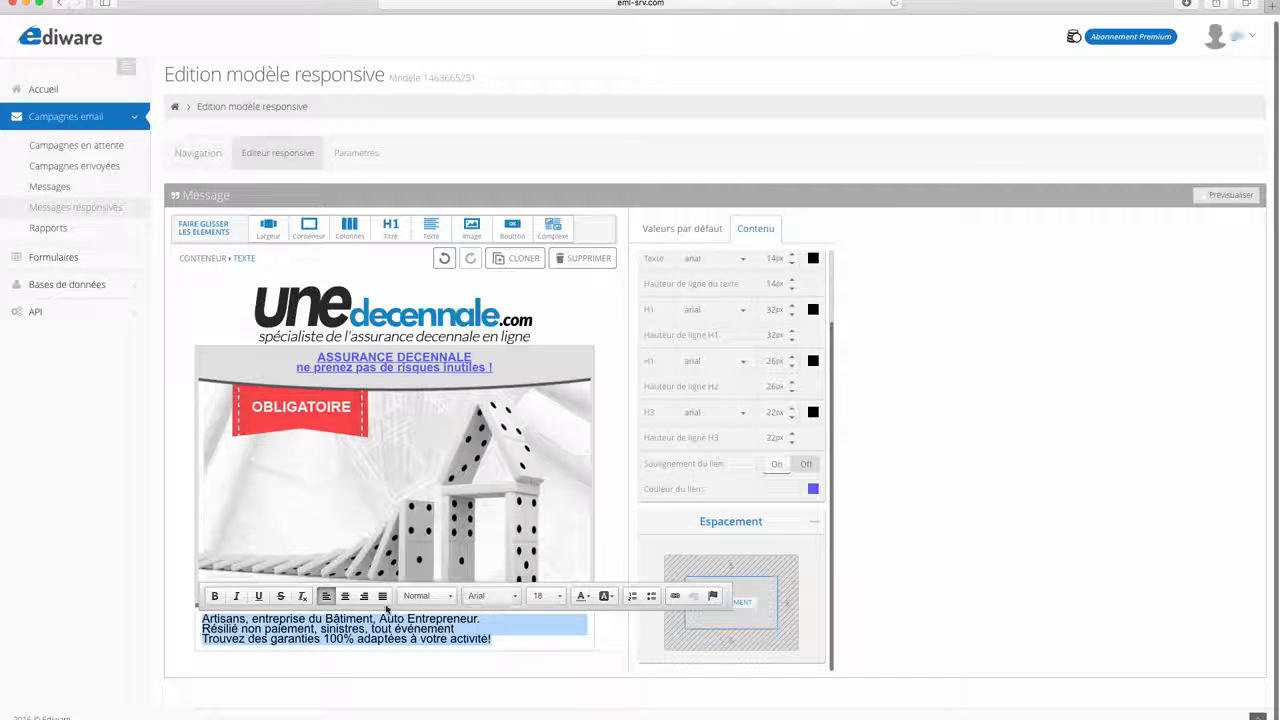
{"action": "left_click", "coordinate": [346, 596]}
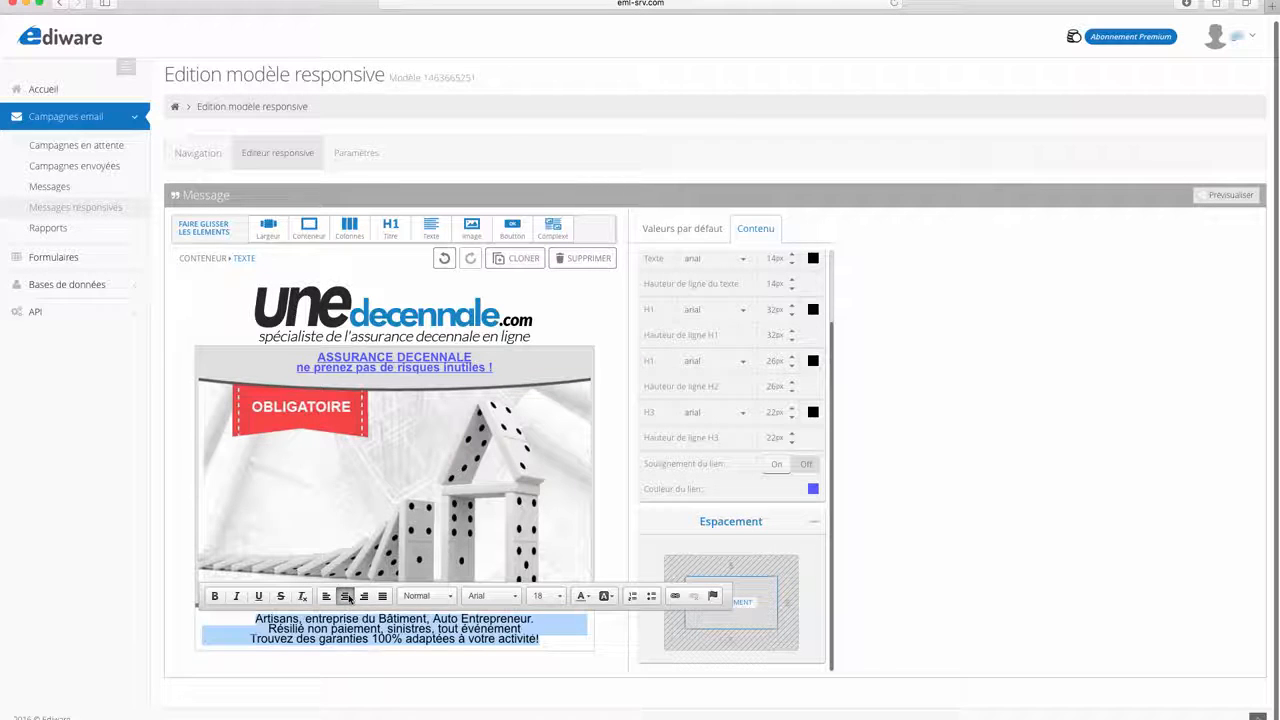
- Make the last line, "Trouvez des garanties 100% adaptées à votre activité!", bold and finish editing the text
{"action": "left_click", "coordinate": [476, 637]}
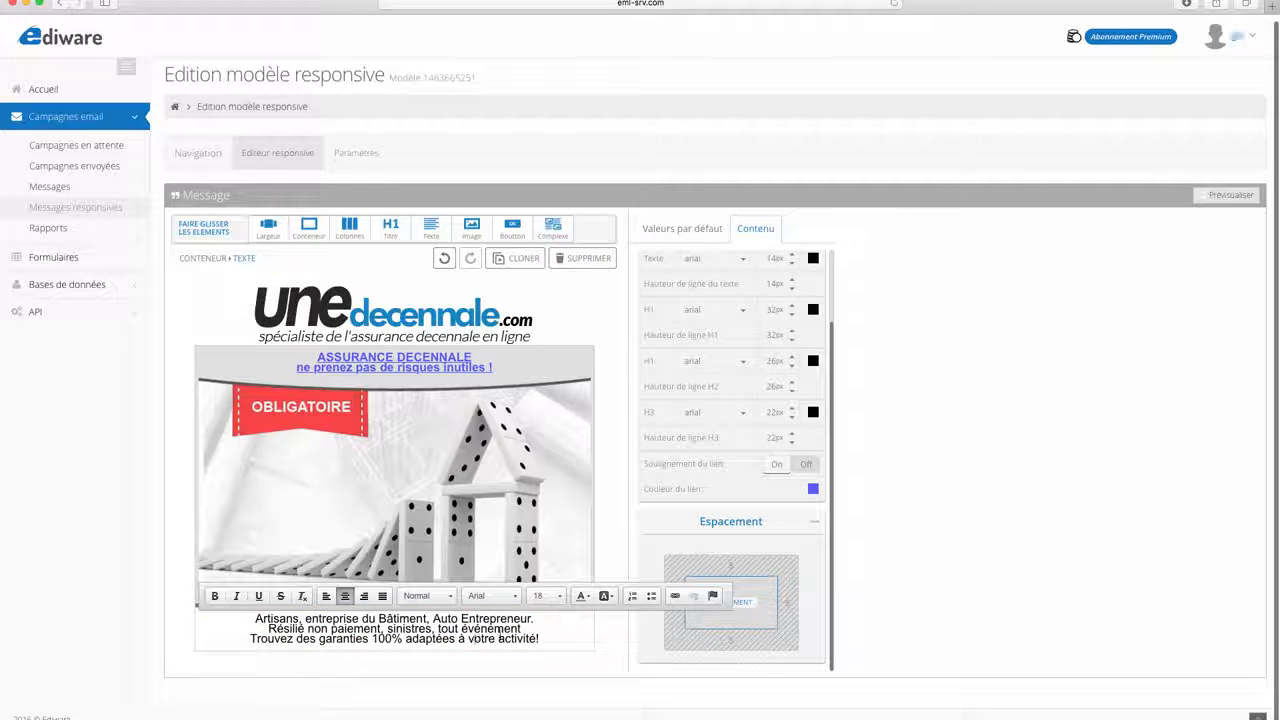
{"action": "left_click_drag", "start_coordinate": [545, 638], "coordinate": [242, 638]}
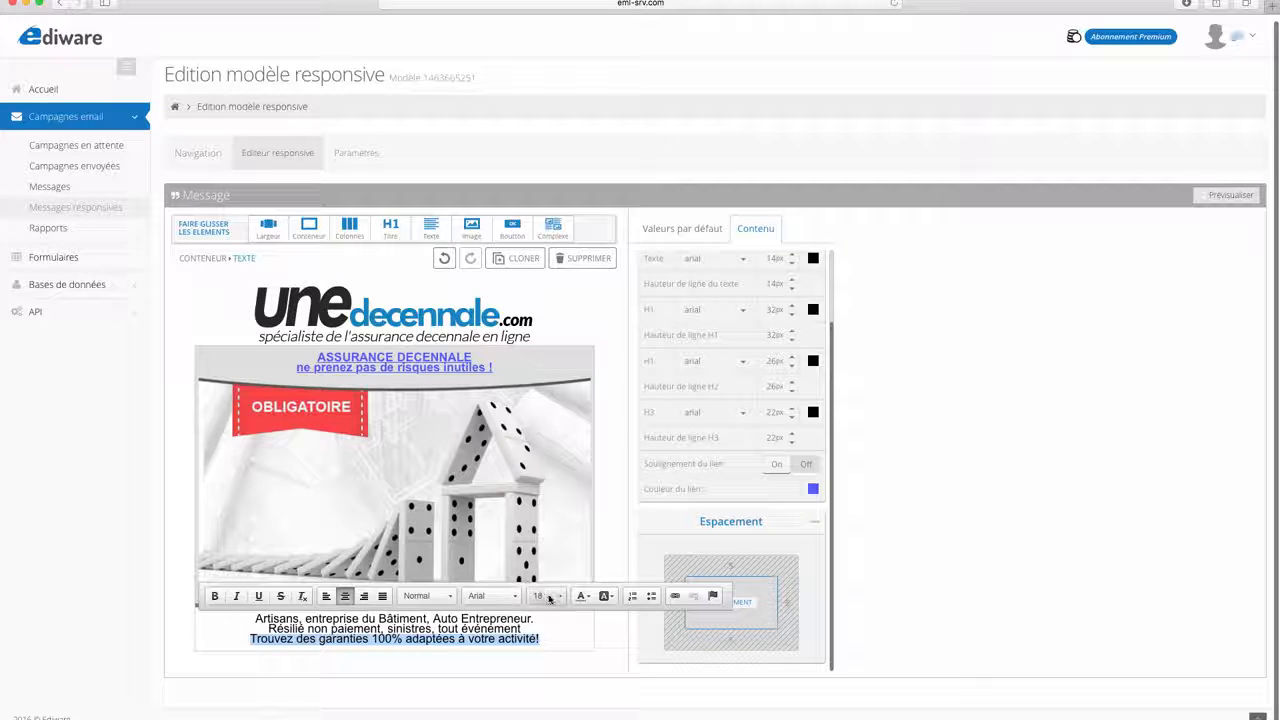
{"action": "left_click", "coordinate": [213, 597]}
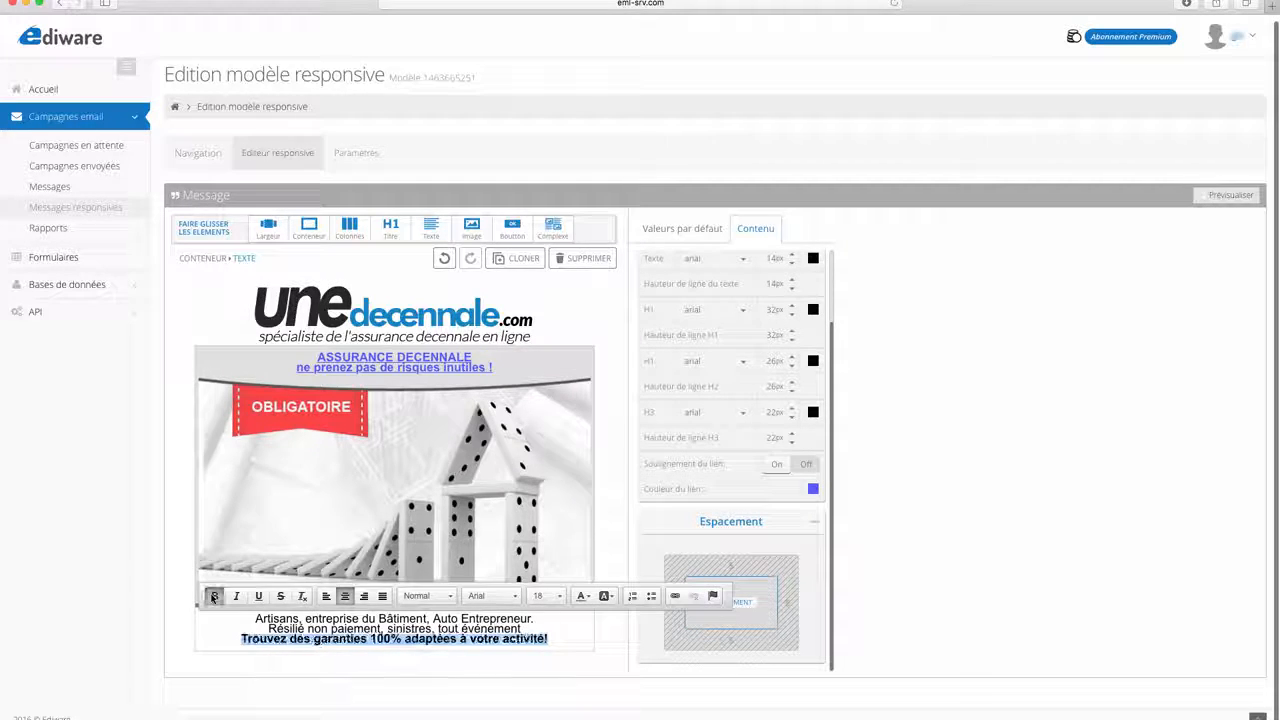
{"action": "left_click", "coordinate": [611, 632]}
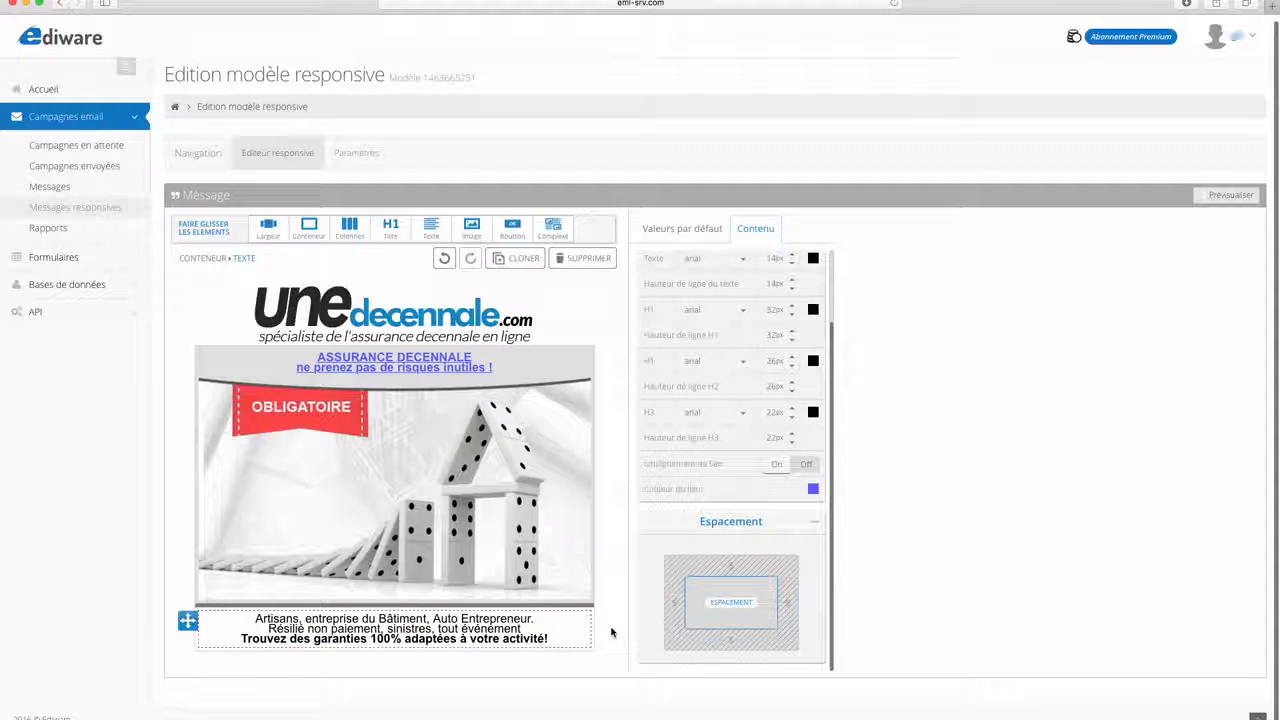
- Increase the text line height of the three-line text block below the domino image to 21 px
{"action": "scroll", "coordinate": [785, 386], "scroll_direction": "up", "scroll_amount": 2}
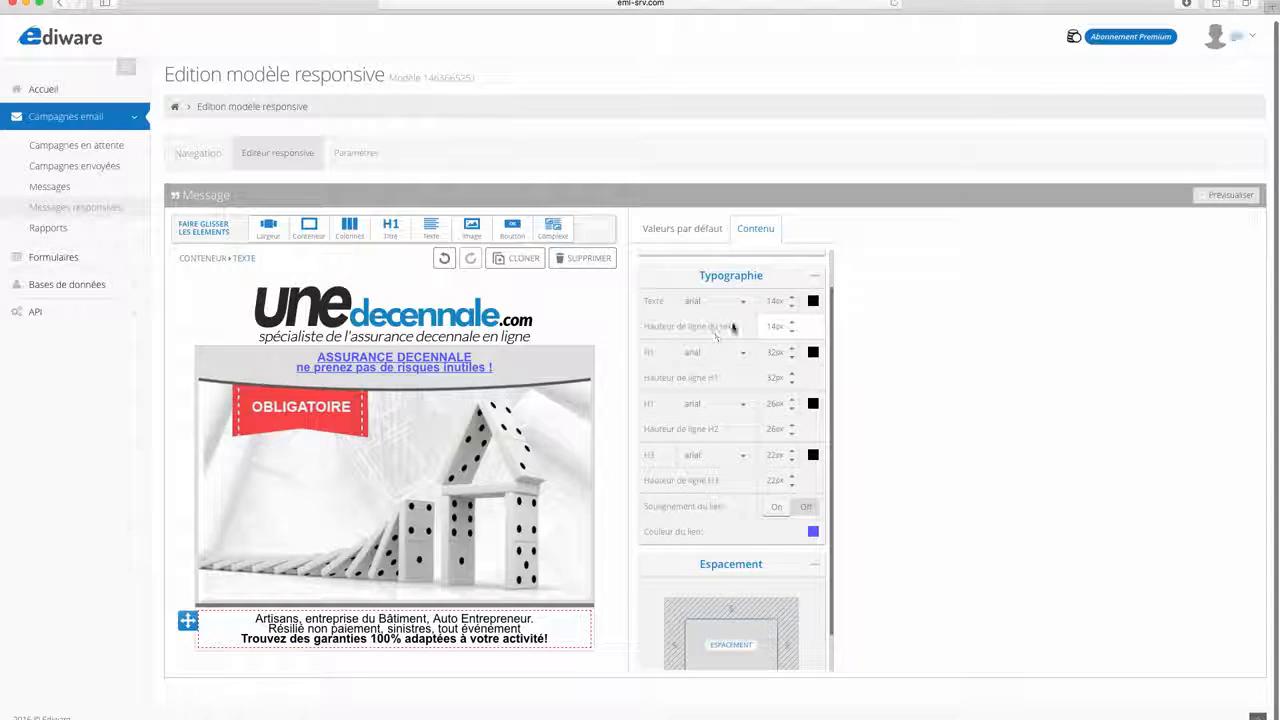
{"action": "left_click", "coordinate": [791, 323]}
{"action": "left_click", "coordinate": [791, 323]}
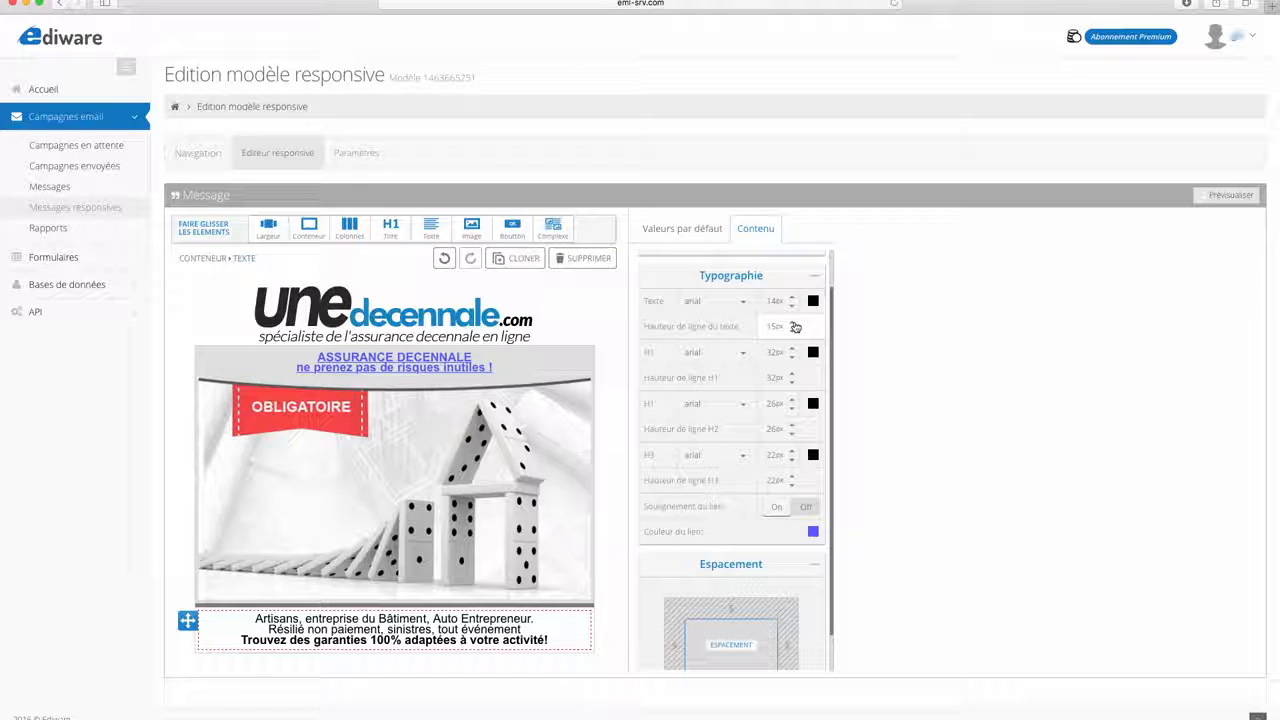
{"action": "left_click", "coordinate": [792, 323]}
{"action": "left_click", "coordinate": [792, 323]}
{"action": "left_click", "coordinate": [792, 323]}
{"action": "left_click", "coordinate": [792, 323]}
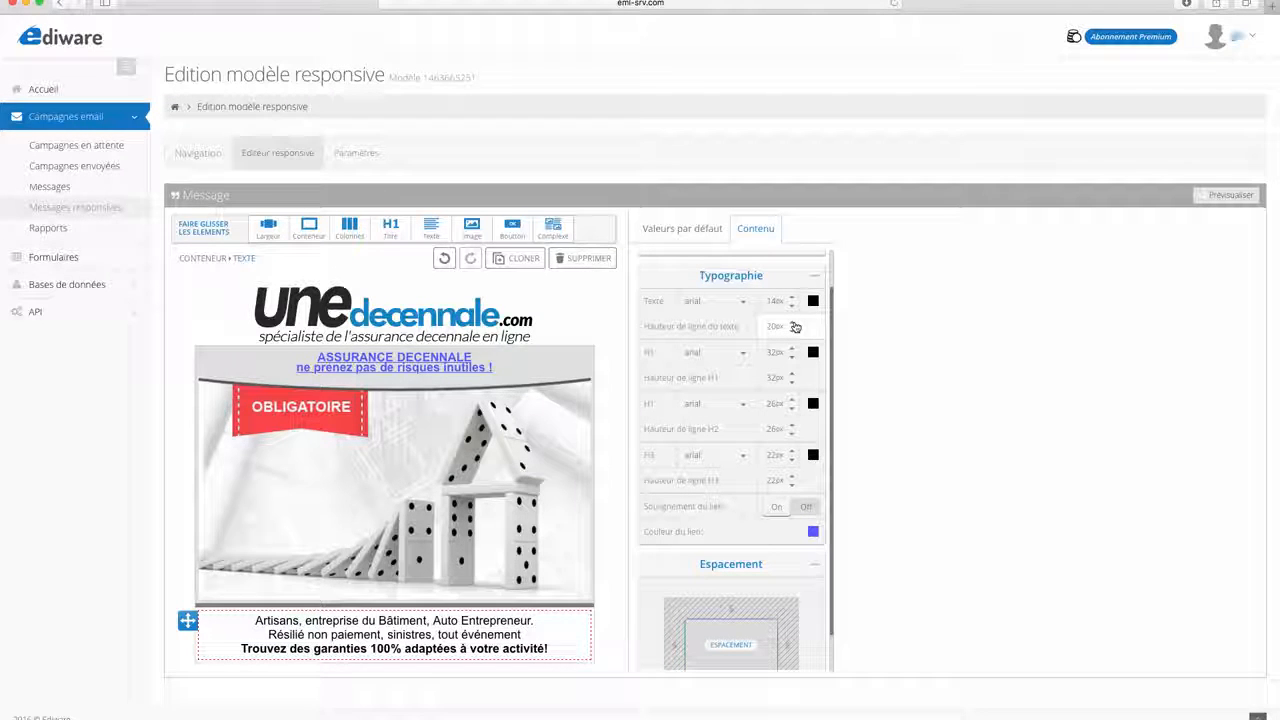
{"action": "left_click", "coordinate": [792, 323]}
{"action": "left_click", "coordinate": [792, 323]}
{"action": "left_click", "coordinate": [792, 323]}
{"action": "left_click", "coordinate": [792, 323]}
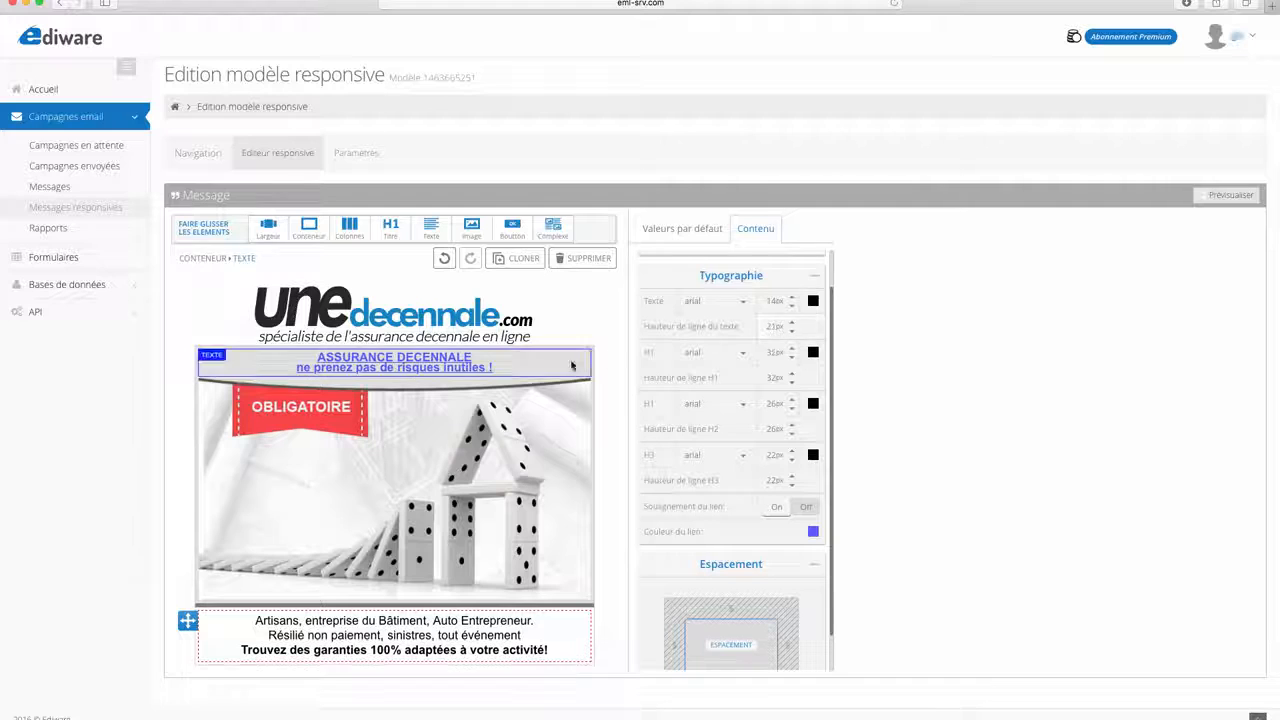
- Set the text line height of the "ASSURANCE DECENNALE" linked heading to 22 px
{"action": "left_click", "coordinate": [535, 364]}
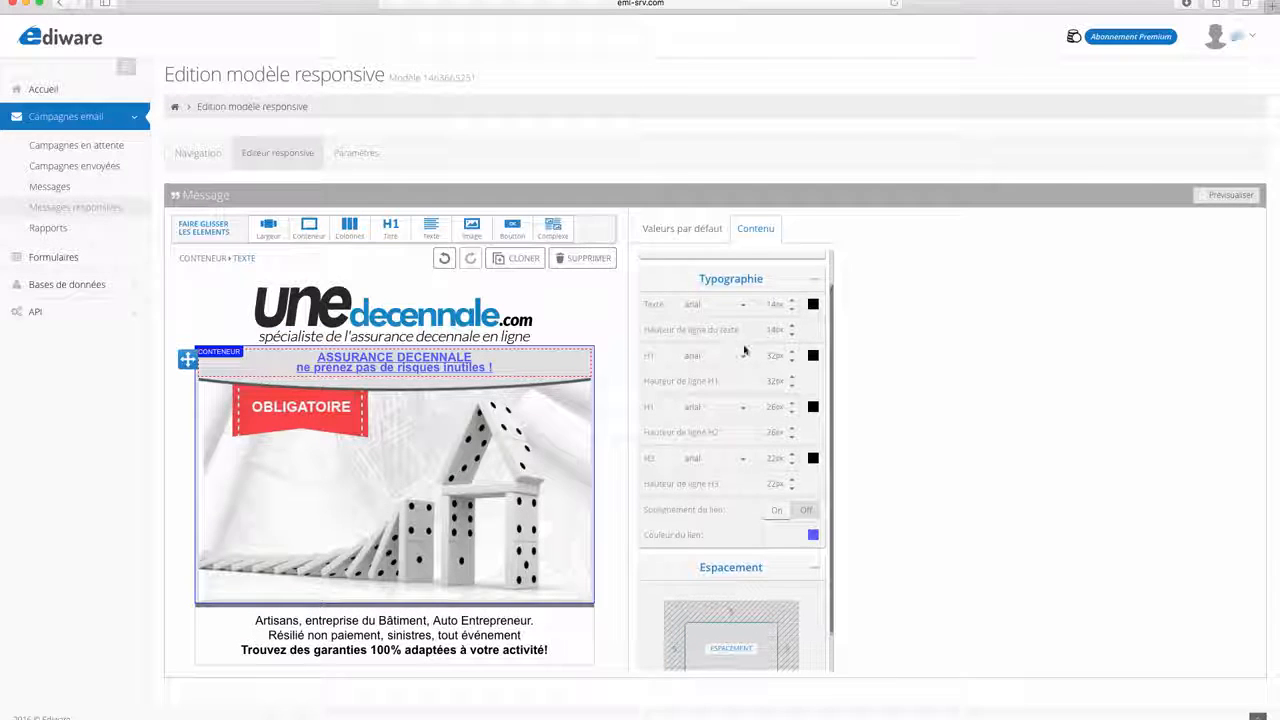
{"action": "left_click", "coordinate": [791, 328]}
{"action": "left_click", "coordinate": [791, 328]}
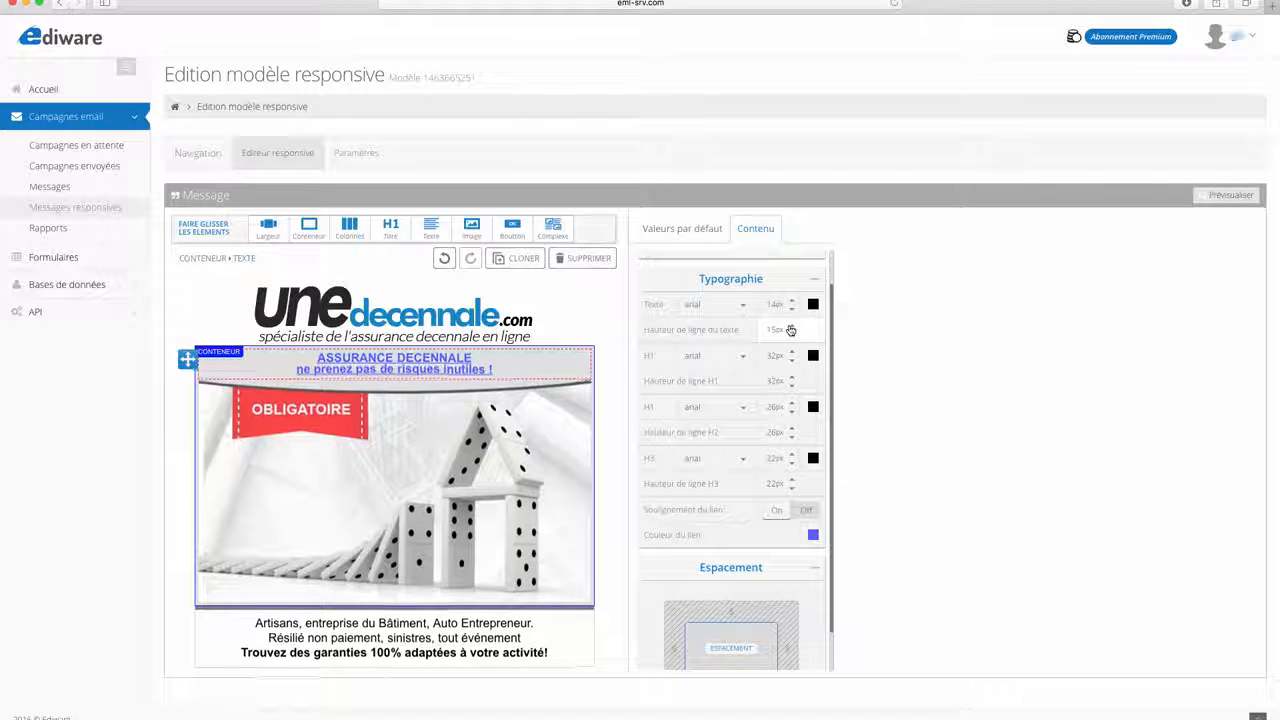
{"action": "left_click", "coordinate": [791, 328]}
{"action": "left_click", "coordinate": [791, 328]}
{"action": "left_click", "coordinate": [791, 328]}
{"action": "left_click", "coordinate": [791, 328]}
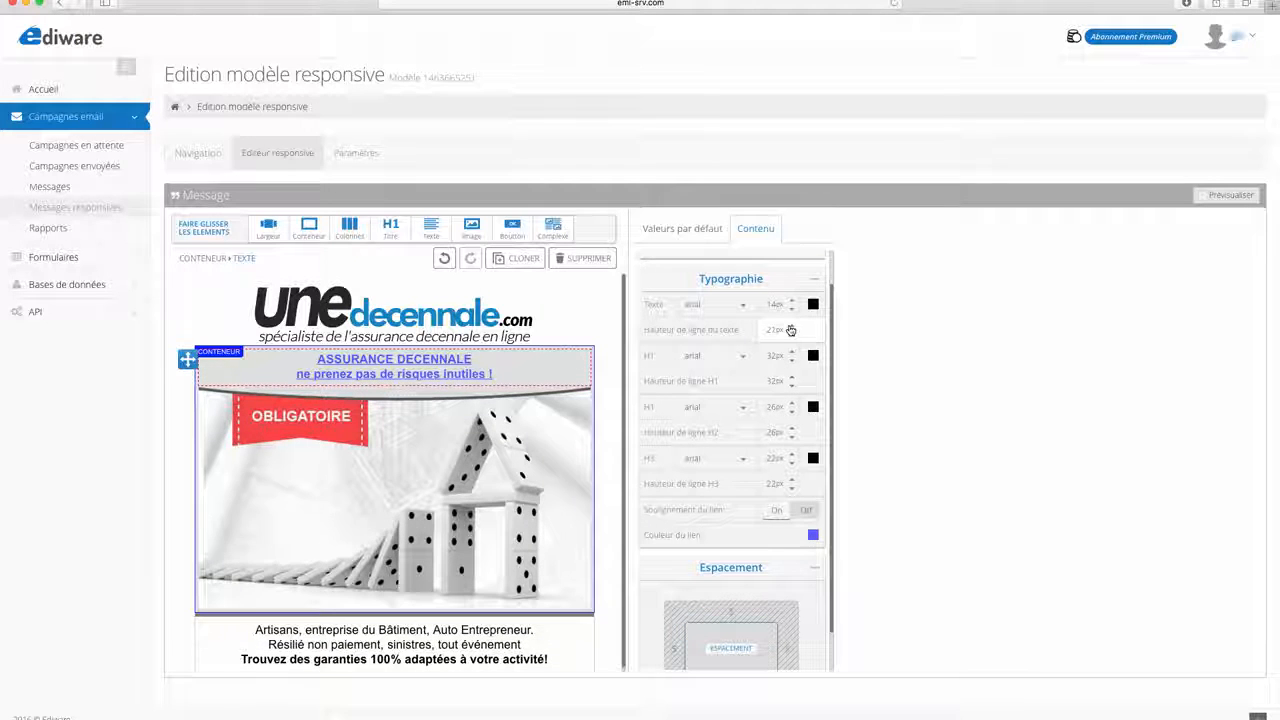
{"action": "left_click", "coordinate": [791, 328]}
{"action": "left_click", "coordinate": [791, 328]}
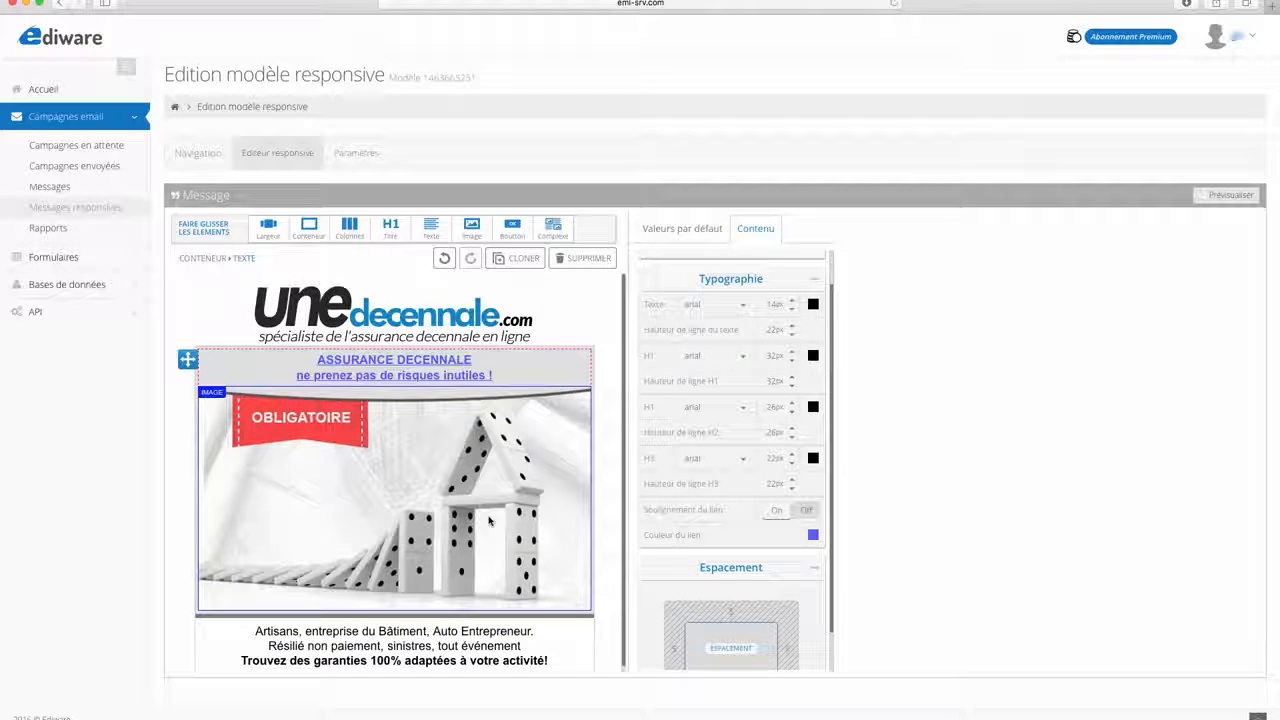
- Add an image element below the three-line text and insert bouton_gls.jpg, uploaded from the computer's GLS folder
{"action": "scroll", "coordinate": [490, 521], "scroll_direction": "down", "scroll_amount": 1}
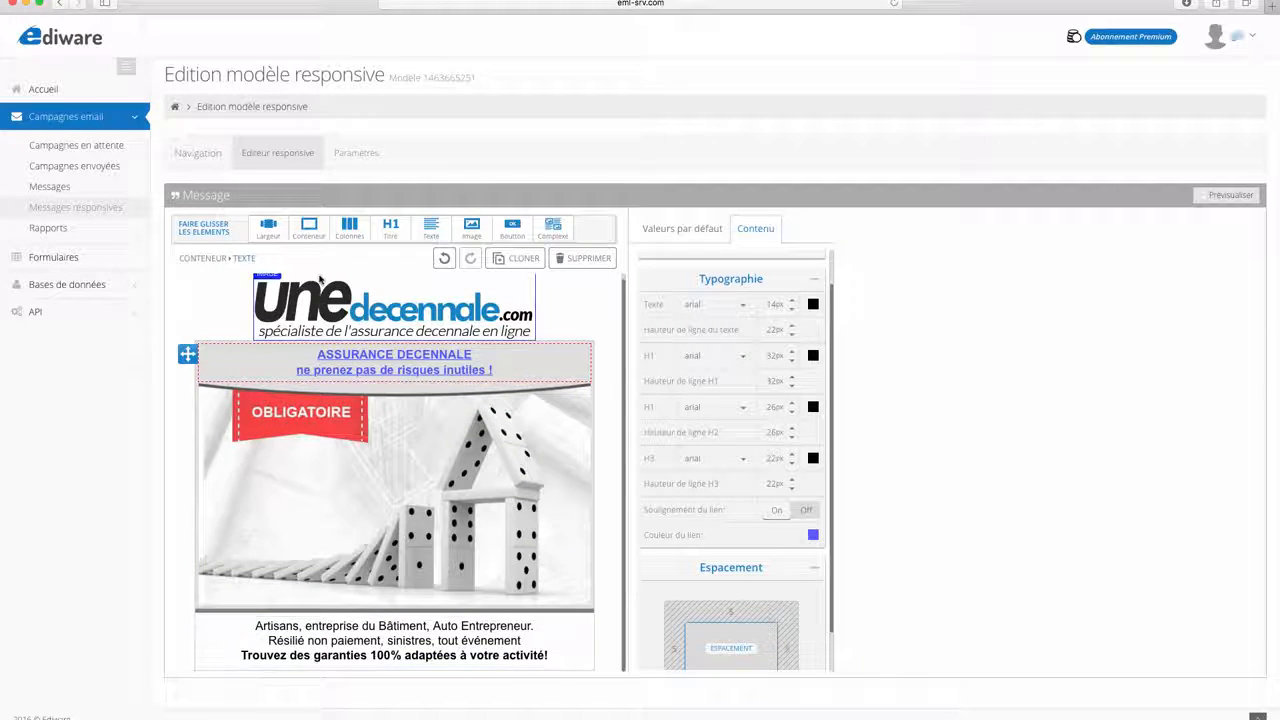
{"action": "scroll", "coordinate": [435, 650], "scroll_direction": "down", "scroll_amount": 1}
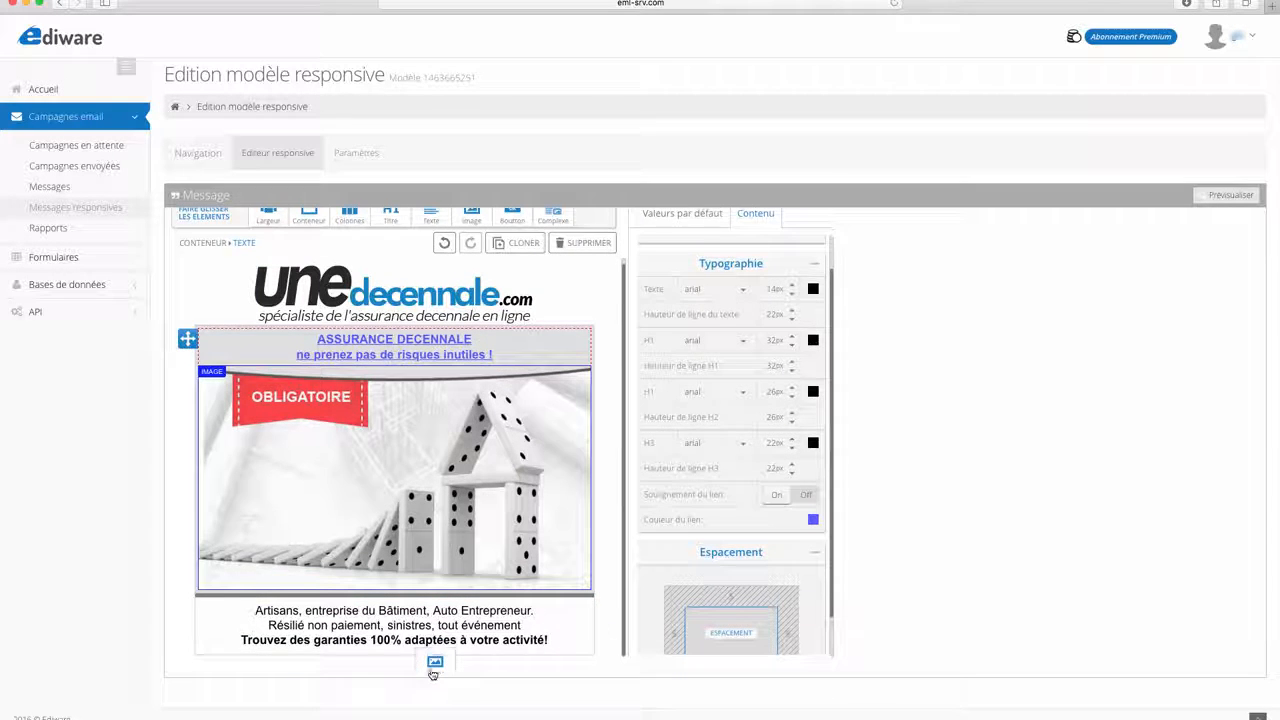
{"action": "left_click_drag", "start_coordinate": [433, 674], "coordinate": [429, 647]}
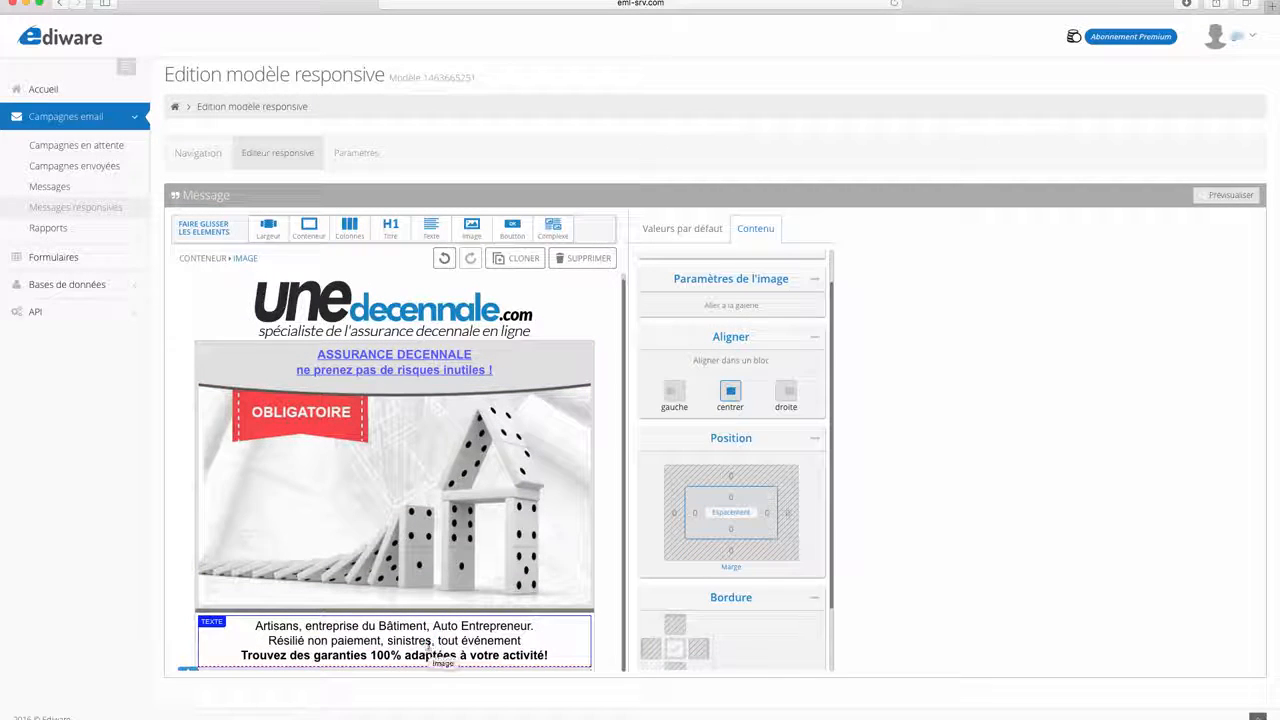
{"action": "scroll", "coordinate": [412, 625], "scroll_direction": "down", "scroll_amount": 1}
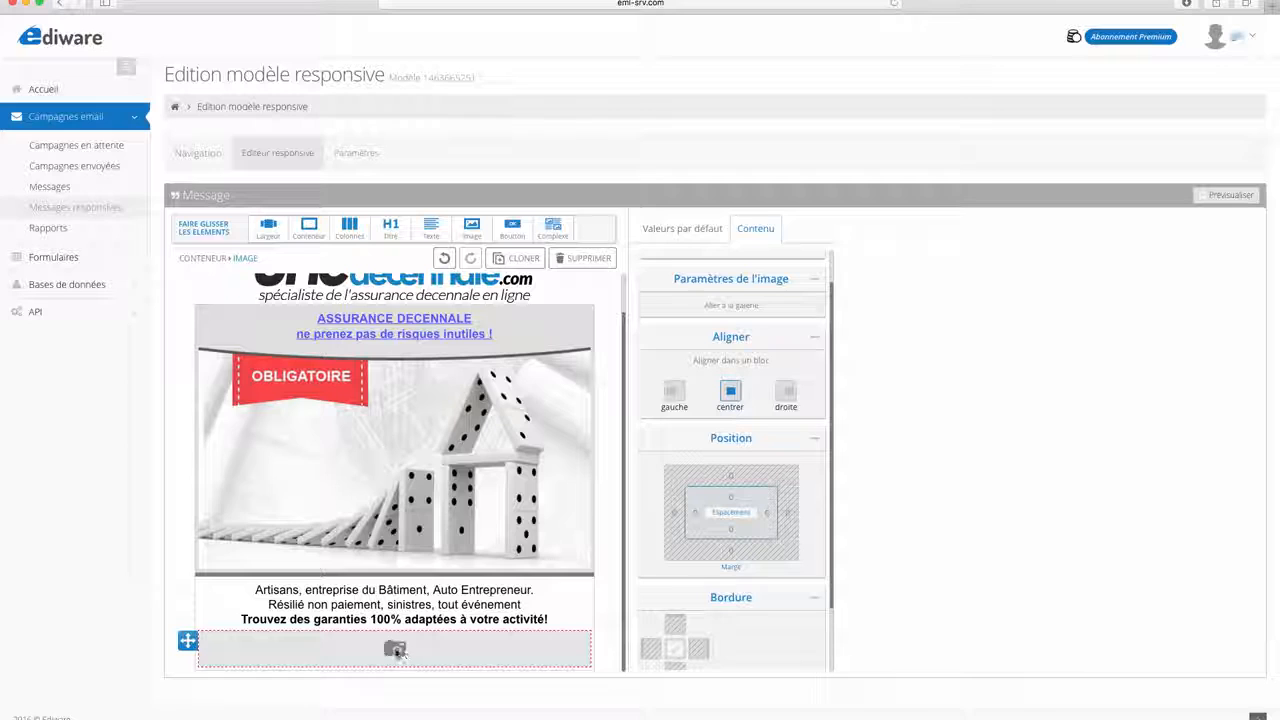
{"action": "left_click", "coordinate": [396, 650]}
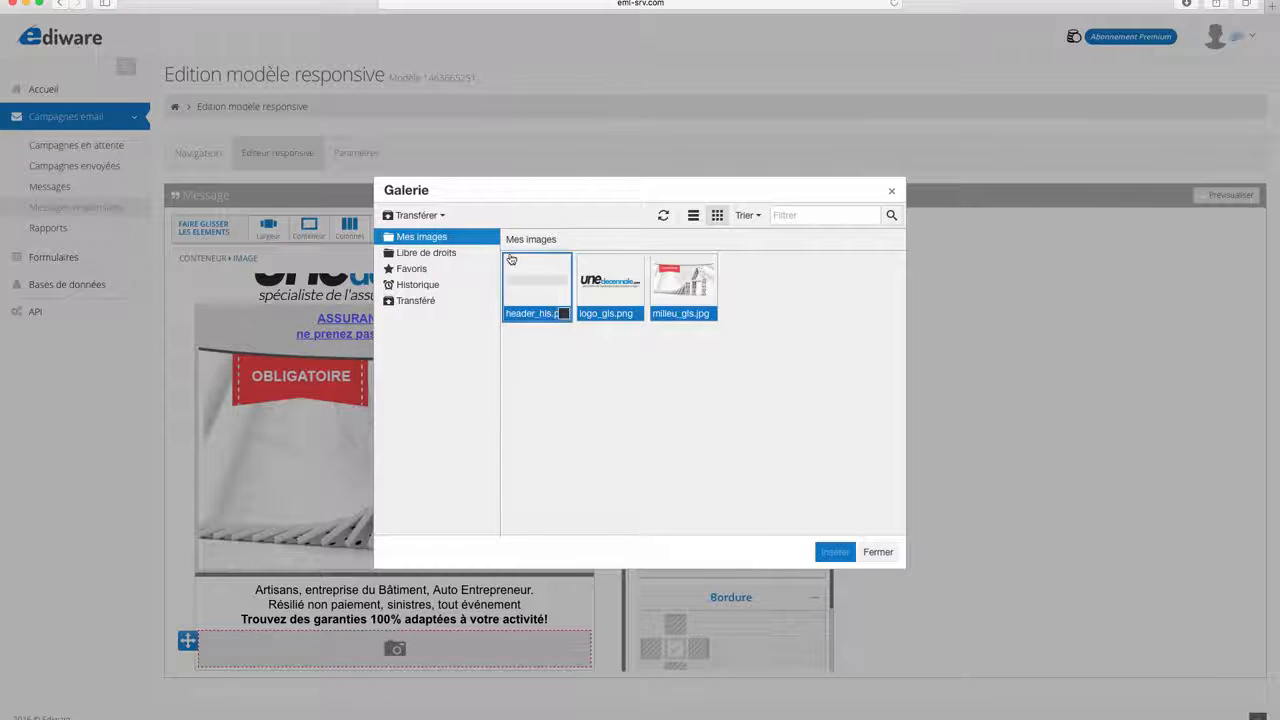
{"action": "left_click", "coordinate": [414, 215]}
{"action": "left_click", "coordinate": [419, 251]}
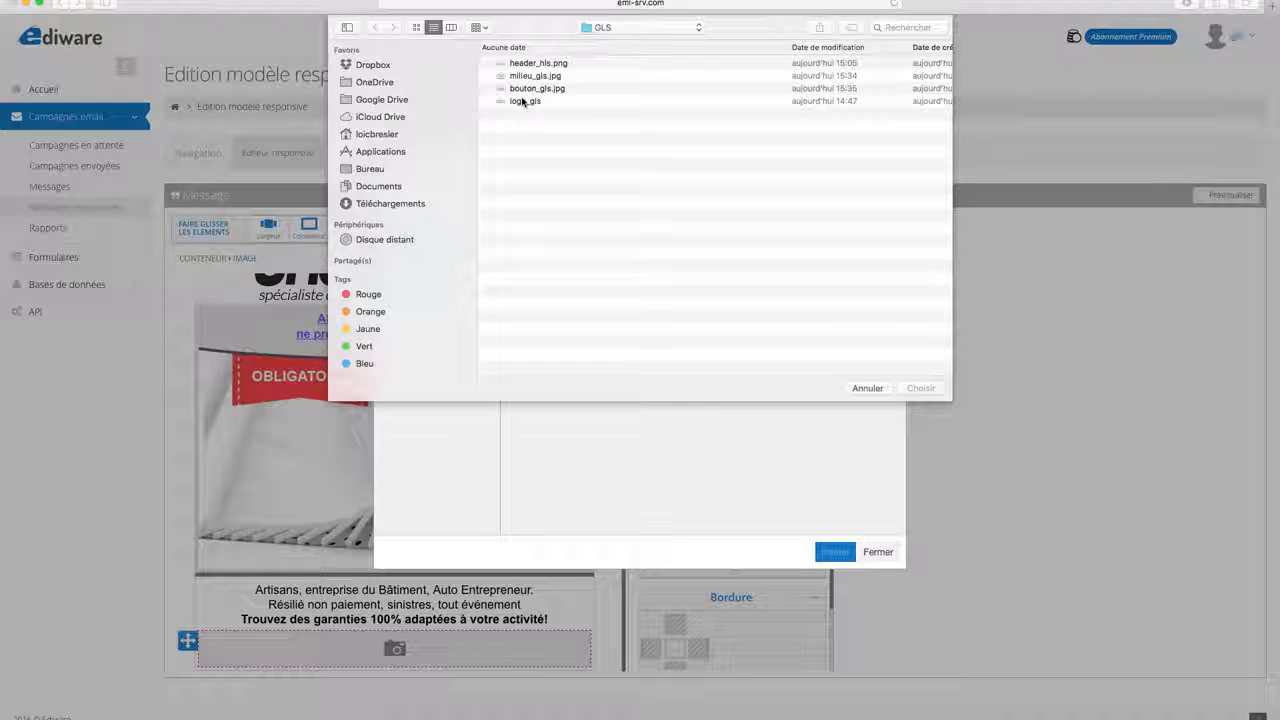
{"action": "double_click", "coordinate": [523, 89]}
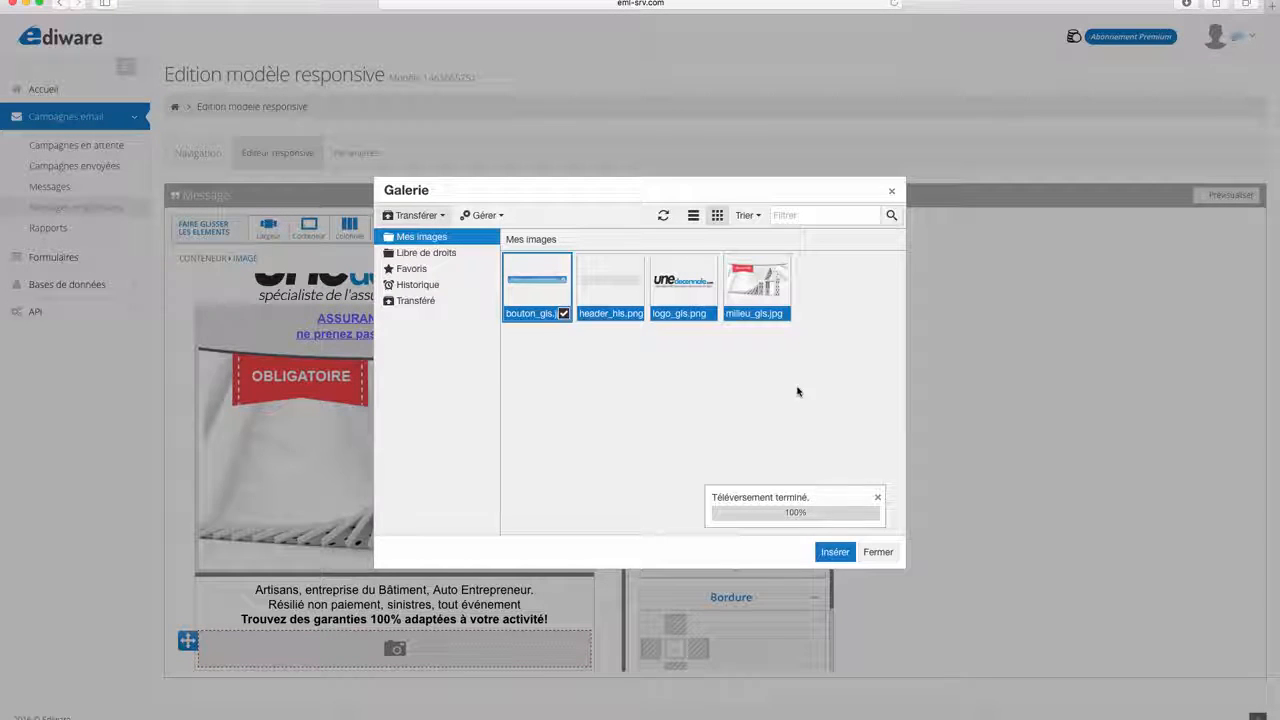
{"action": "left_click", "coordinate": [833, 552]}
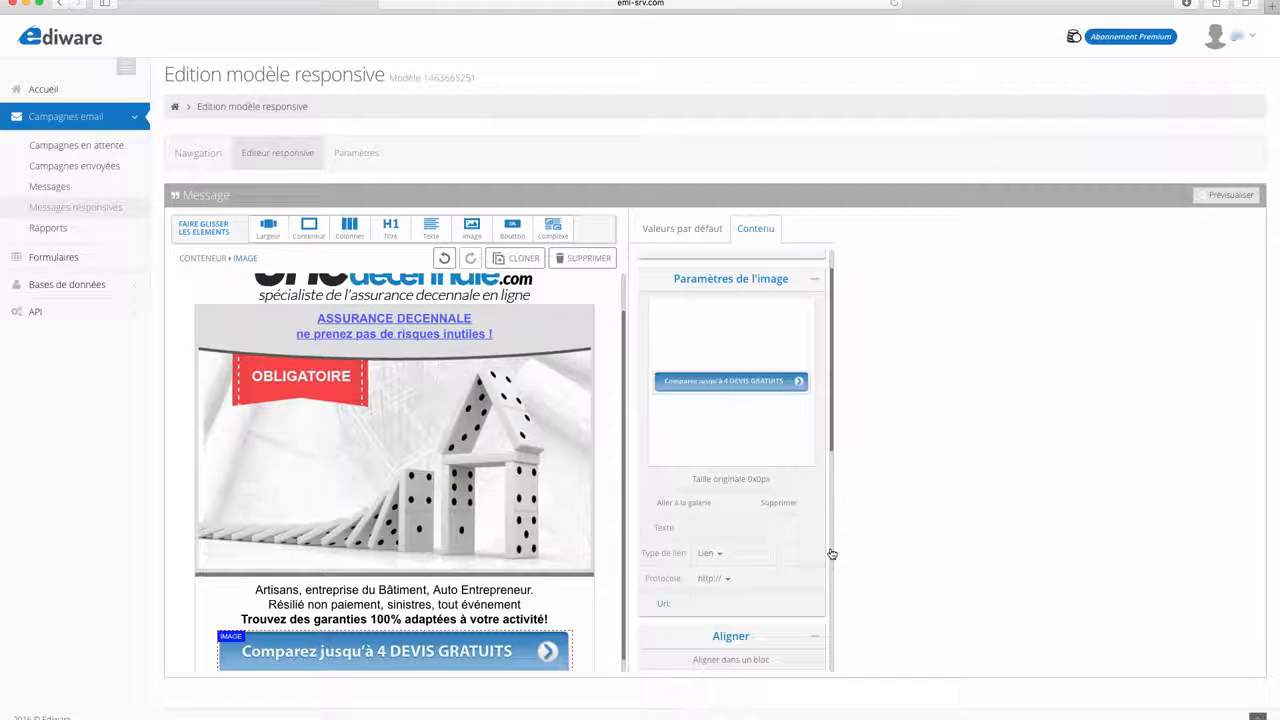
{"action": "scroll", "coordinate": [515, 506], "scroll_direction": "down", "scroll_amount": 1}
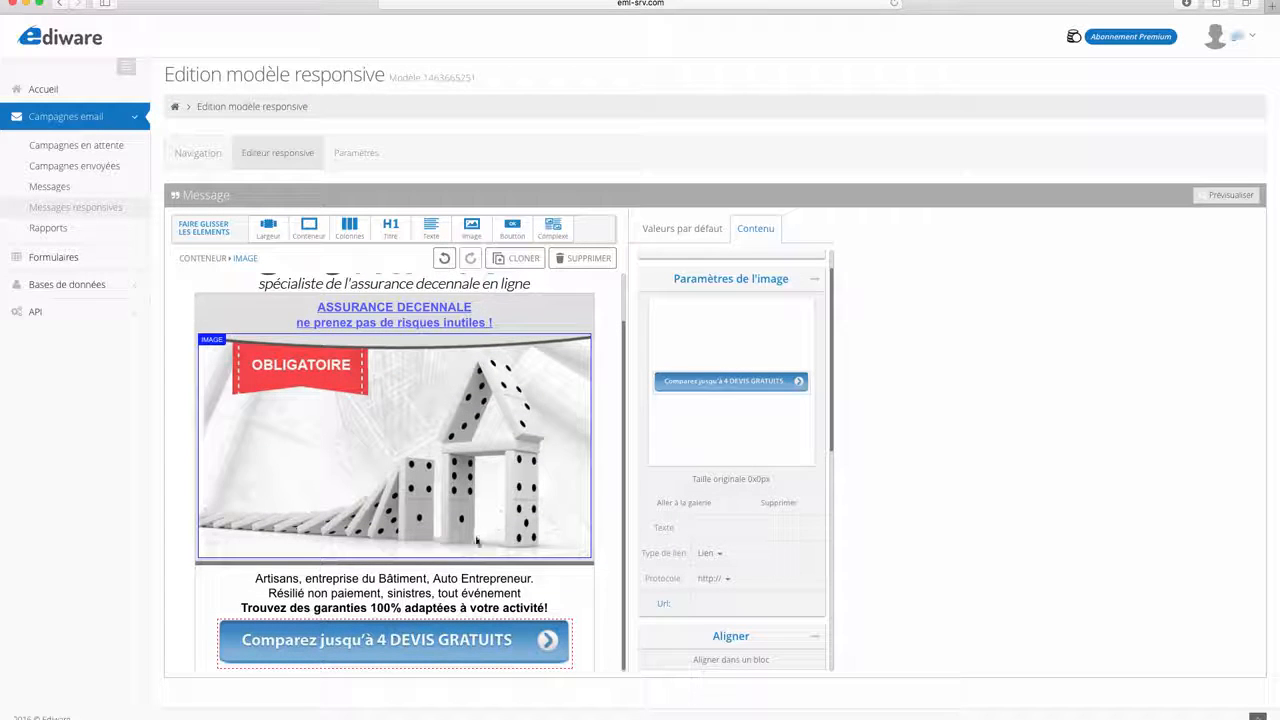
{"action": "left_click", "coordinate": [737, 606]}
{"action": "type", "text": "www."}
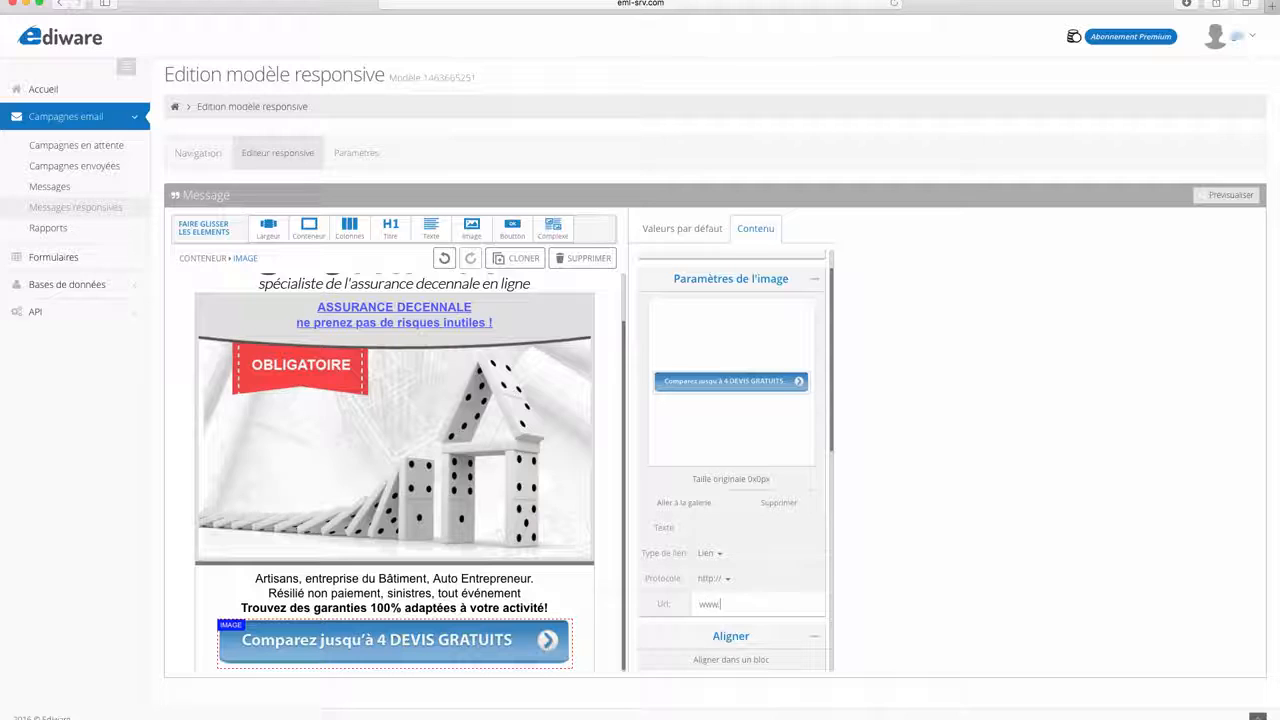
{"action": "type", "text": "une-decennale.com"}
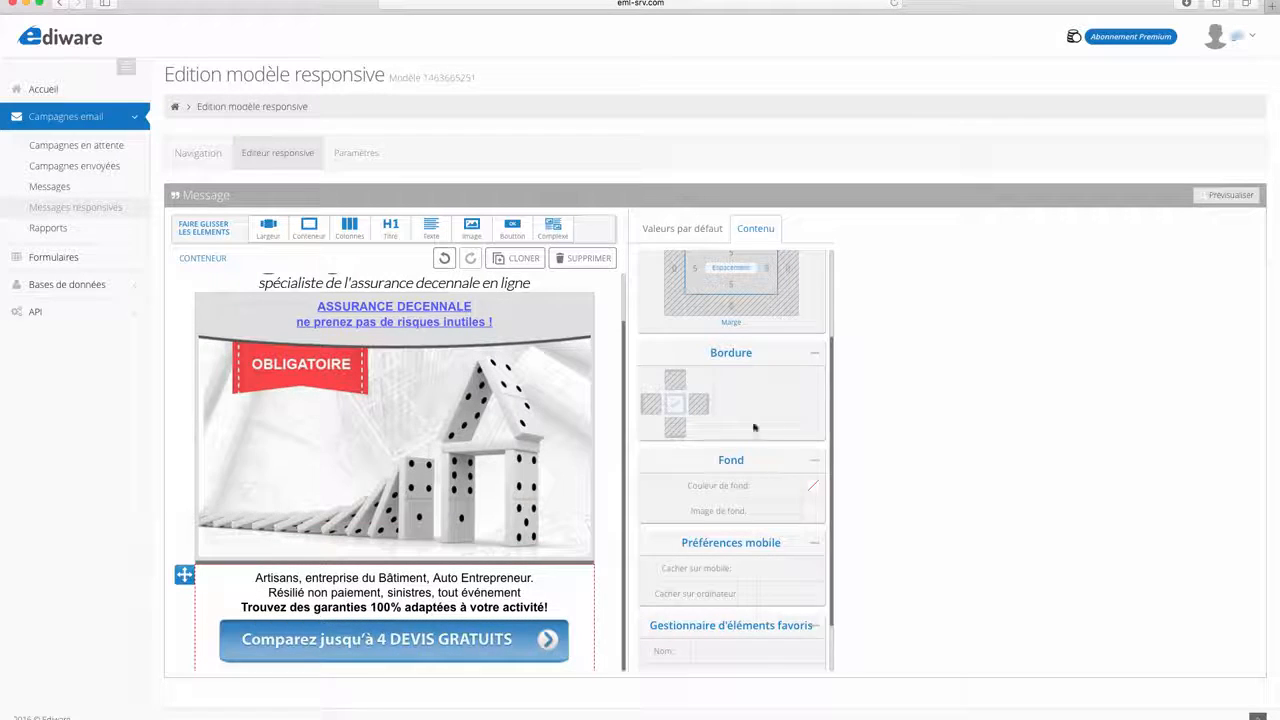
- Add a solid 1px bottom border to the lower container and check the email in the 1024px (Ordinateur) preview
{"action": "left_click", "coordinate": [677, 431]}
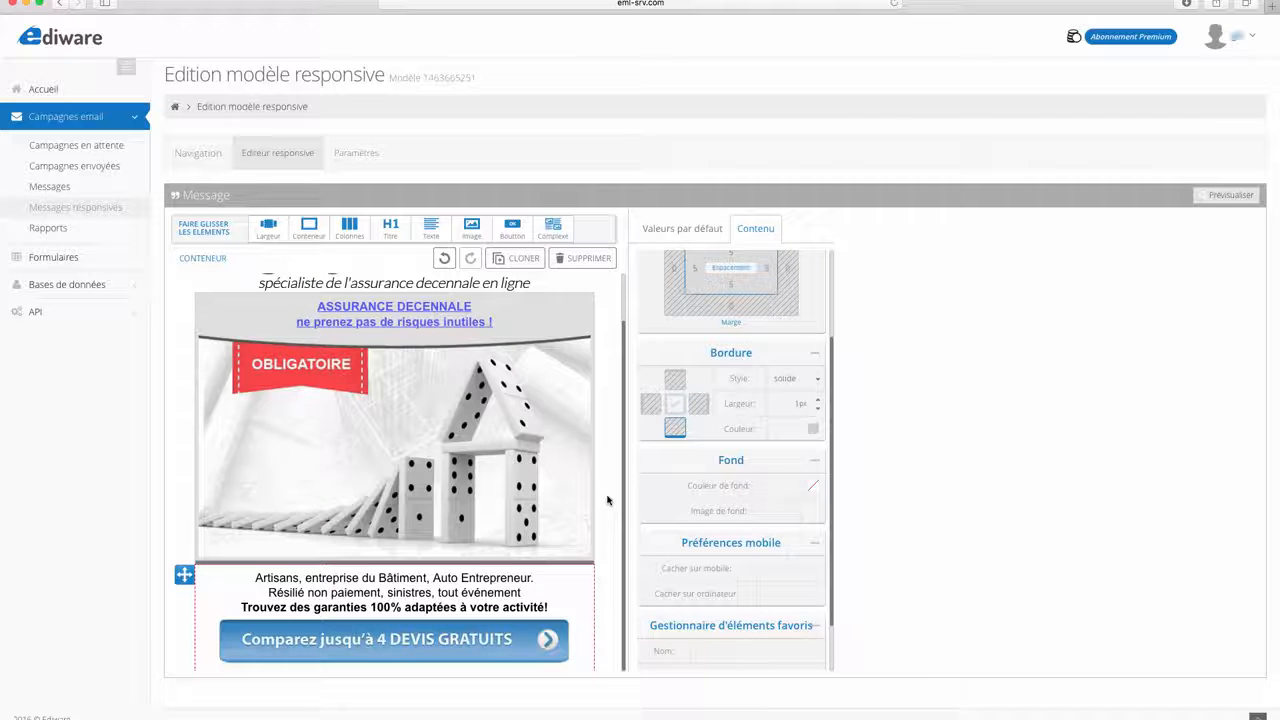
{"action": "scroll", "coordinate": [601, 497], "scroll_direction": "up", "scroll_amount": 1}
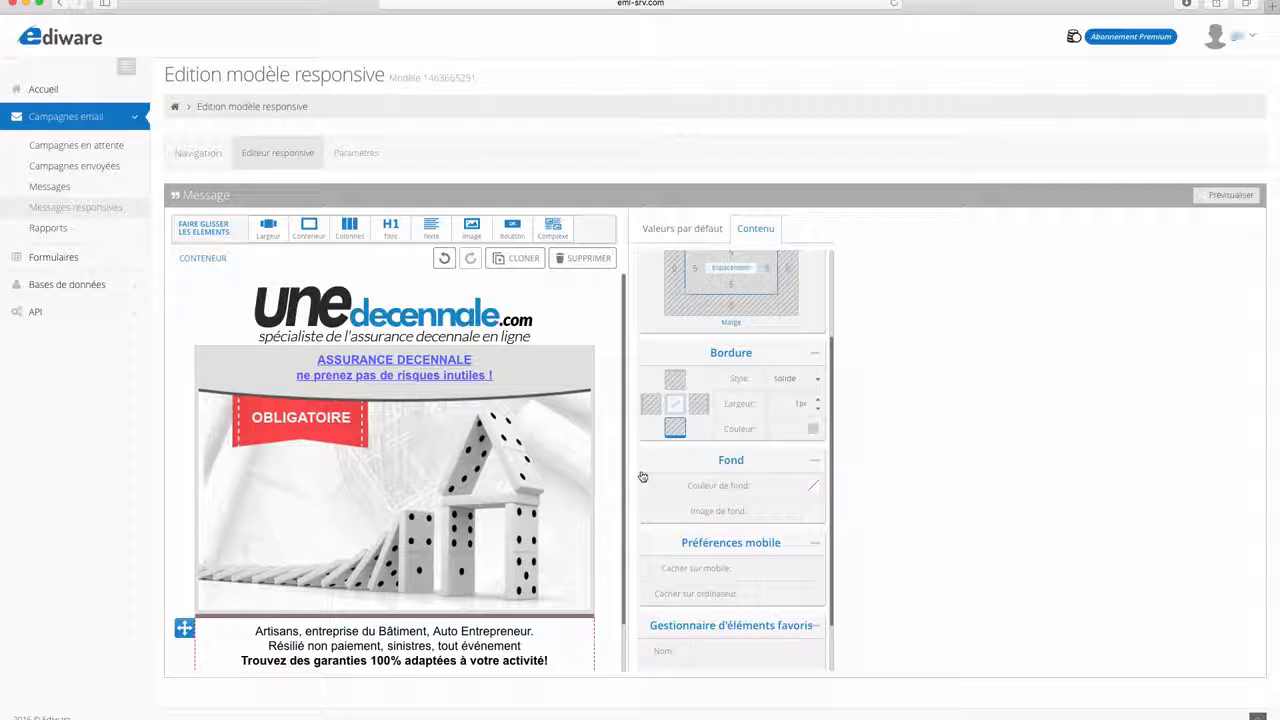
{"action": "left_click", "coordinate": [1212, 198]}
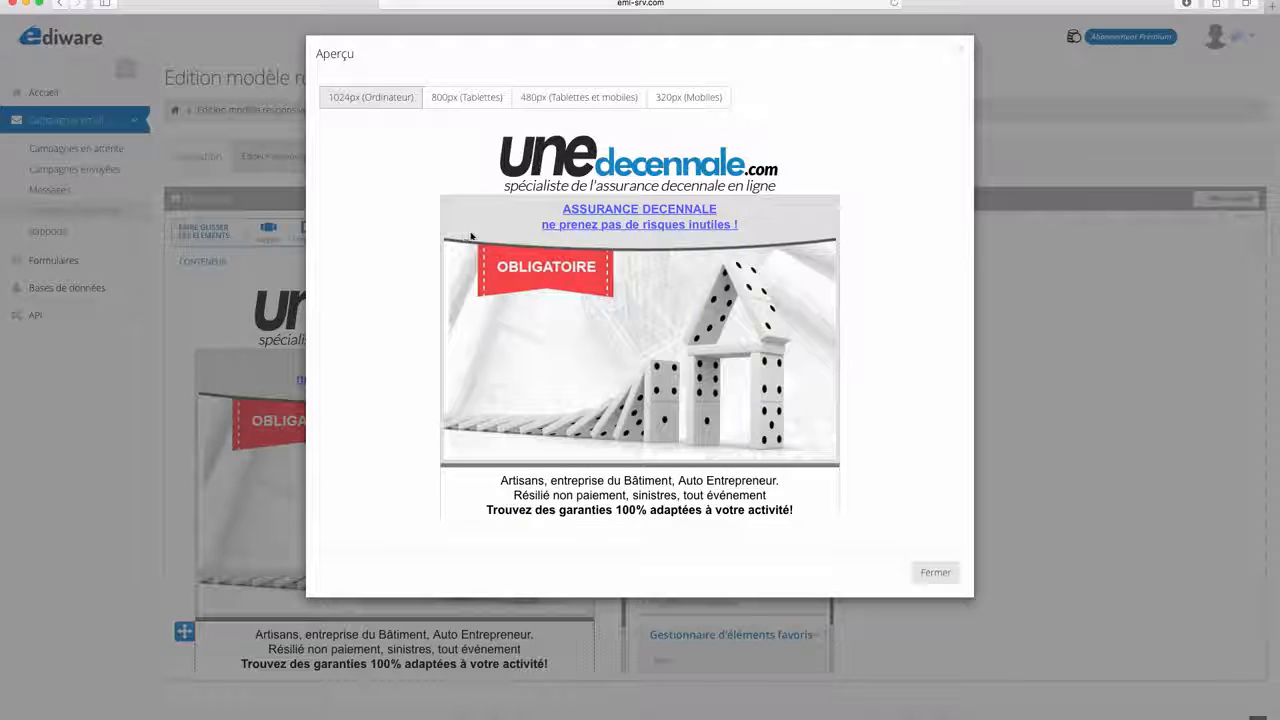
{"action": "scroll", "coordinate": [690, 270], "scroll_direction": "down", "scroll_amount": 2}
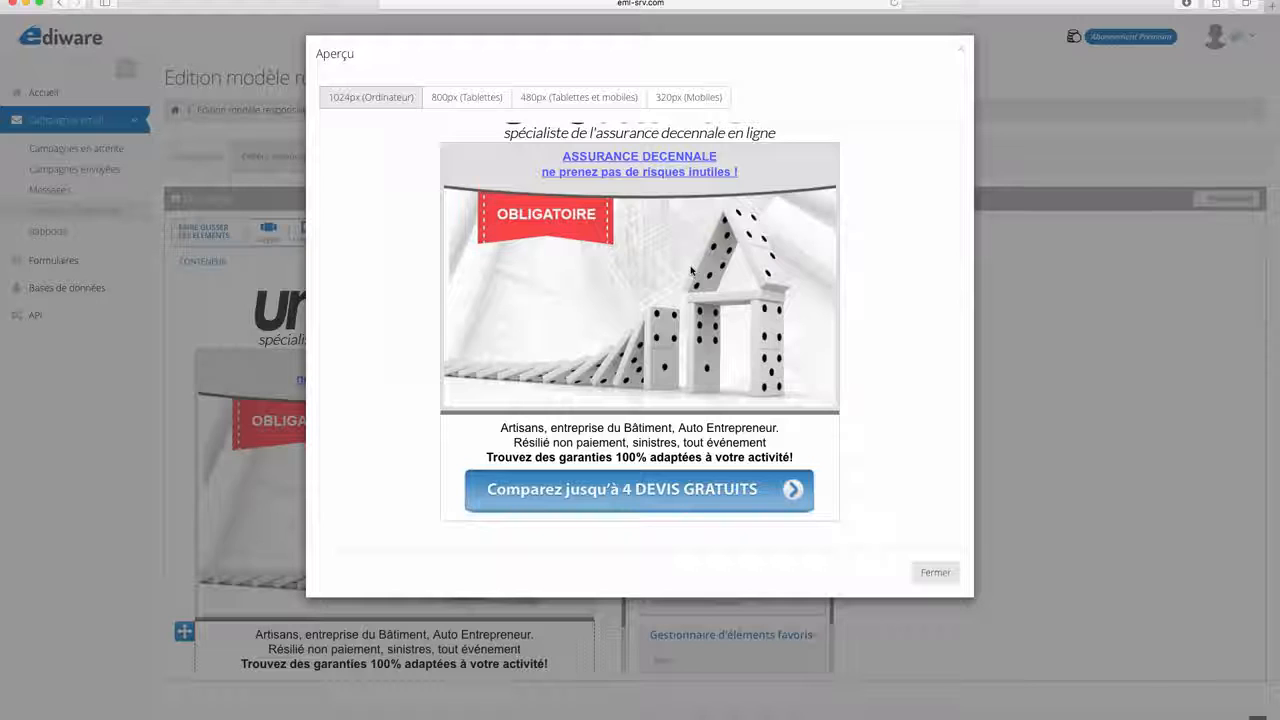
{"action": "scroll", "coordinate": [690, 270], "scroll_direction": "up", "scroll_amount": 3}
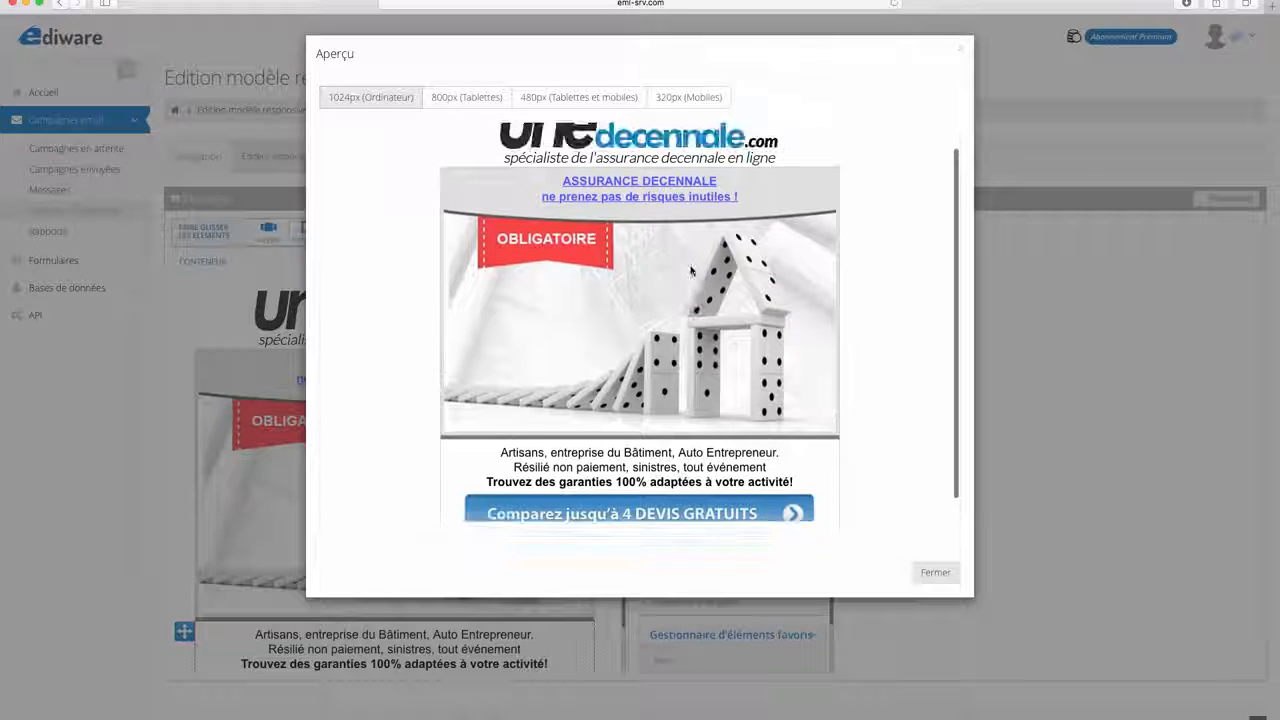
{"action": "left_click", "coordinate": [940, 575]}
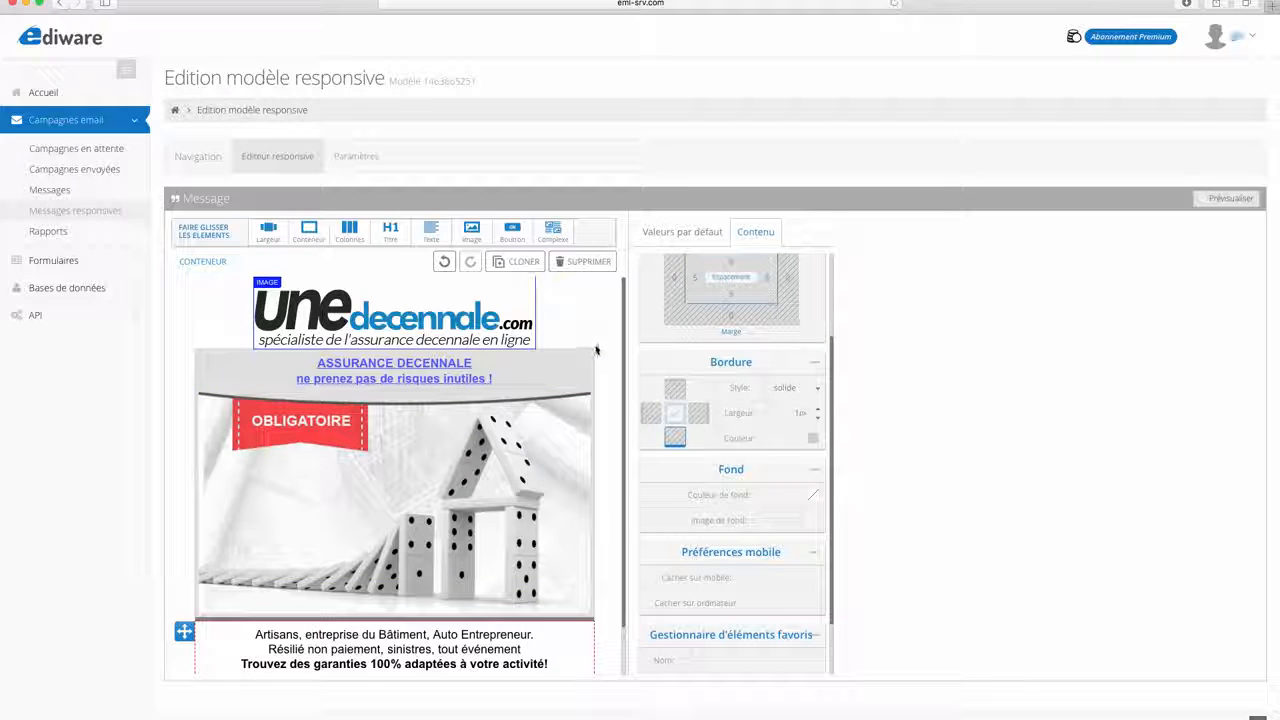
- Set the right and left inner spacing of the container holding the heading and domino image to 0
{"action": "left_click", "coordinate": [592, 362]}
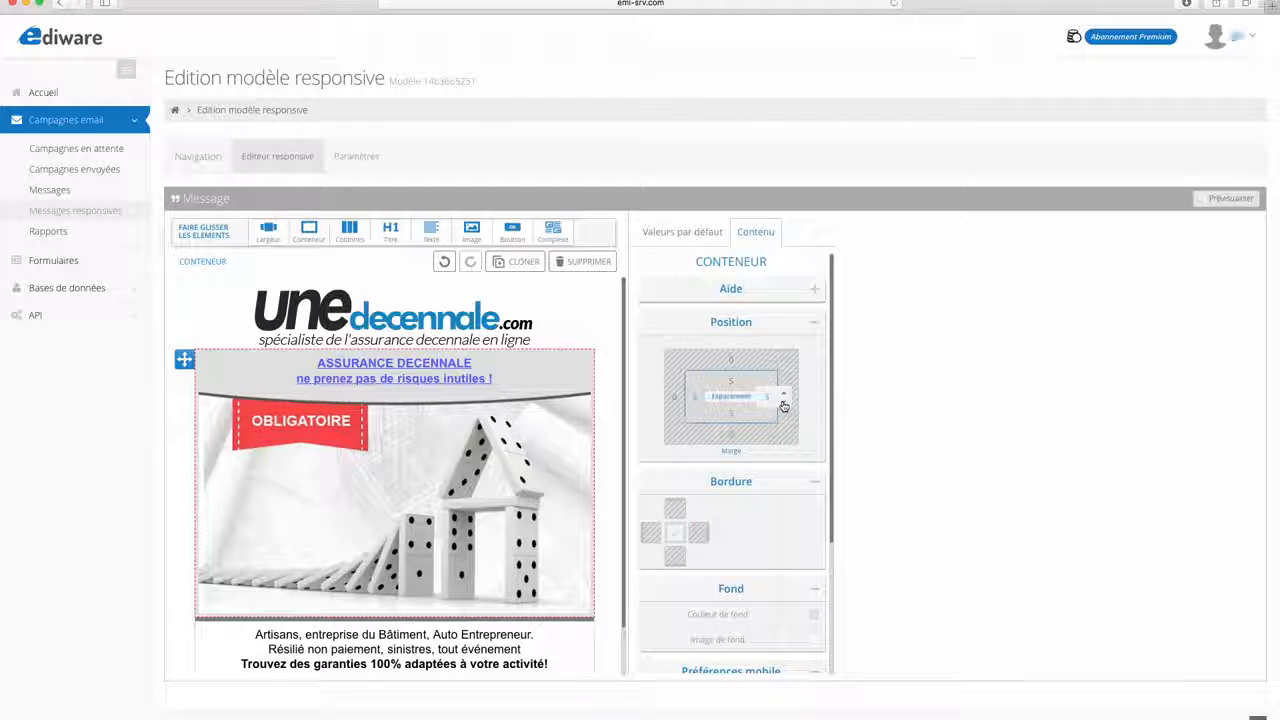
{"action": "left_click", "coordinate": [783, 405]}
{"action": "left_click", "coordinate": [783, 405]}
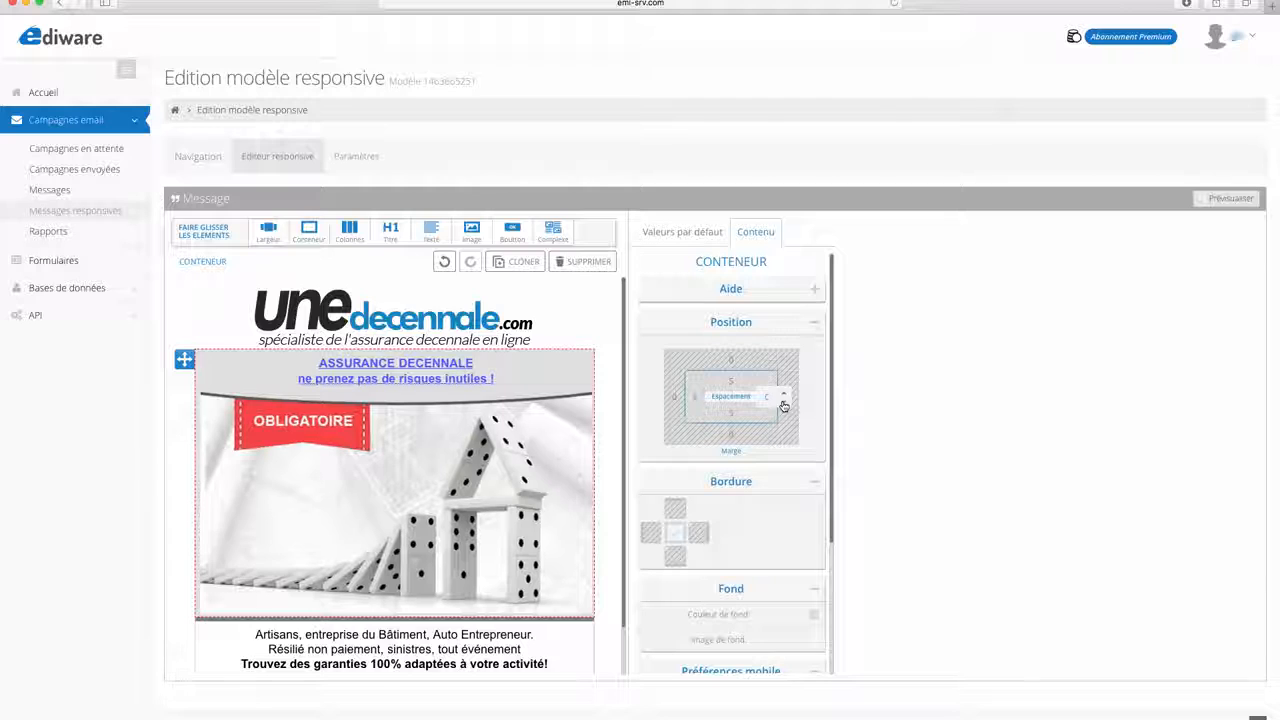
{"action": "left_click", "coordinate": [712, 402]}
{"action": "left_click", "coordinate": [712, 402]}
{"action": "left_click", "coordinate": [712, 402]}
{"action": "left_click", "coordinate": [712, 402]}
{"action": "left_click", "coordinate": [712, 402]}
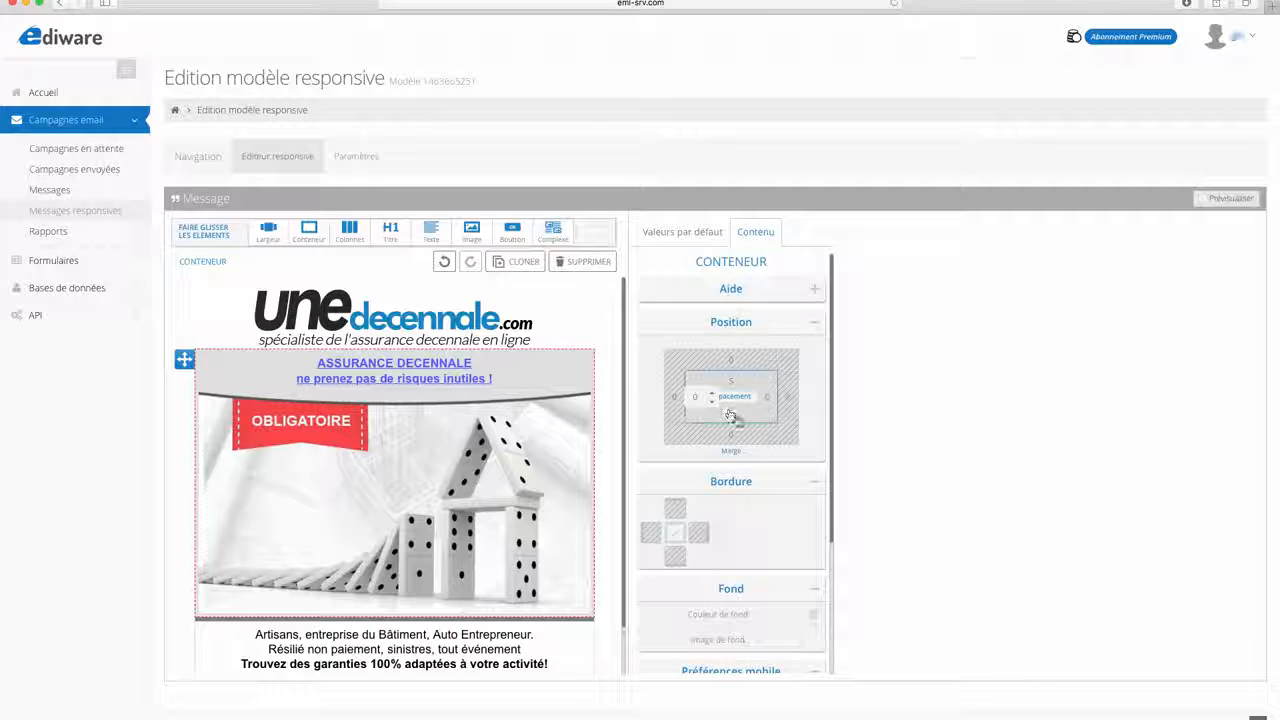
- Set the bottom inner spacing of the heading and domino image container to 0
{"action": "left_click", "coordinate": [749, 417]}
{"action": "left_click", "coordinate": [749, 417]}
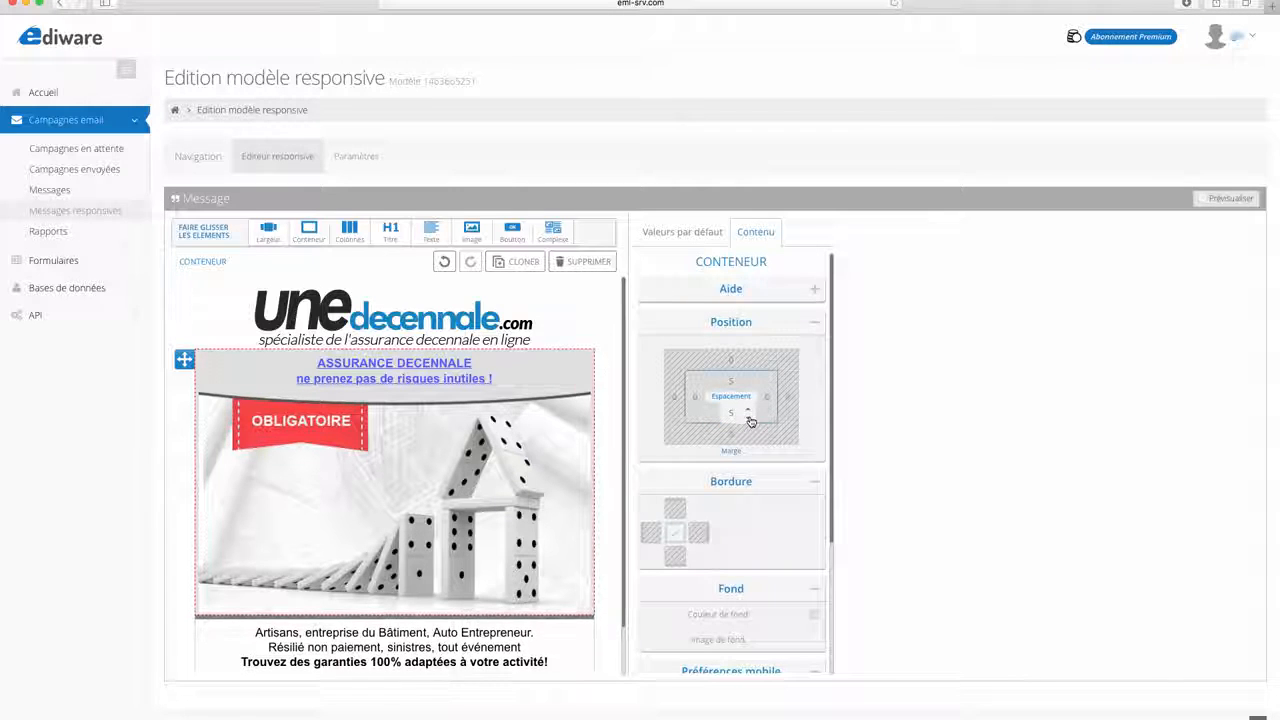
{"action": "left_click", "coordinate": [749, 417]}
{"action": "left_click", "coordinate": [750, 420]}
{"action": "left_click", "coordinate": [750, 420]}
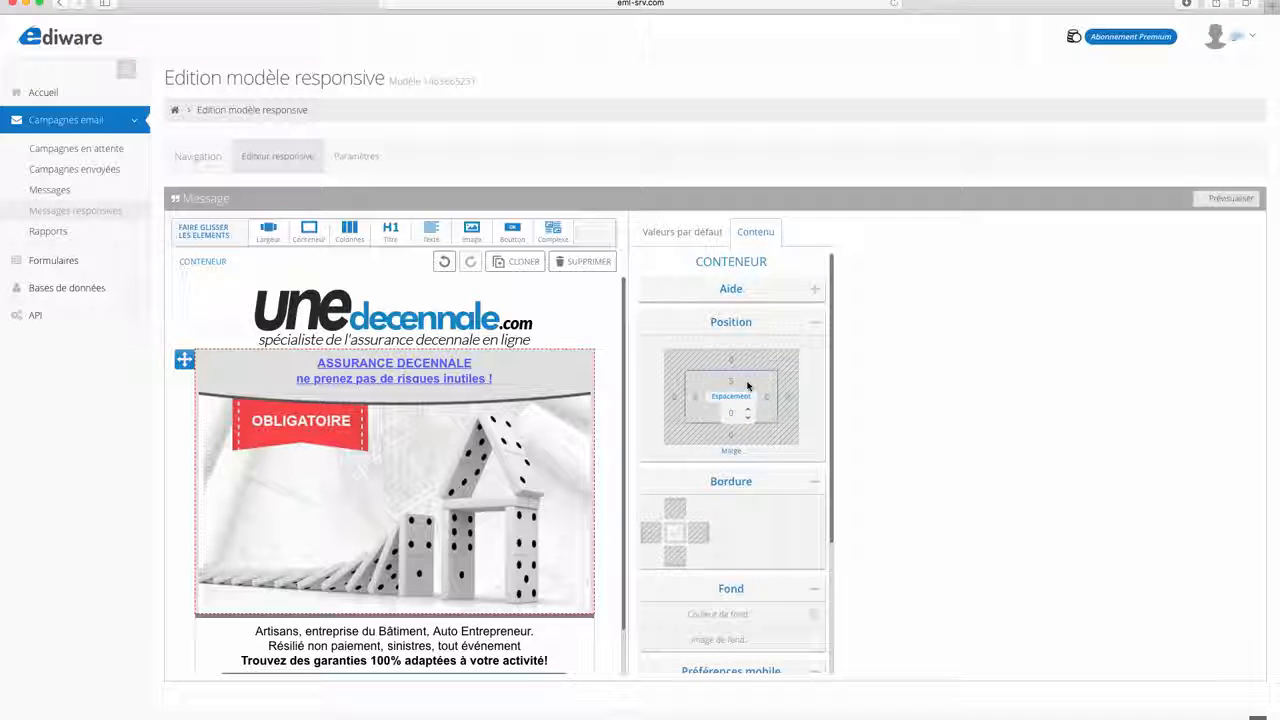
- Enlarge the domino image to a width of 598px so it fills its container
{"action": "left_click", "coordinate": [556, 471]}
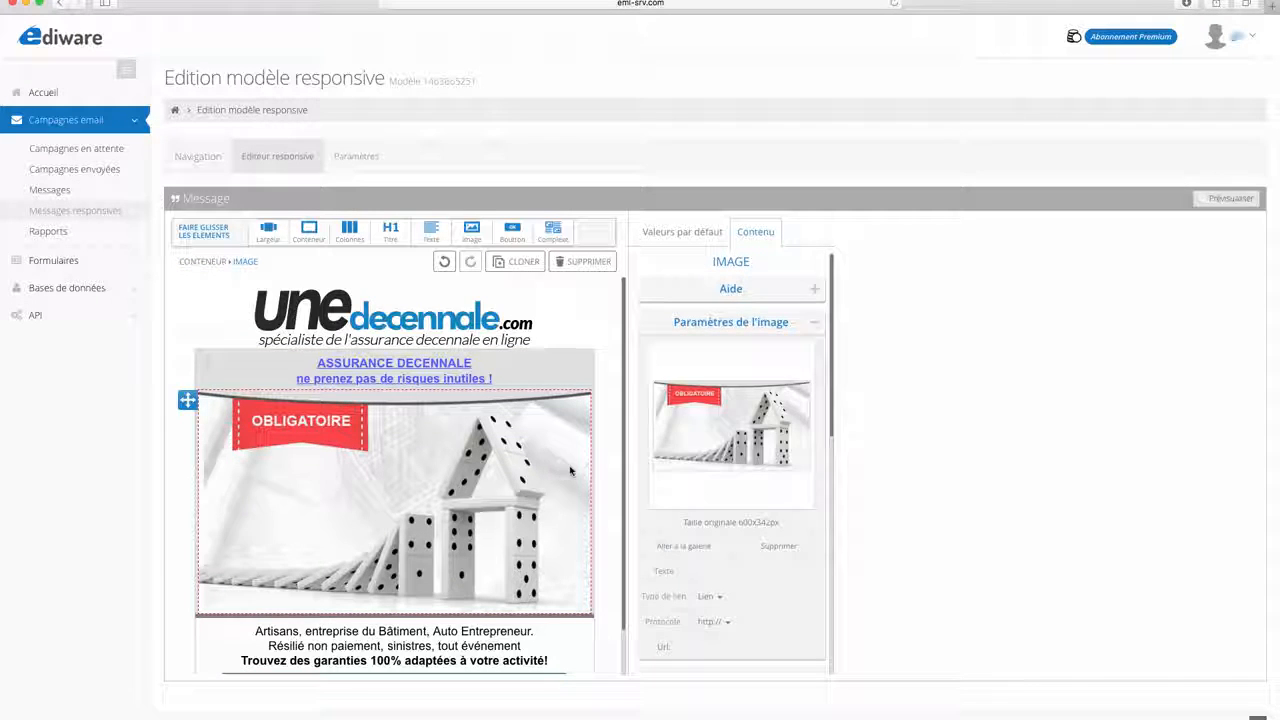
{"action": "scroll", "coordinate": [760, 484], "scroll_direction": "down", "scroll_amount": 5}
{"action": "scroll", "coordinate": [760, 484], "scroll_direction": "up", "scroll_amount": 2}
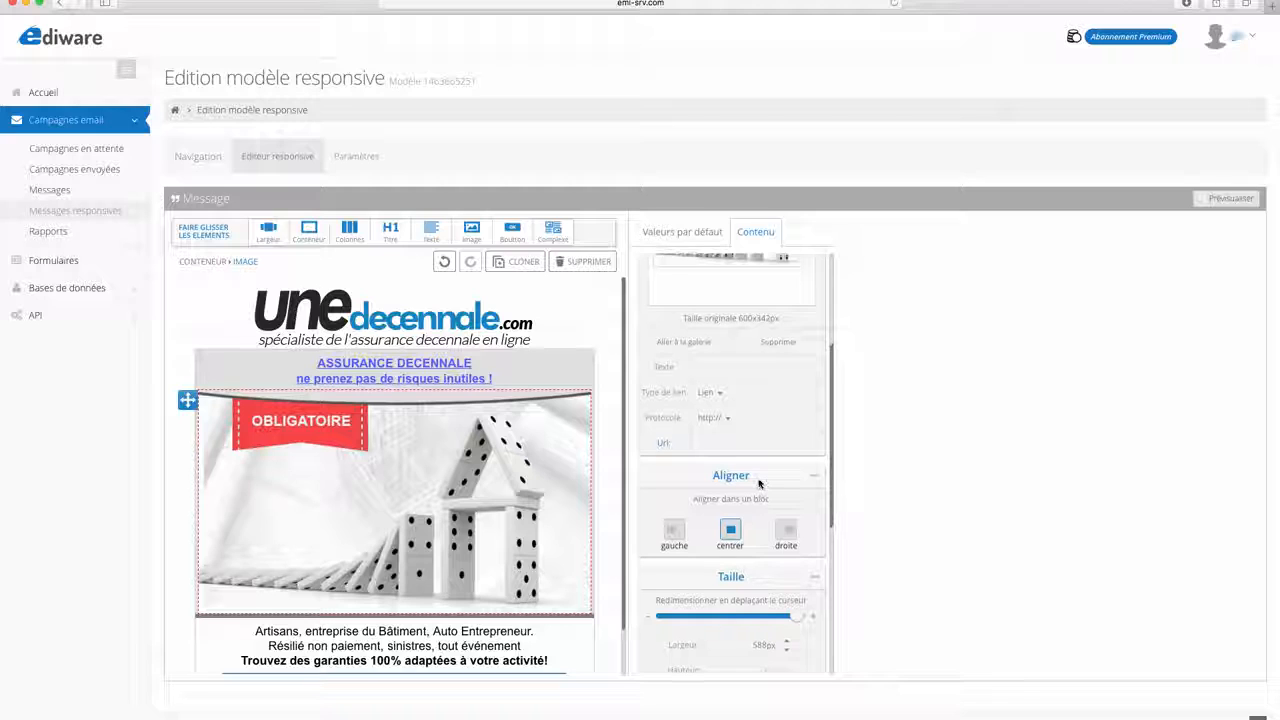
{"action": "scroll", "coordinate": [760, 484], "scroll_direction": "down", "scroll_amount": 1}
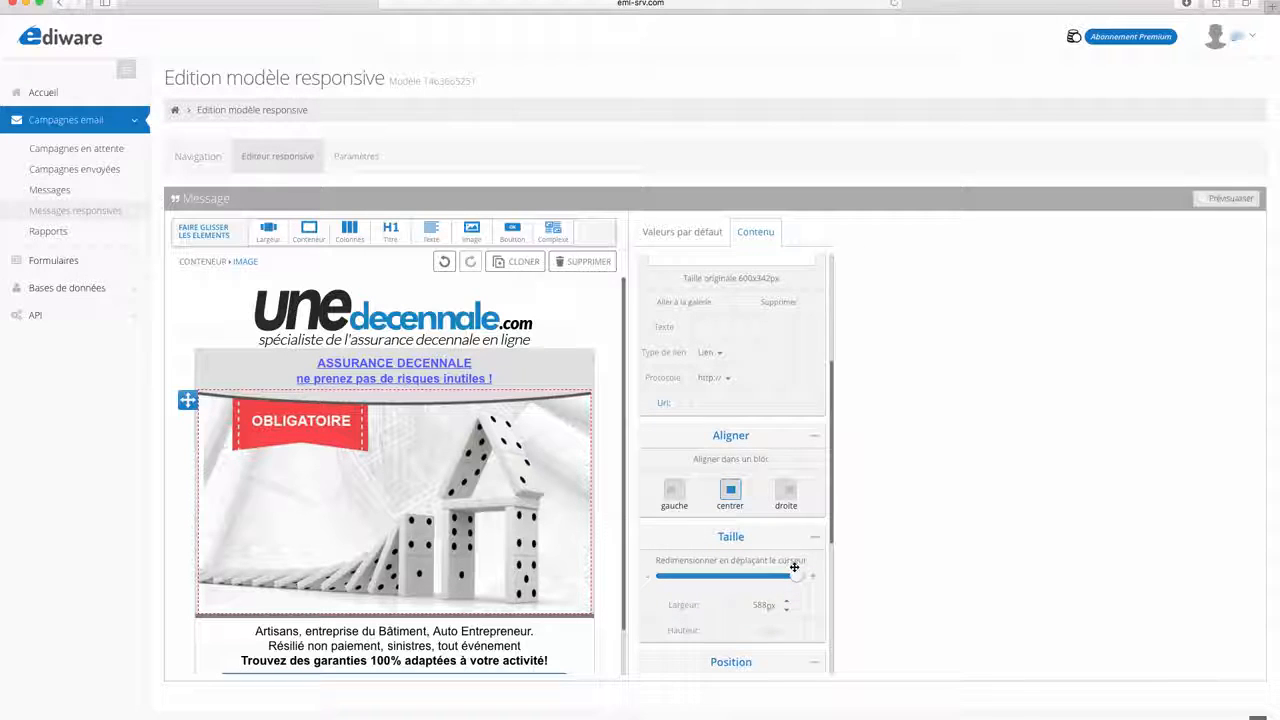
{"action": "left_click_drag", "start_coordinate": [794, 567], "coordinate": [814, 576]}
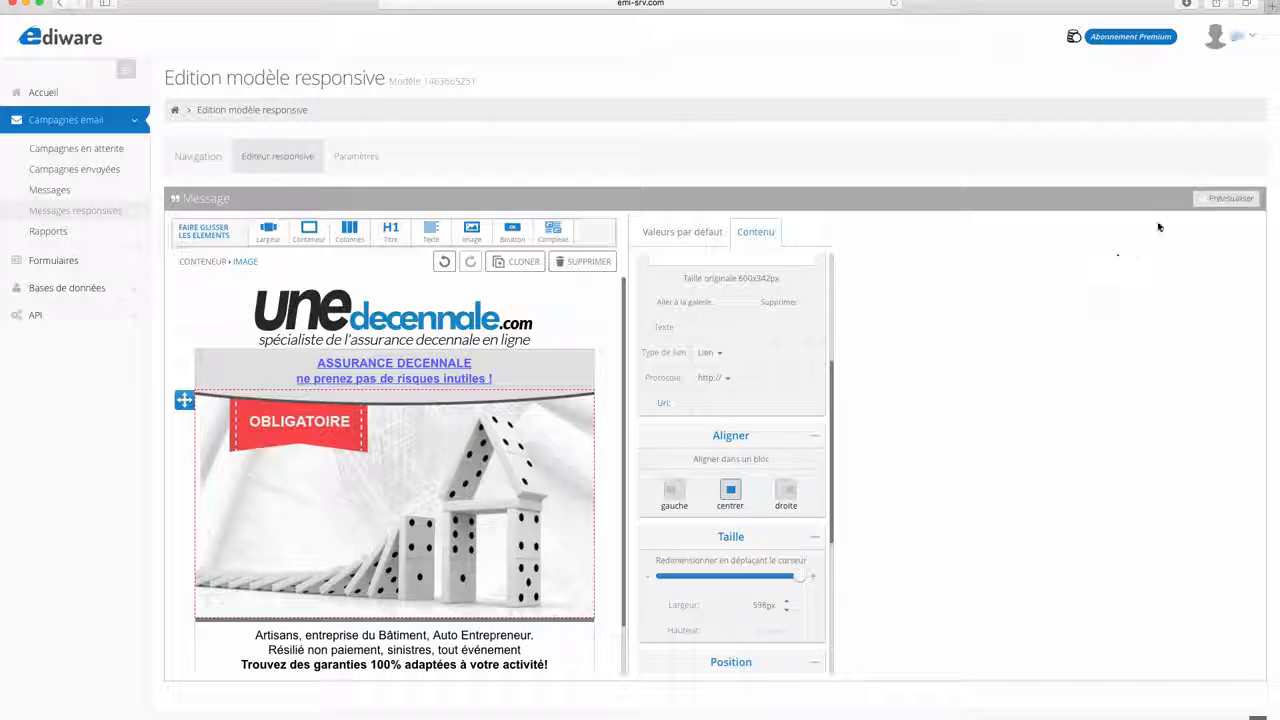
- Preview the email at the 1024px, 800px and 480px widths to check the enlarged image
{"action": "left_click", "coordinate": [1228, 198]}
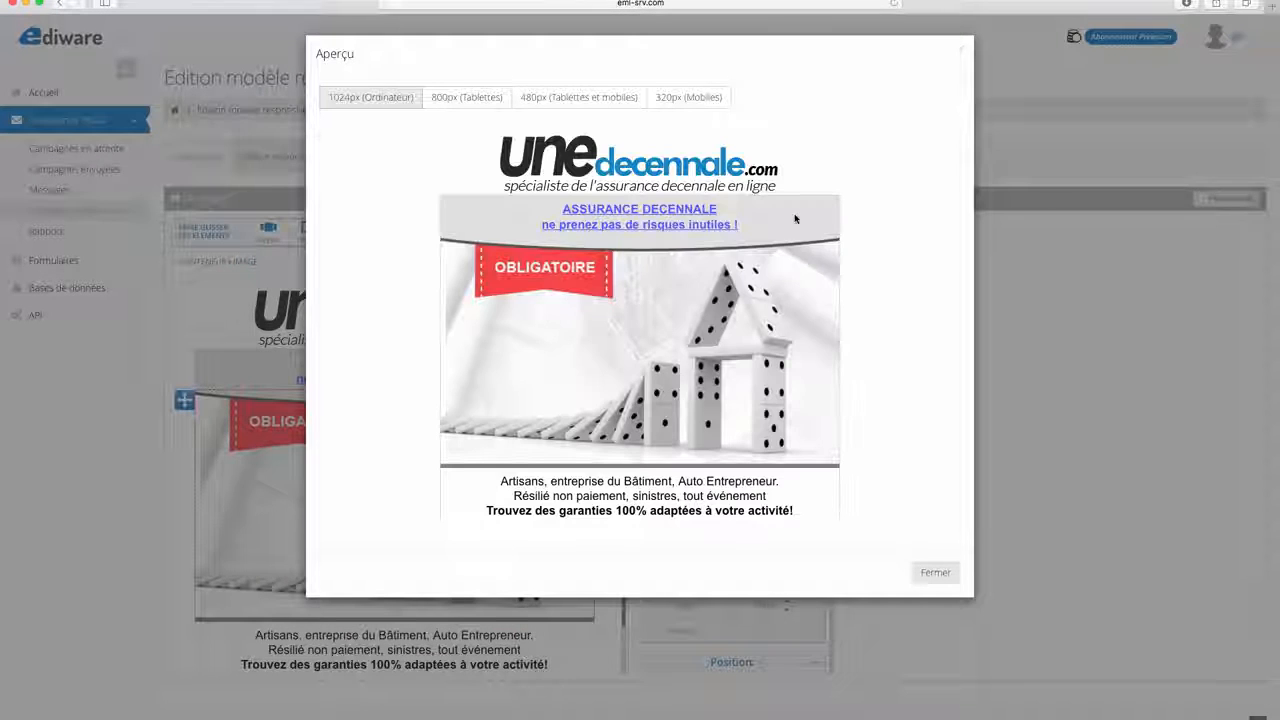
{"action": "scroll", "coordinate": [873, 254], "scroll_direction": "down", "scroll_amount": 2}
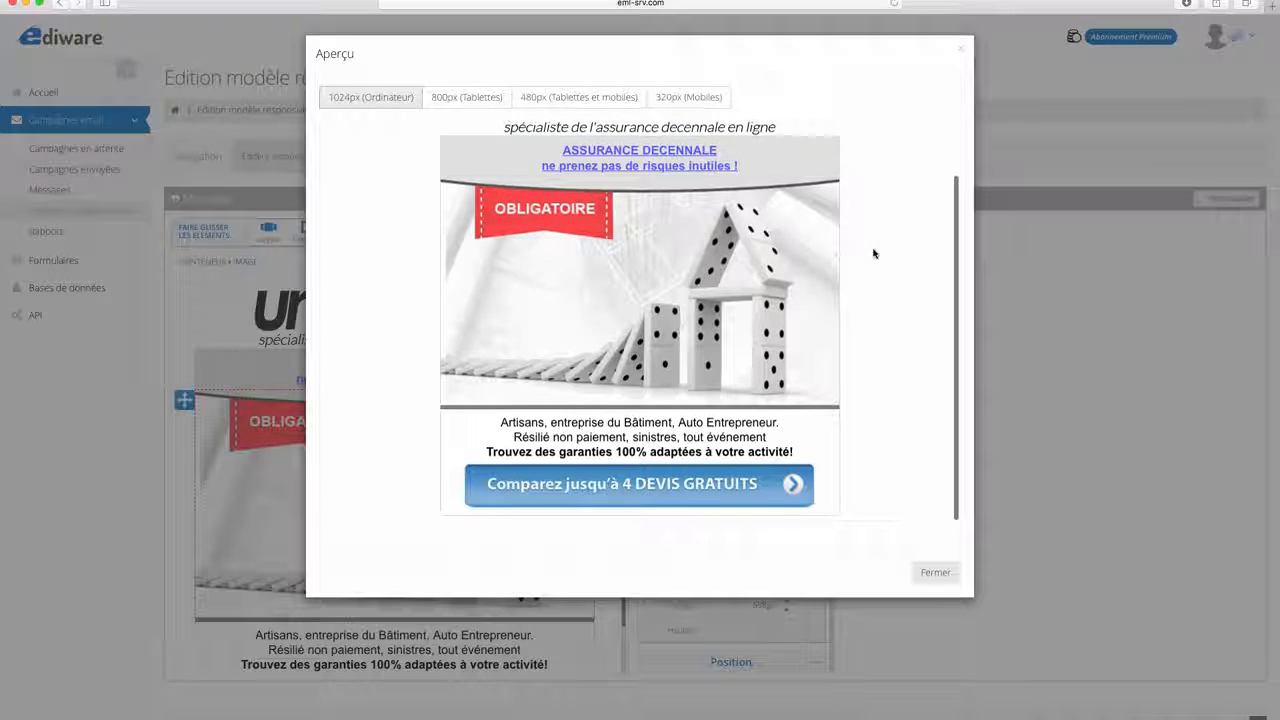
{"action": "scroll", "coordinate": [873, 254], "scroll_direction": "up", "scroll_amount": 2}
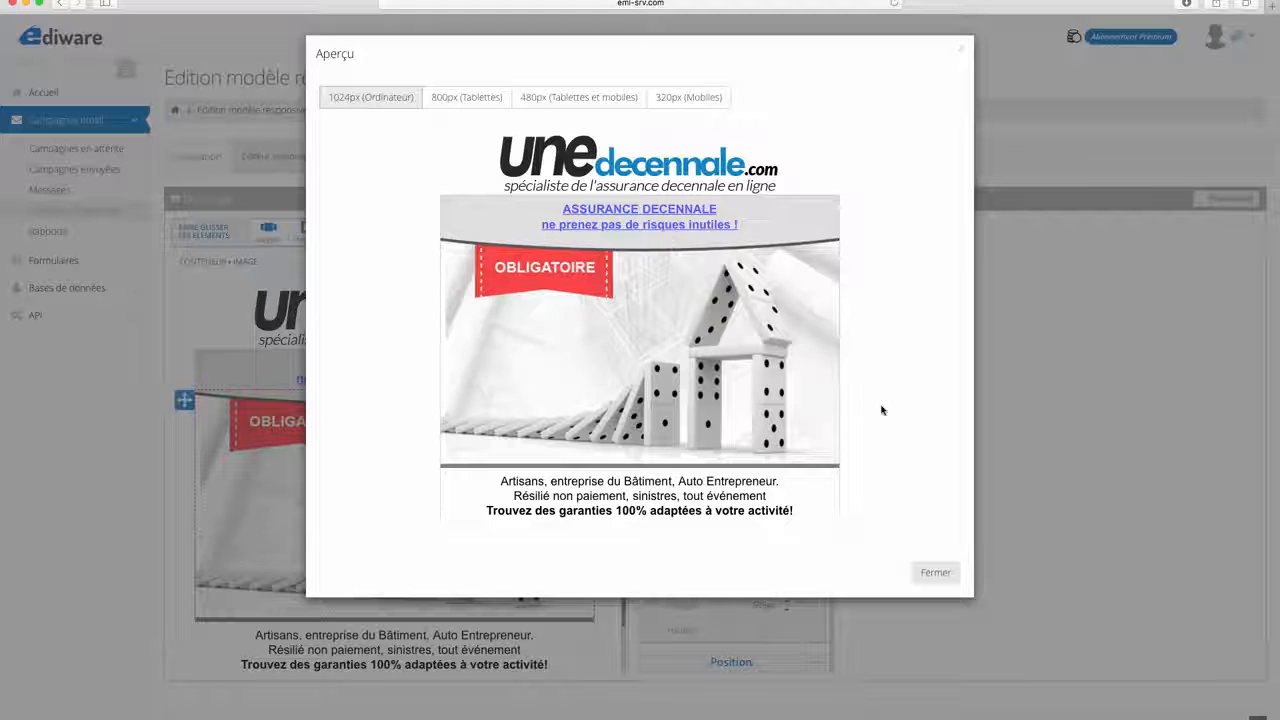
{"action": "left_click", "coordinate": [466, 97]}
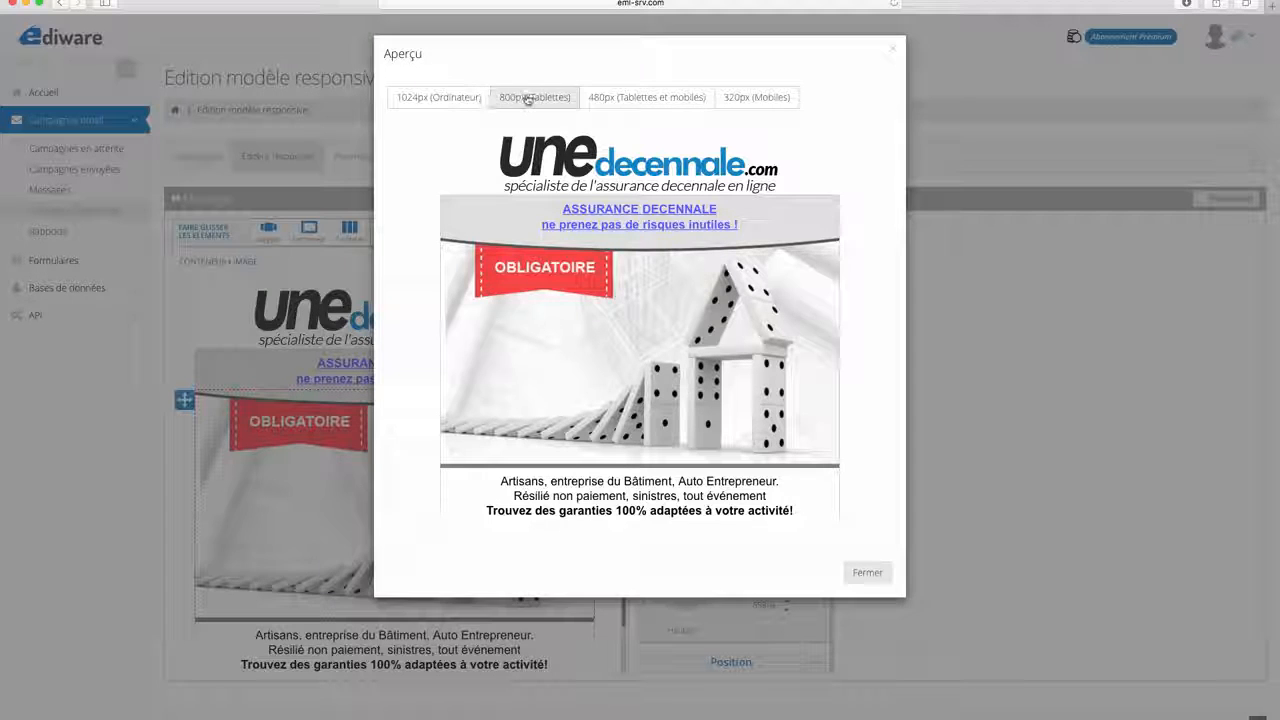
{"action": "left_click", "coordinate": [606, 101]}
{"action": "scroll", "coordinate": [666, 202], "scroll_direction": "down", "scroll_amount": 1}
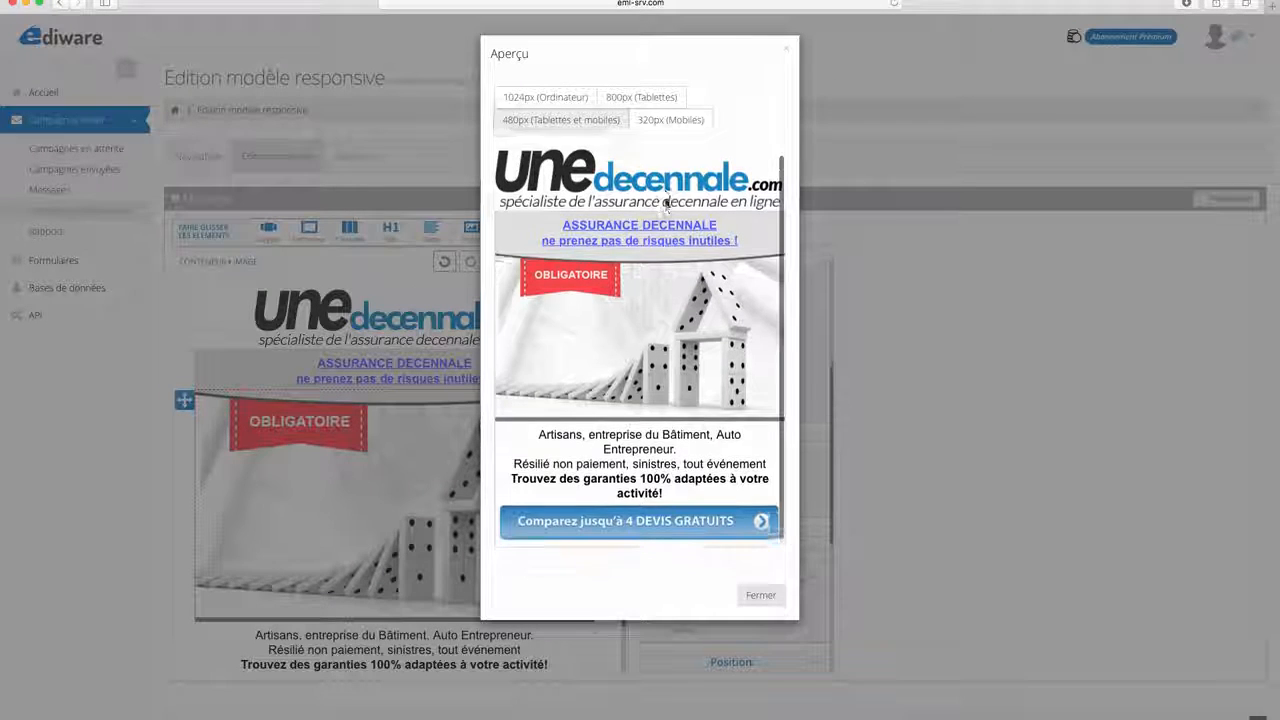
{"action": "scroll", "coordinate": [666, 202], "scroll_direction": "up", "scroll_amount": 1}
{"action": "left_click", "coordinate": [505, 97]}
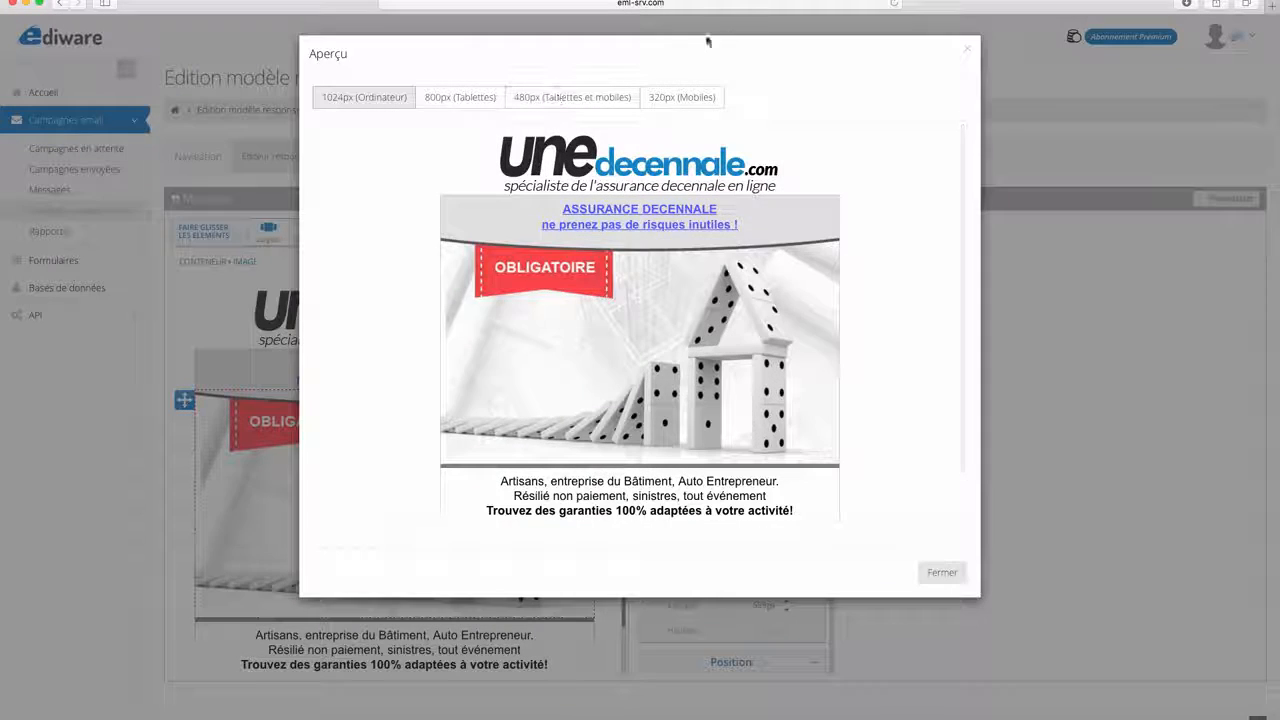
{"action": "left_click", "coordinate": [969, 53]}
- Increase the bottom inner spacing of the une decennale.com logo image to 15
{"action": "left_click", "coordinate": [464, 323]}
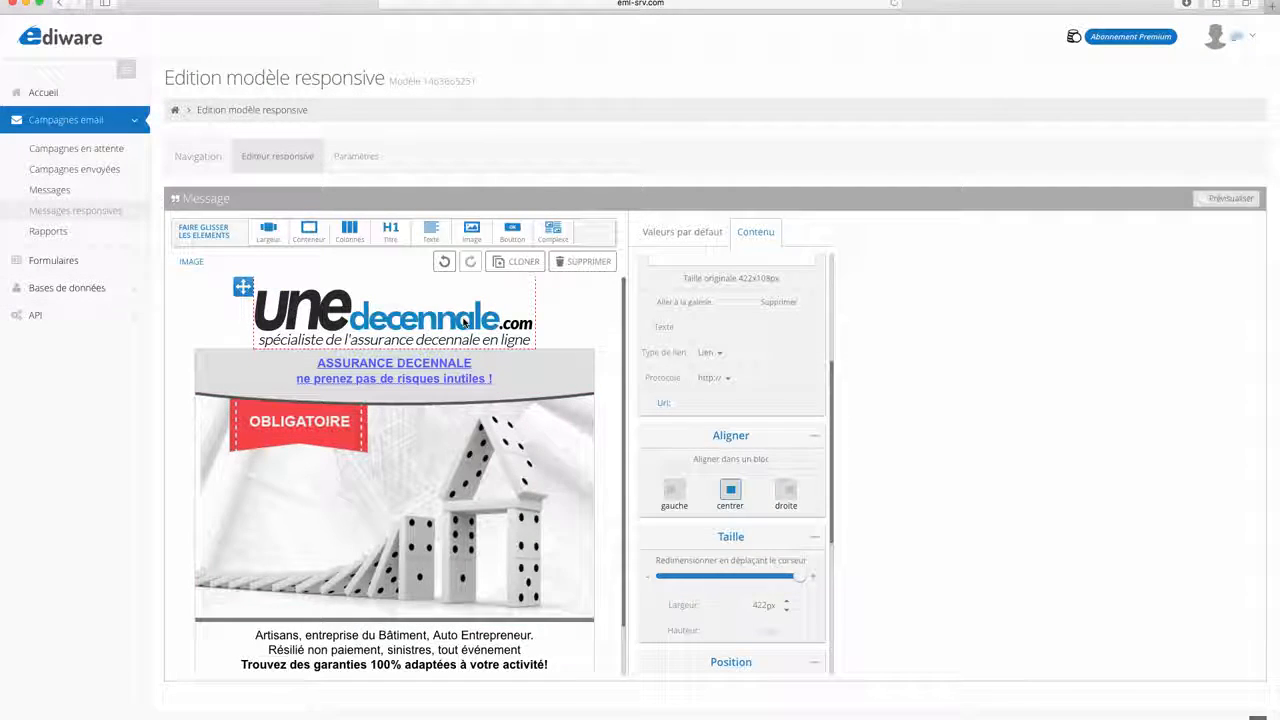
{"action": "scroll", "coordinate": [735, 390], "scroll_direction": "up", "scroll_amount": 5}
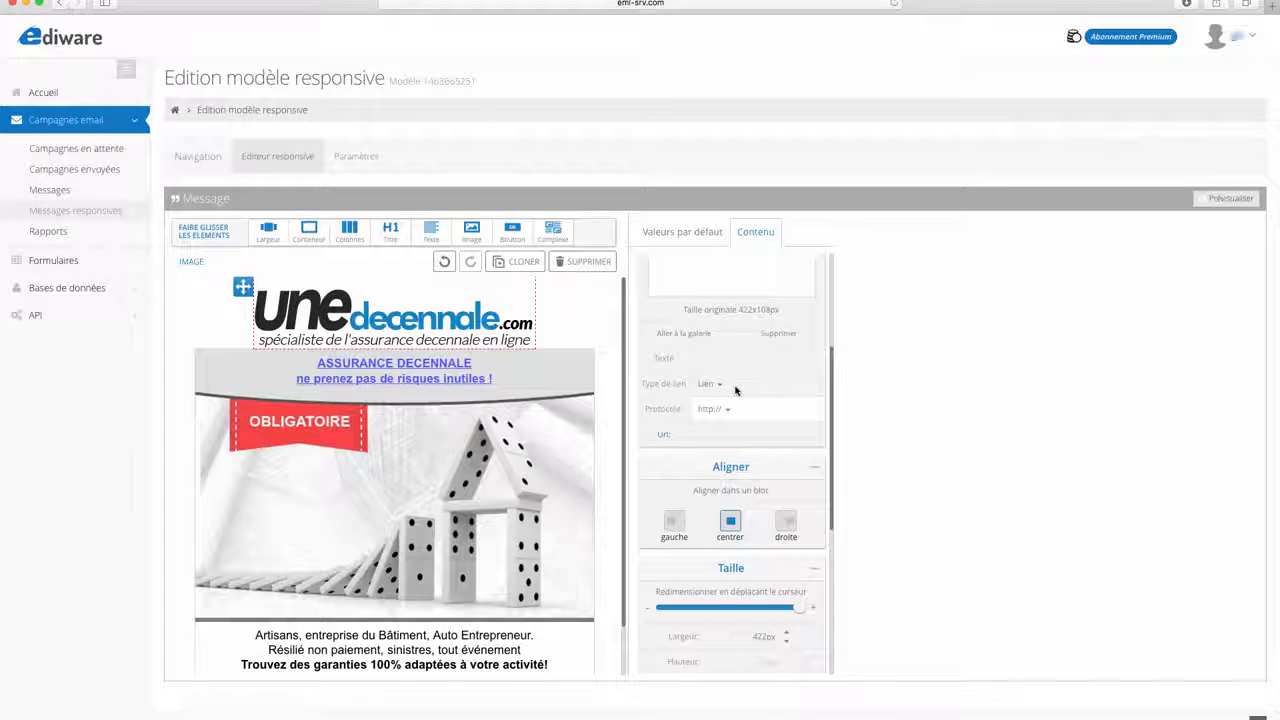
{"action": "scroll", "coordinate": [735, 390], "scroll_direction": "up", "scroll_amount": 3}
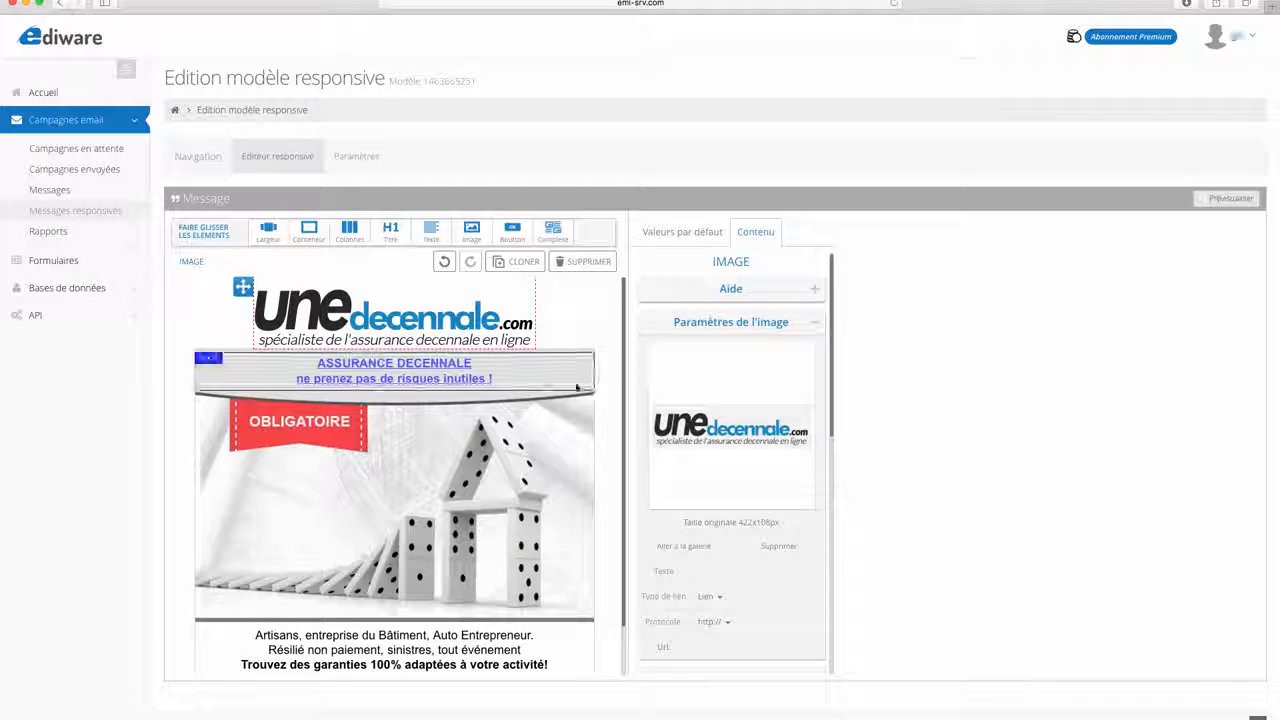
{"action": "scroll", "coordinate": [706, 367], "scroll_direction": "down", "scroll_amount": 5}
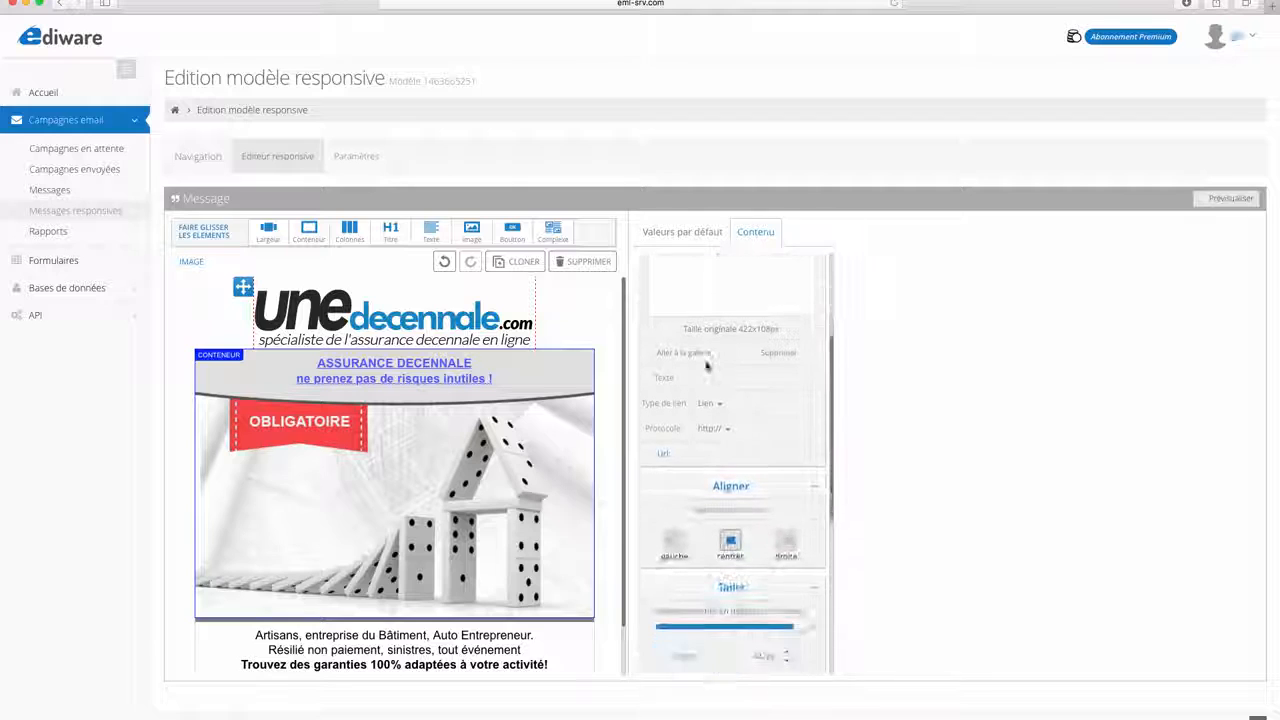
{"action": "scroll", "coordinate": [706, 367], "scroll_direction": "down", "scroll_amount": 4}
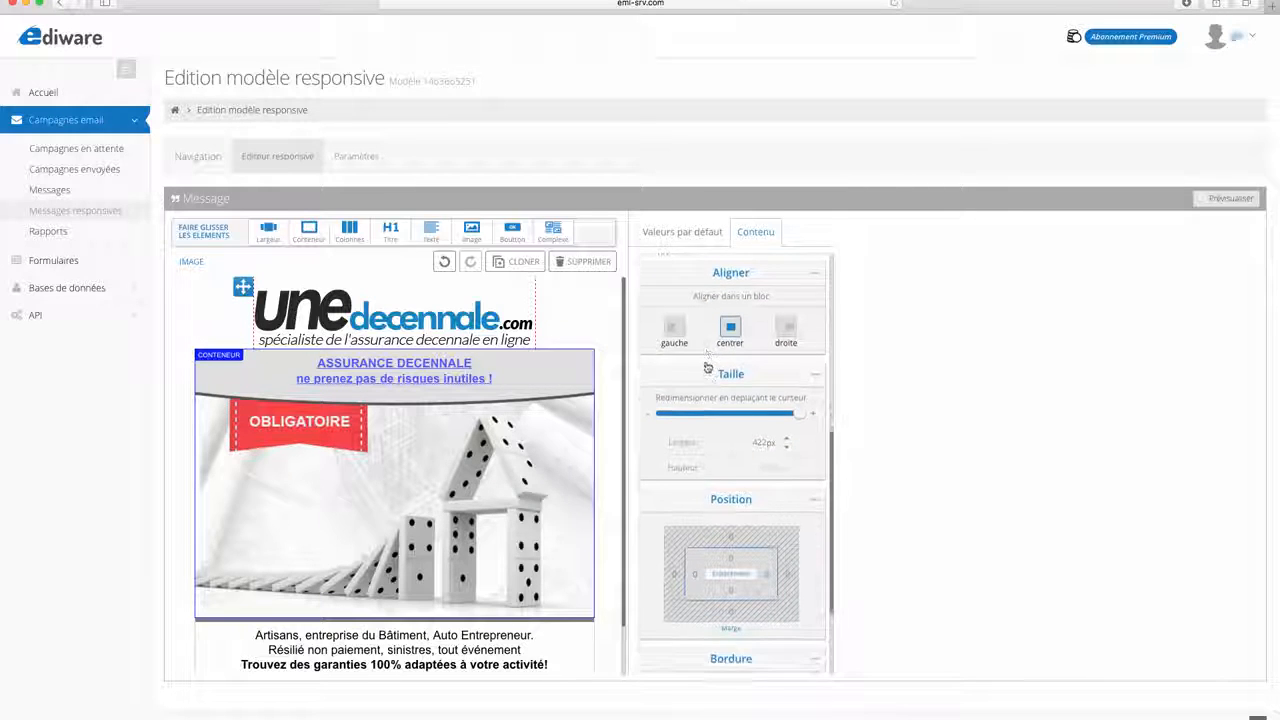
{"action": "left_click", "coordinate": [731, 565]}
{"action": "left_click", "coordinate": [750, 562]}
{"action": "left_click", "coordinate": [750, 562]}
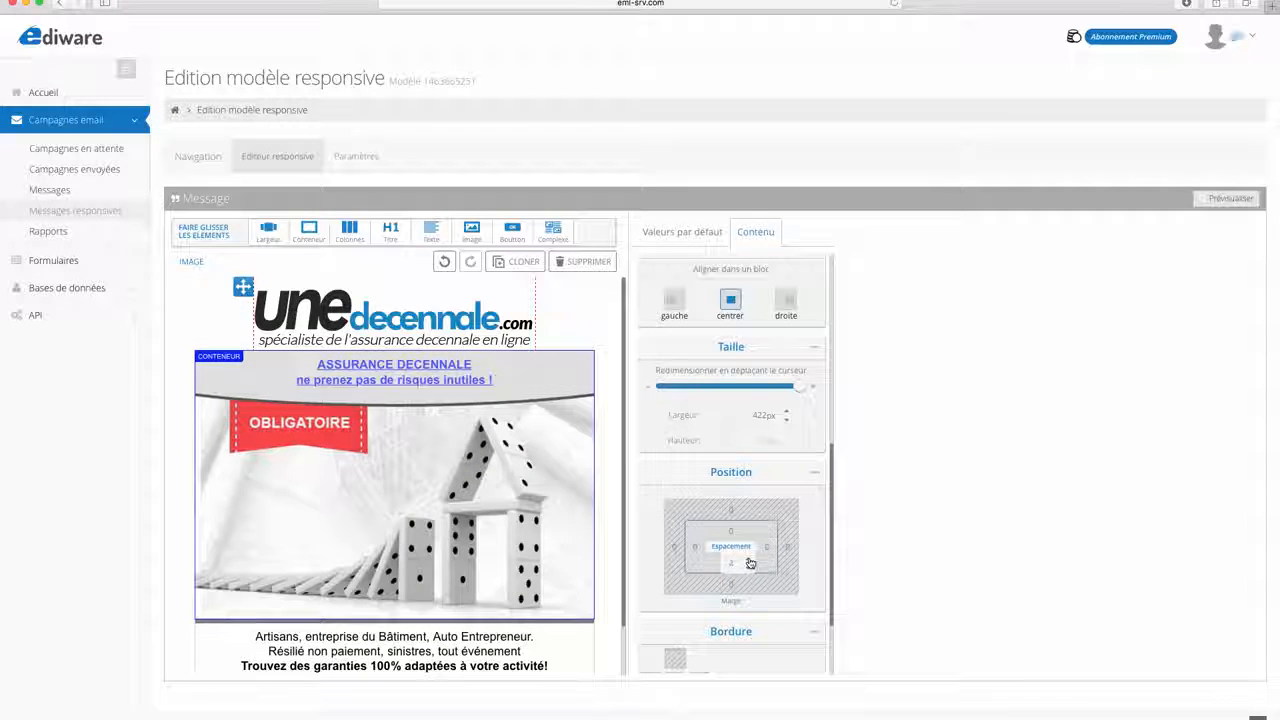
{"action": "left_click", "coordinate": [750, 562]}
{"action": "left_click", "coordinate": [750, 562]}
{"action": "left_click", "coordinate": [750, 562]}
{"action": "left_click", "coordinate": [750, 562]}
{"action": "left_click", "coordinate": [750, 562]}
{"action": "left_click", "coordinate": [750, 562]}
{"action": "left_click", "coordinate": [750, 562]}
{"action": "left_click", "coordinate": [750, 562]}
{"action": "left_click", "coordinate": [750, 562]}
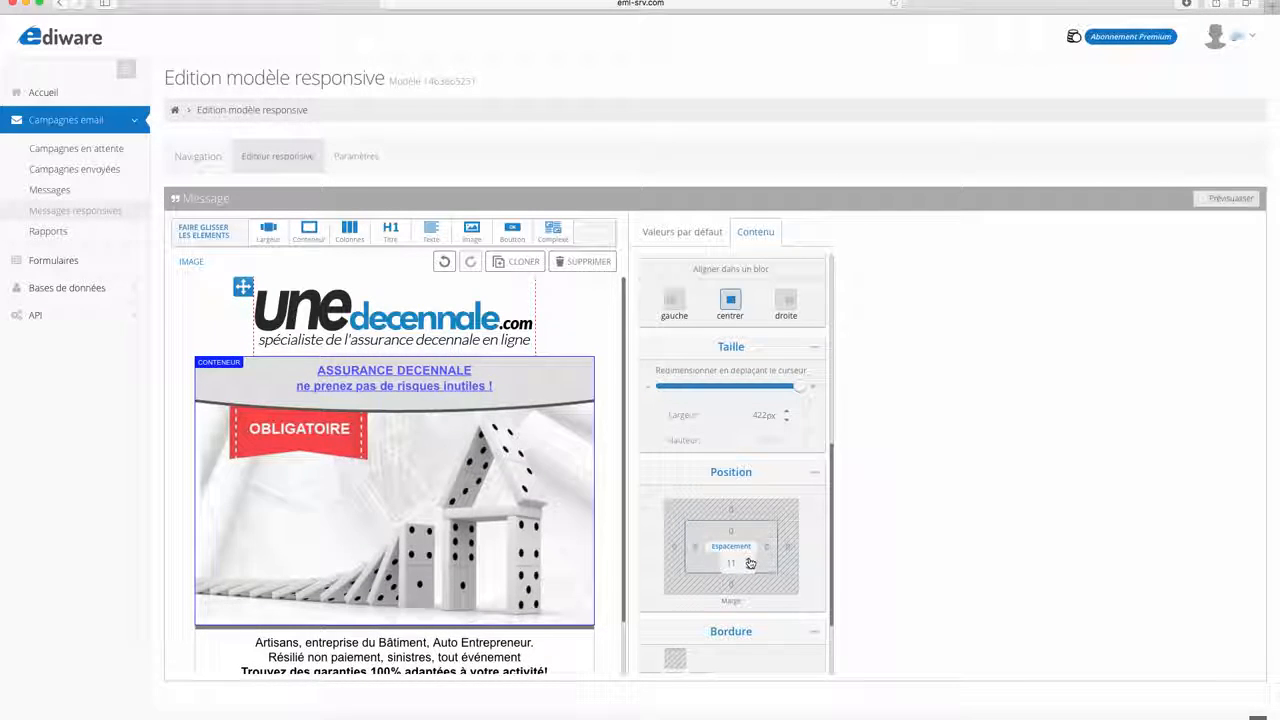
{"action": "left_click", "coordinate": [750, 562]}
{"action": "left_click", "coordinate": [750, 562]}
{"action": "left_click", "coordinate": [750, 562]}
- Preview the email at the 800px, 480px and 320px widths to check the spacing below the logo
{"action": "left_click", "coordinate": [1230, 198]}
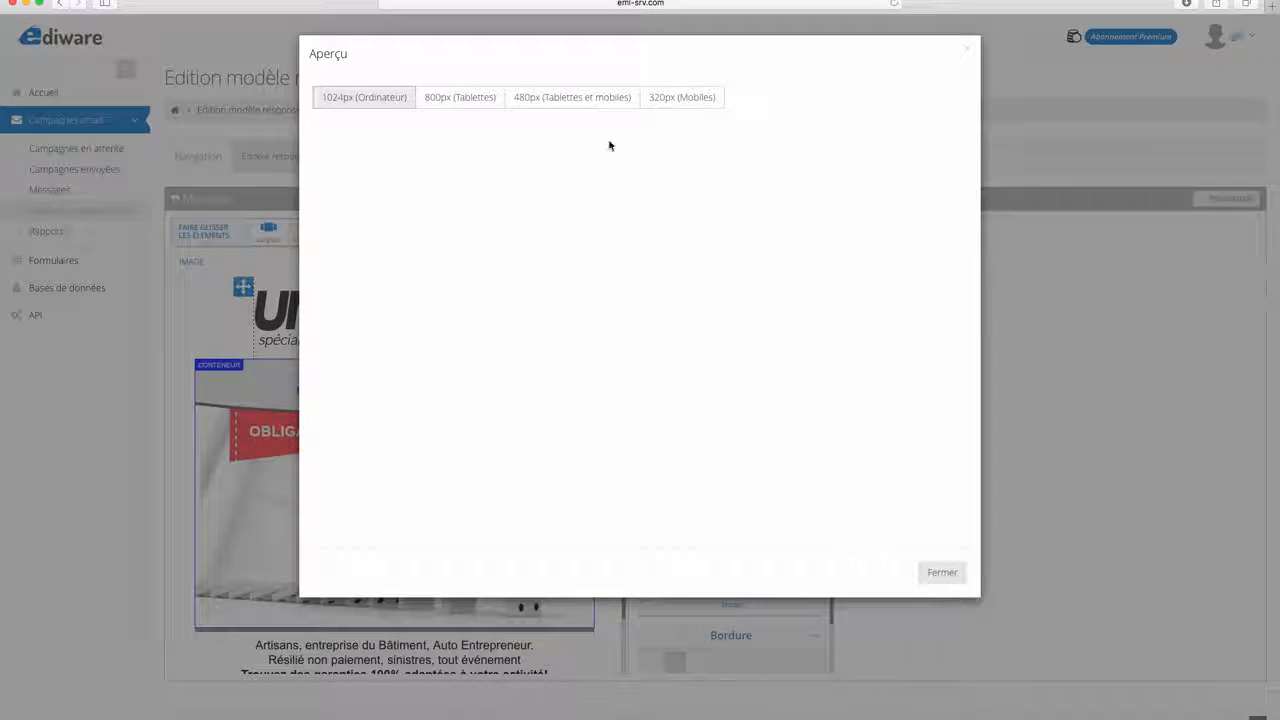
{"action": "left_click", "coordinate": [477, 100]}
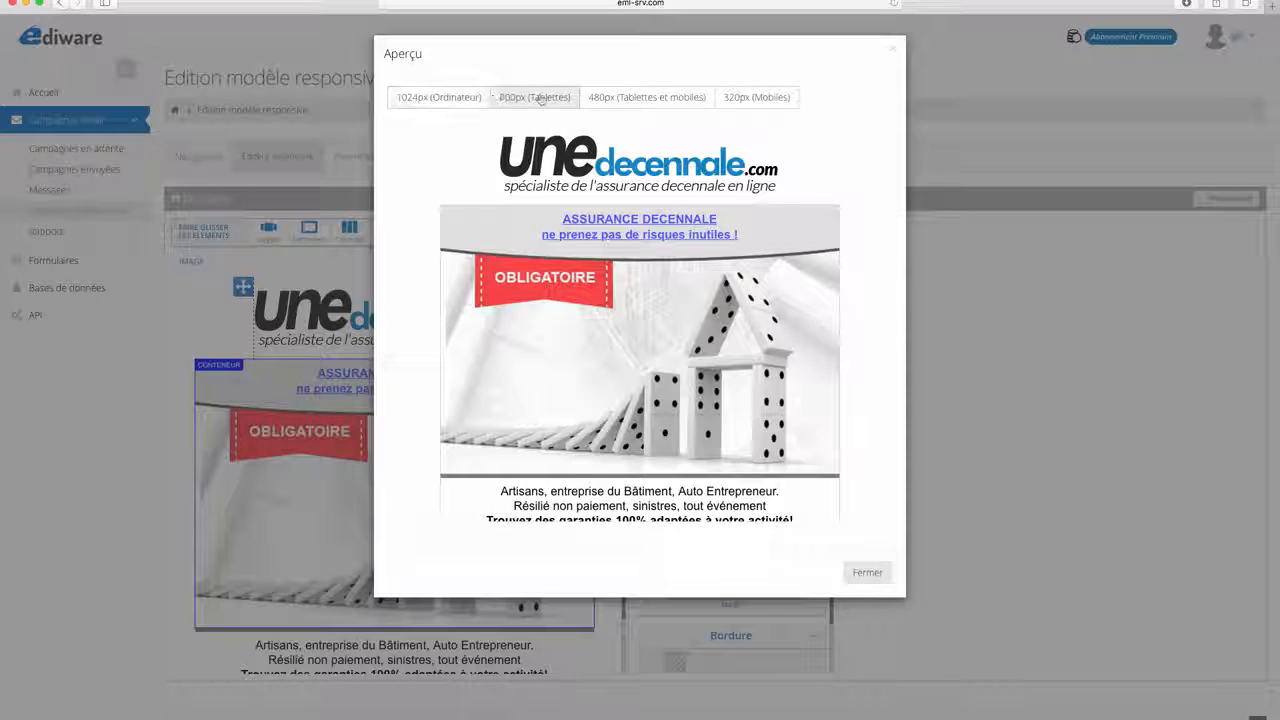
{"action": "left_click", "coordinate": [630, 97]}
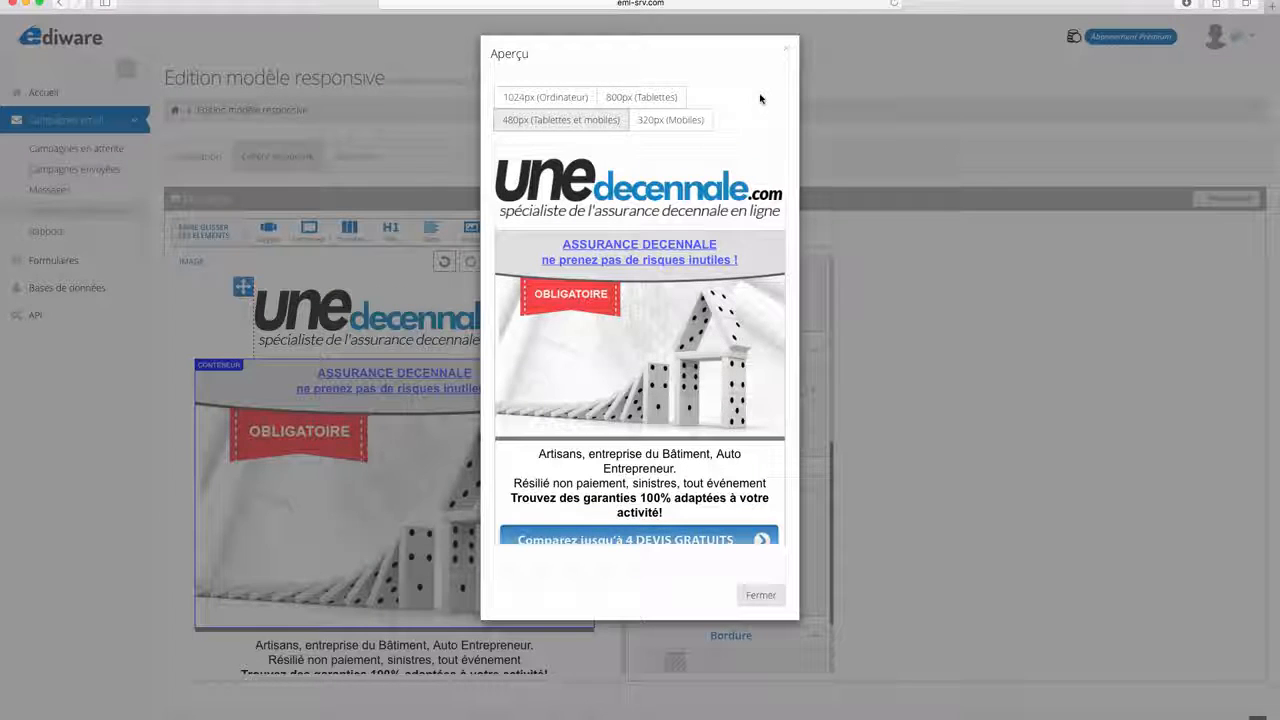
{"action": "left_click", "coordinate": [657, 123]}
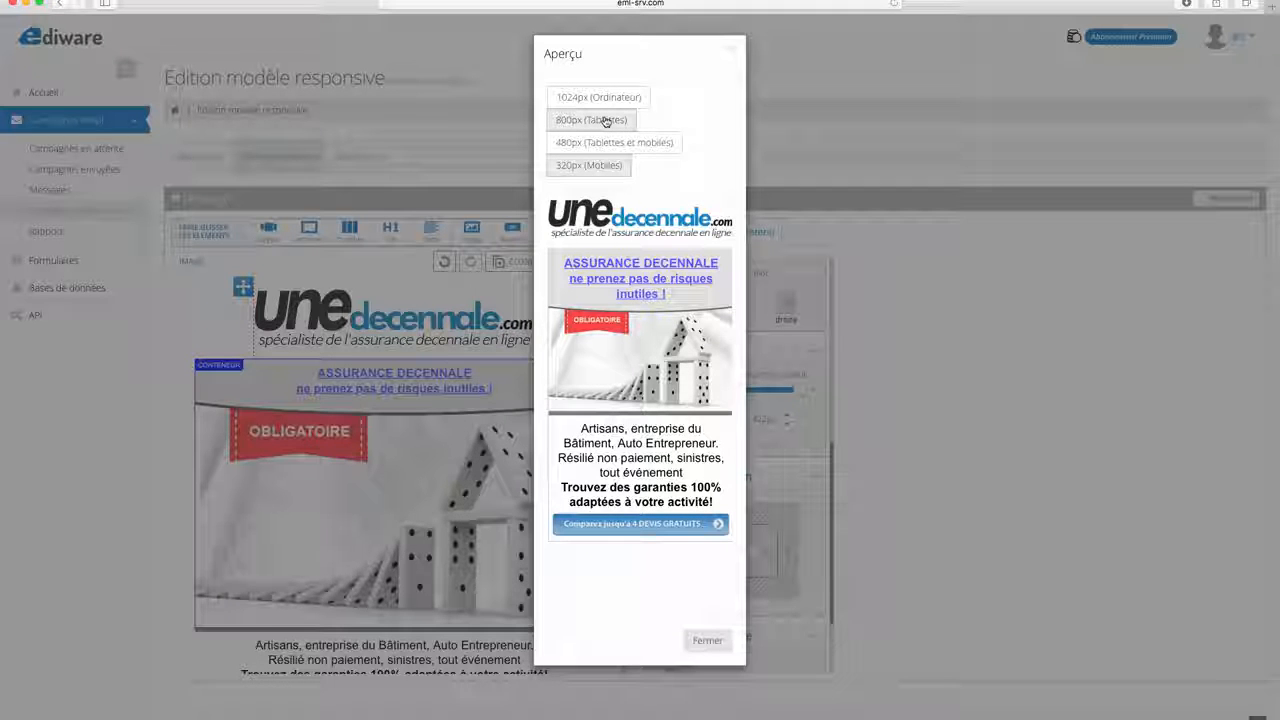
{"action": "left_click", "coordinate": [706, 642]}
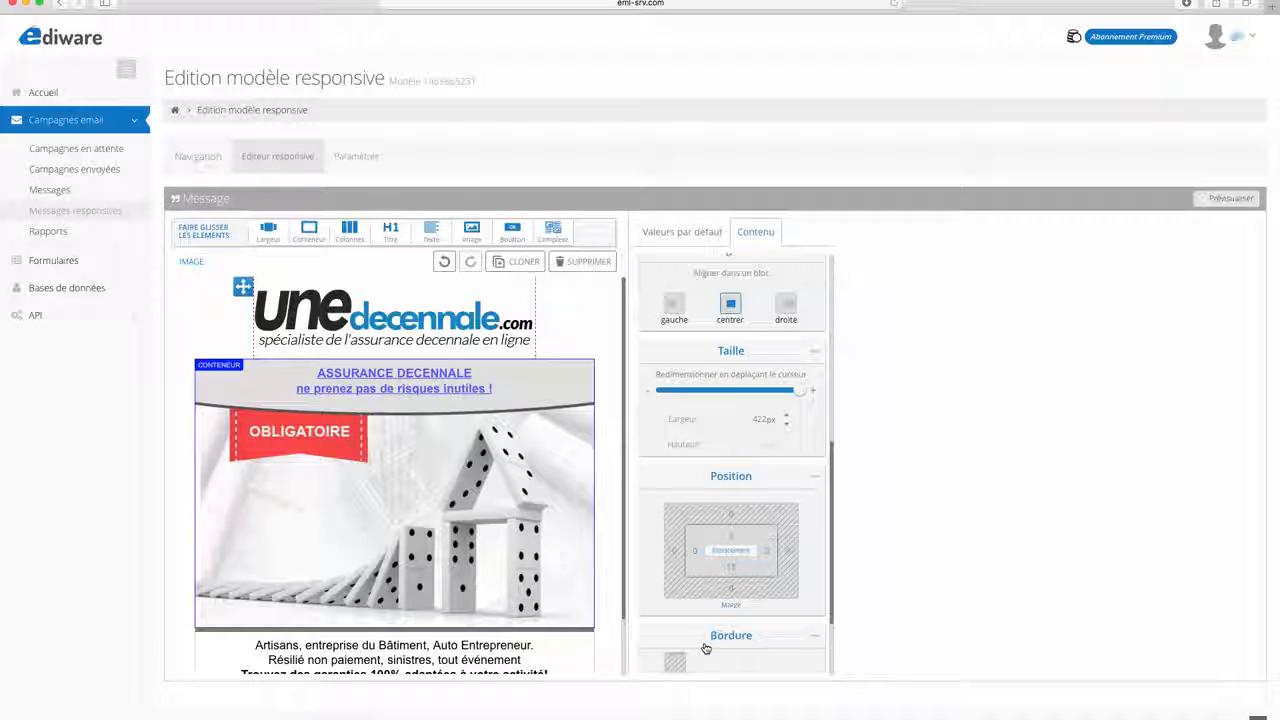
- Create a new email campaign and import the responsive template "Original - une-decennale.com" into it
{"action": "left_click", "coordinate": [62, 155]}
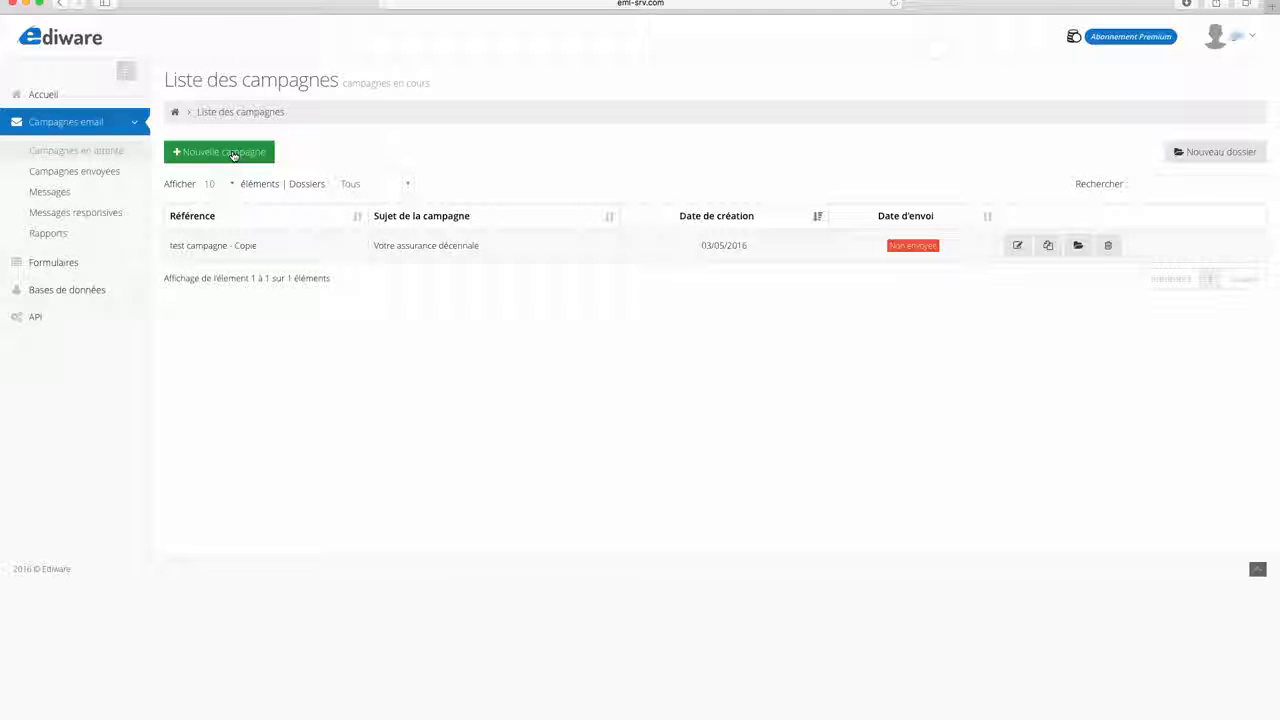
{"action": "left_click", "coordinate": [234, 155]}
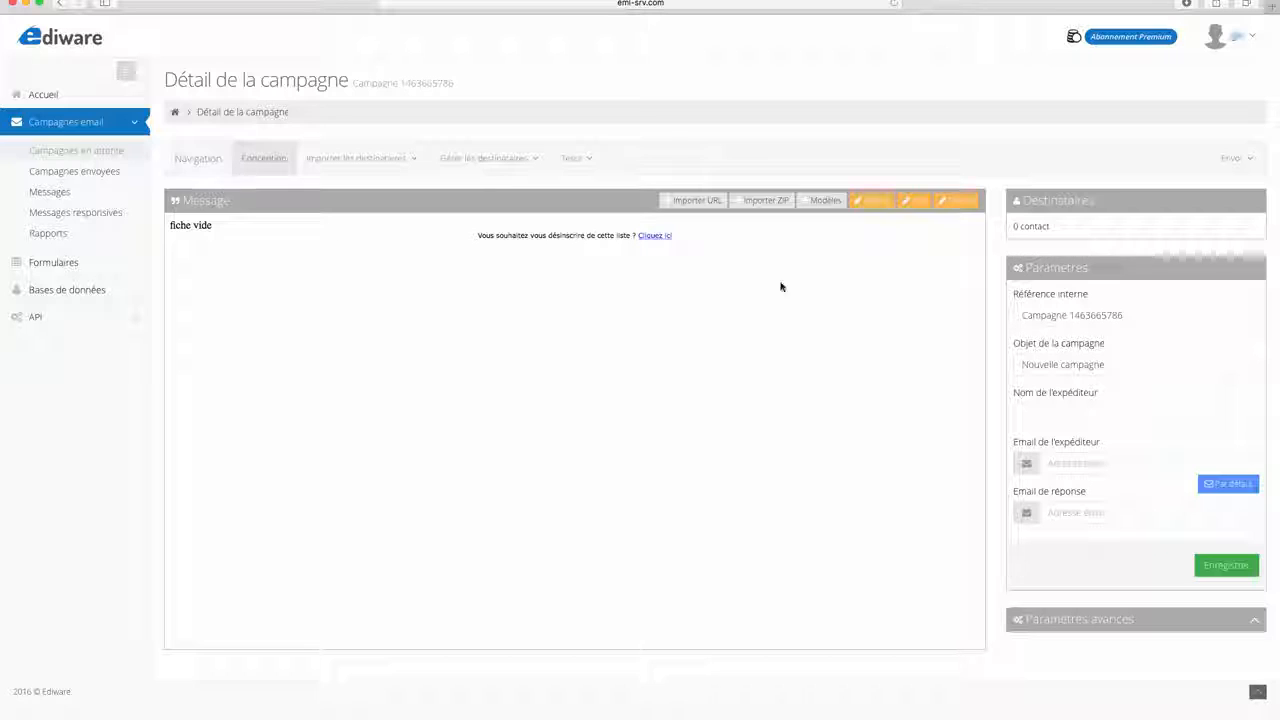
{"action": "left_click", "coordinate": [825, 201]}
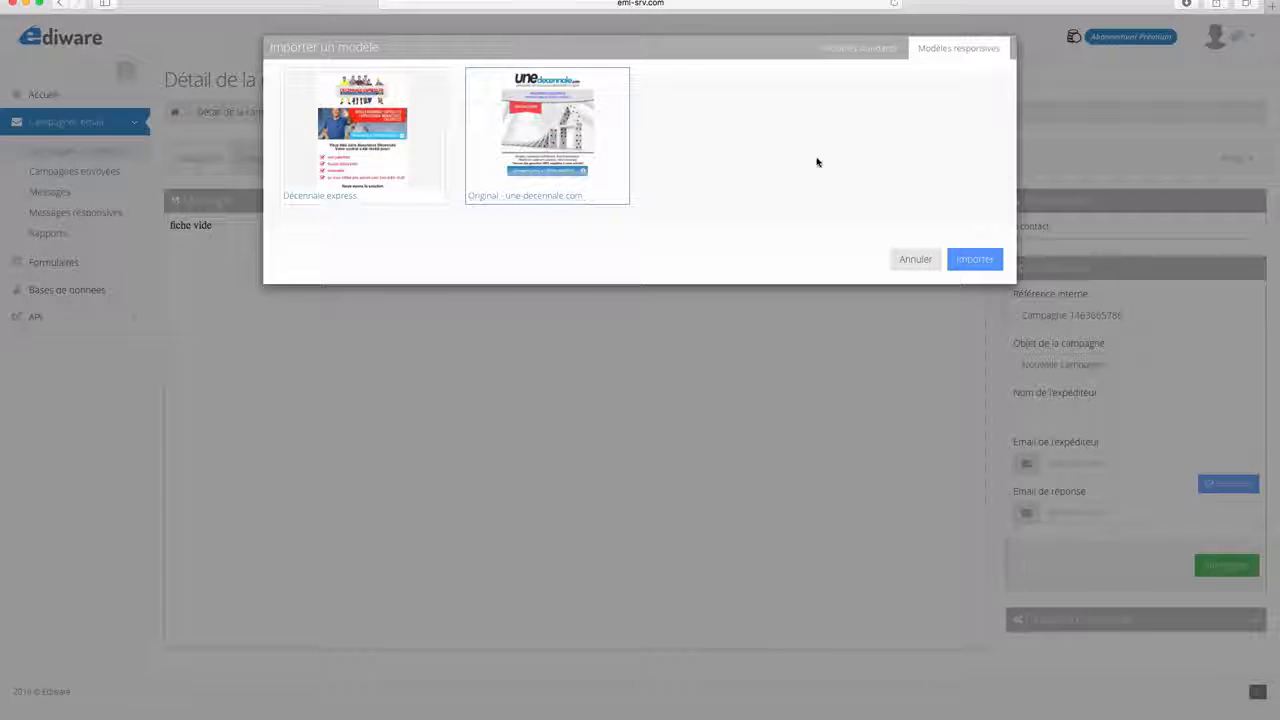
{"action": "left_click", "coordinate": [986, 260]}
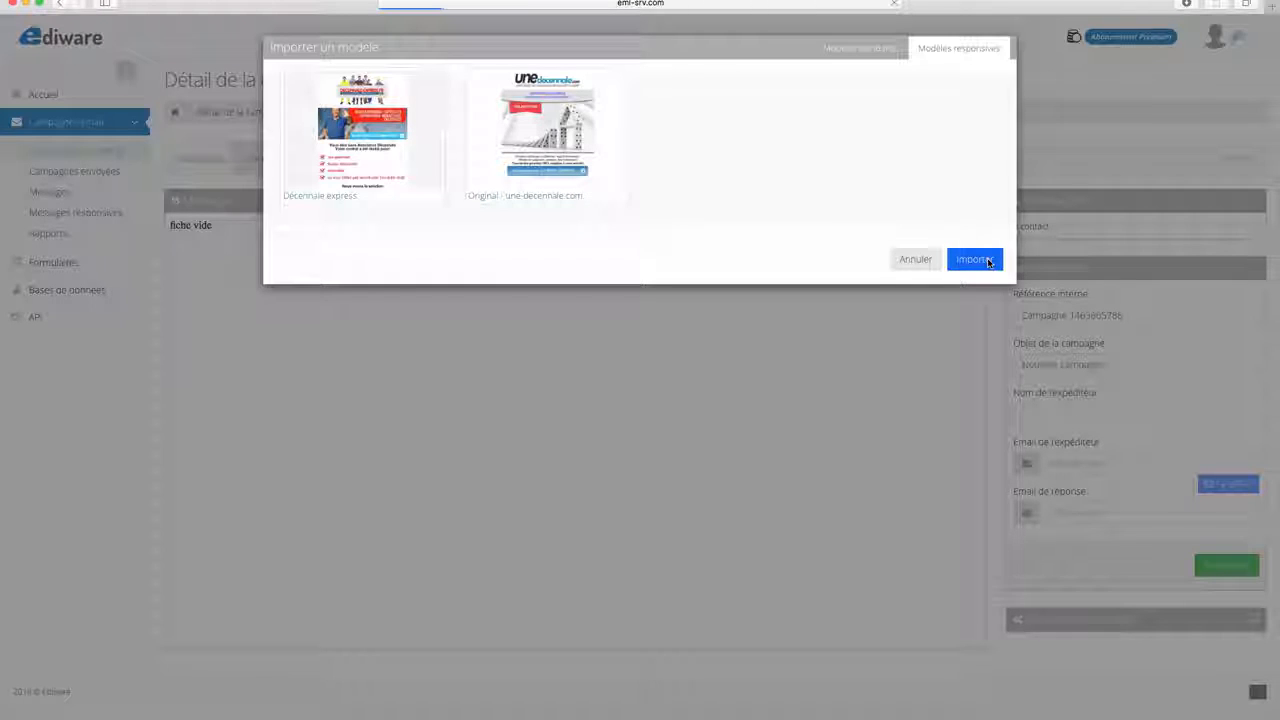